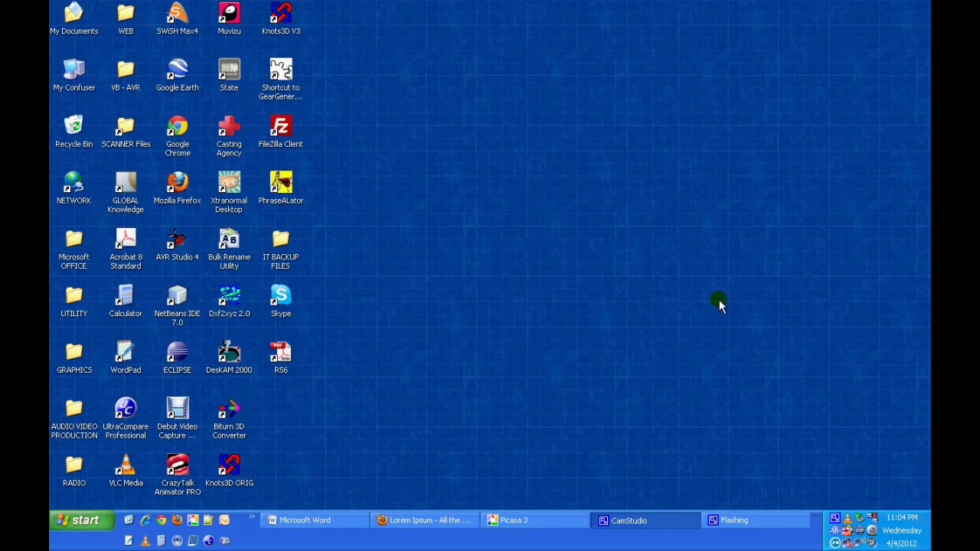
Step: Bring Picasa 3 forward and select ANTENNAS.jpg in the 2012-04-05 Using Microsoft Word folder
{"action": "left_click", "coordinate": [534, 522]}
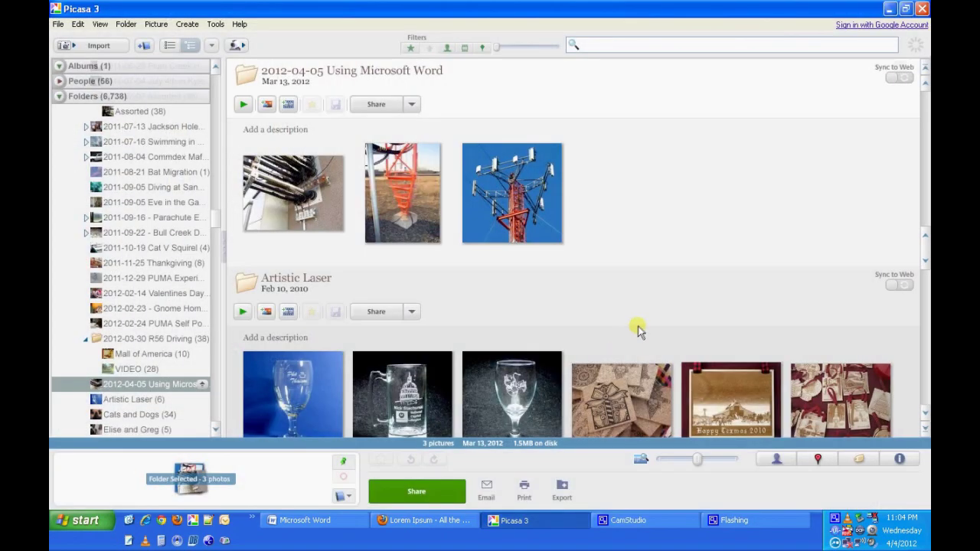
{"action": "left_click", "coordinate": [511, 184]}
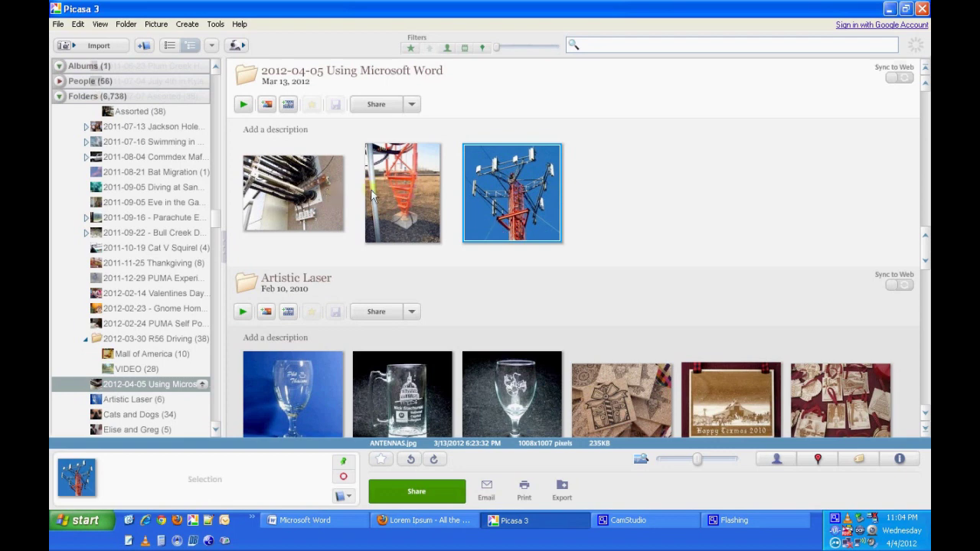
Step: Crop IMG_1439.JPG to a Square (CD Cover) box around the tower's concrete base
{"action": "double_click", "coordinate": [417, 211]}
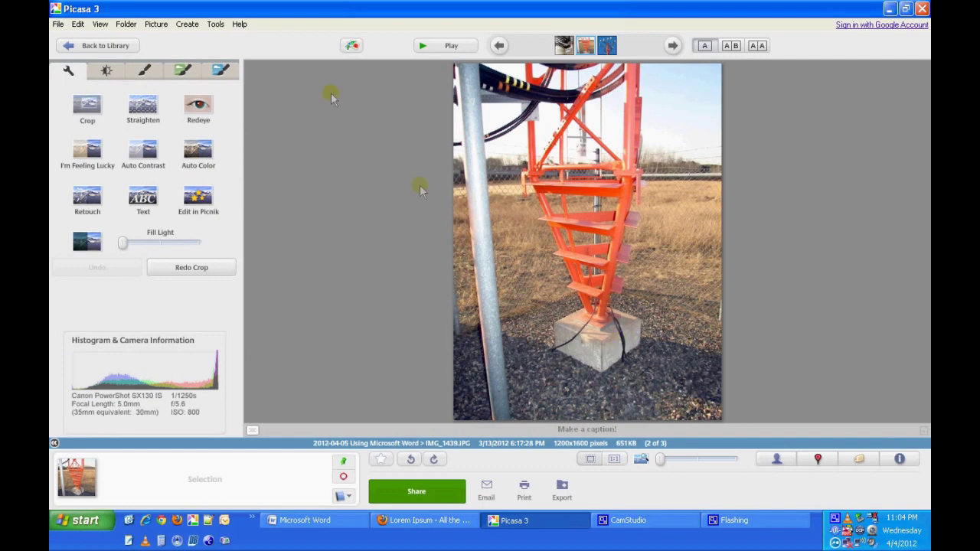
{"action": "left_click", "coordinate": [92, 105]}
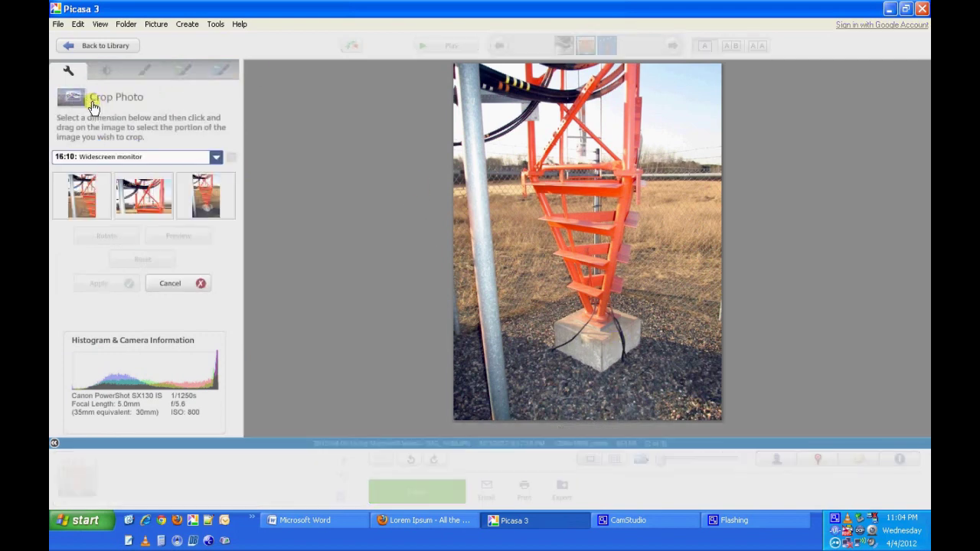
{"action": "left_click", "coordinate": [211, 157]}
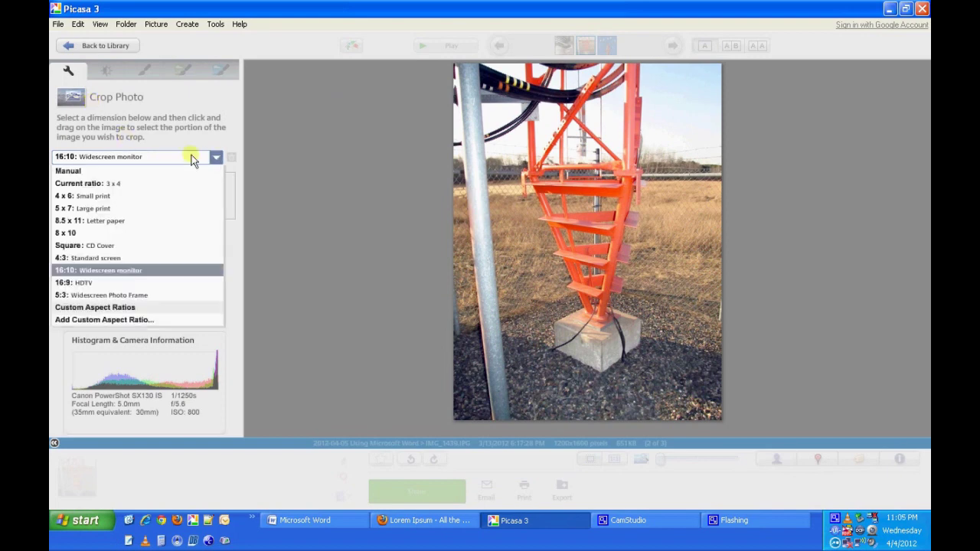
{"action": "left_click", "coordinate": [99, 245]}
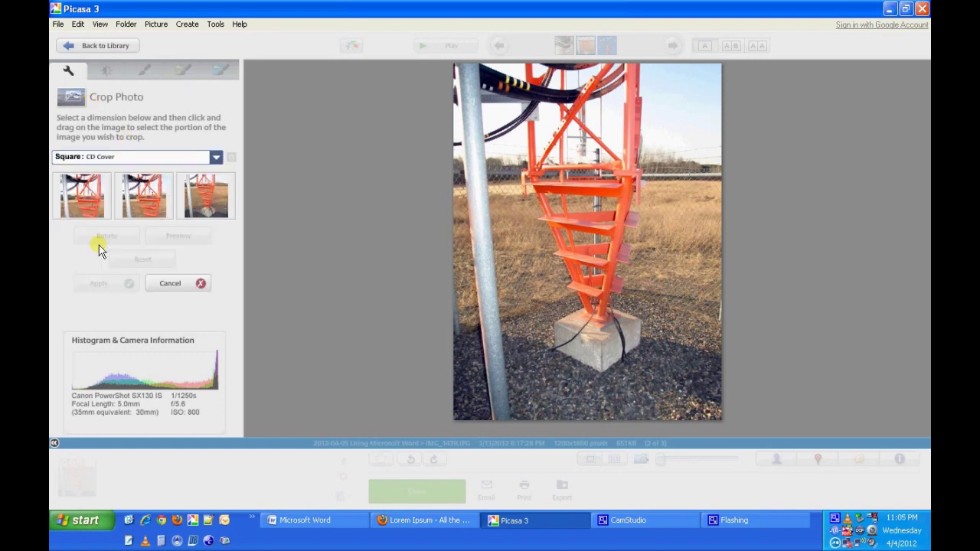
{"action": "left_click", "coordinate": [143, 195]}
{"action": "left_click_drag", "start_coordinate": [564, 210], "coordinate": [612, 338]}
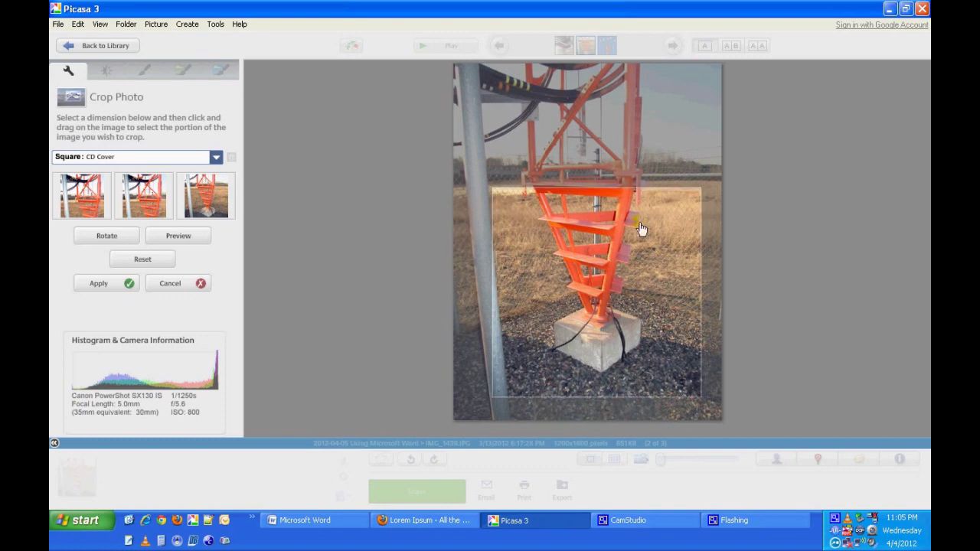
{"action": "left_click_drag", "start_coordinate": [643, 234], "coordinate": [651, 285]}
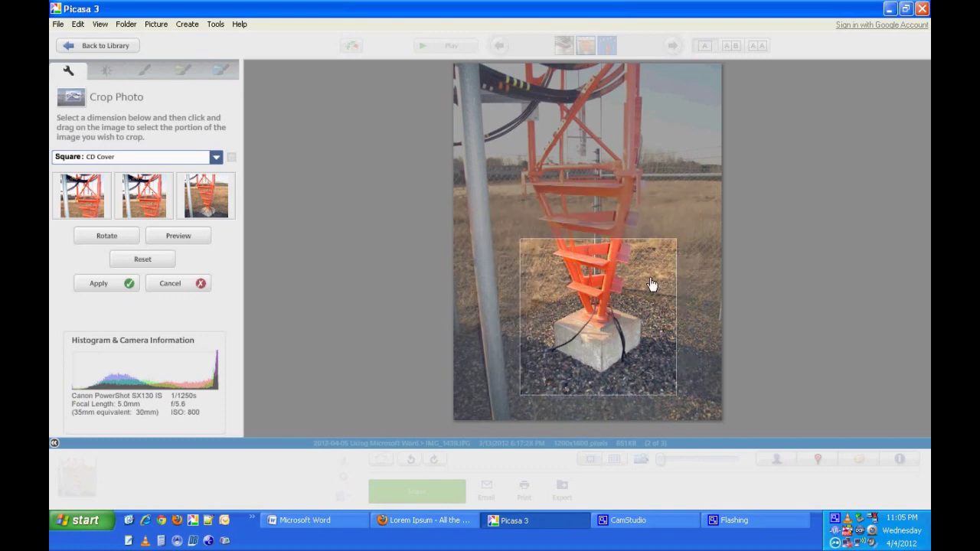
{"action": "left_click", "coordinate": [101, 289]}
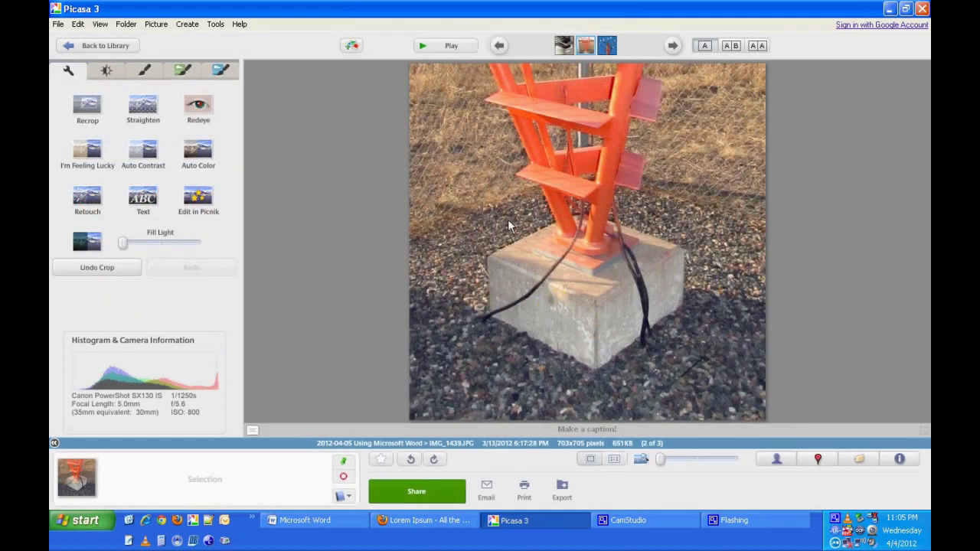
Step: Apply I'm Feeling Lucky to the cropped tower photo, save it, and return to the library
{"action": "left_click_drag", "start_coordinate": [622, 305], "coordinate": [633, 293]}
{"action": "left_click", "coordinate": [89, 155]}
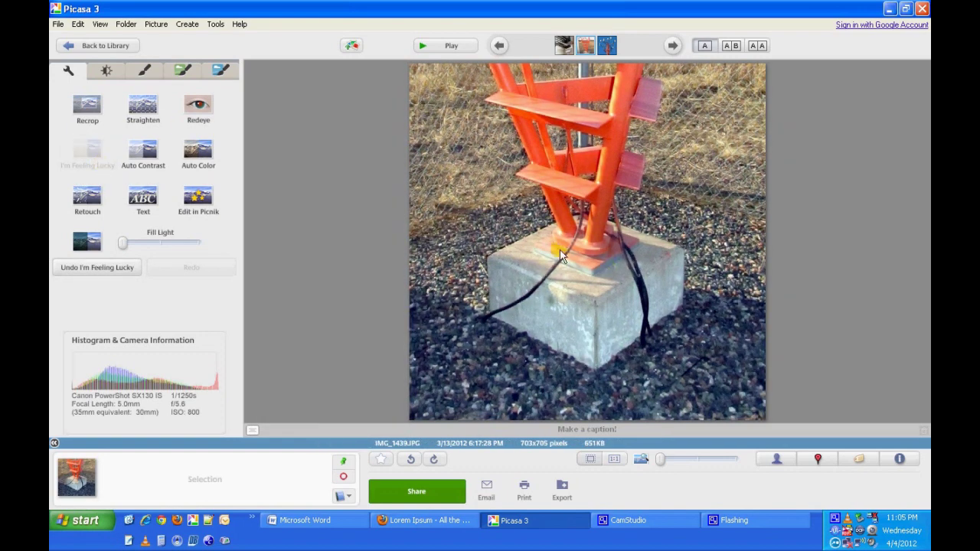
{"action": "left_click", "coordinate": [58, 24]}
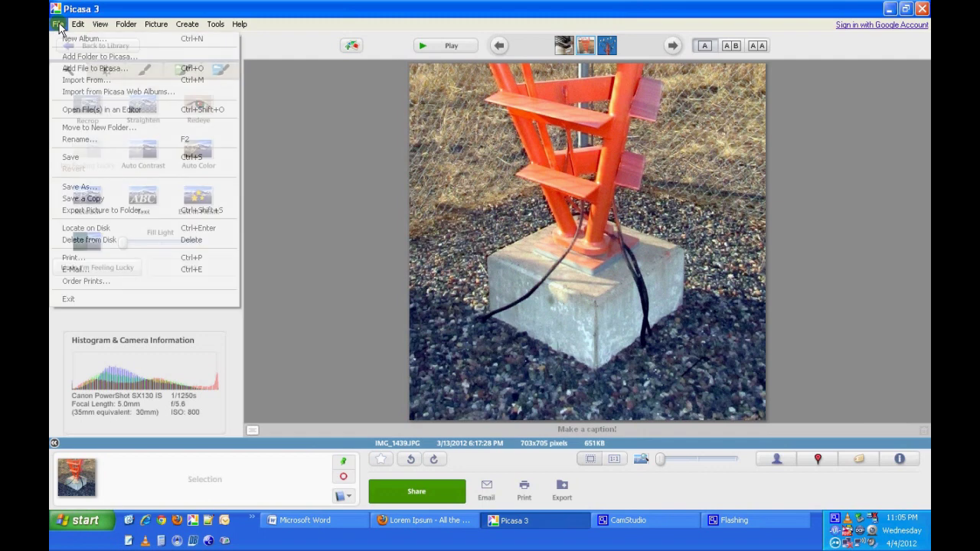
{"action": "left_click", "coordinate": [86, 158]}
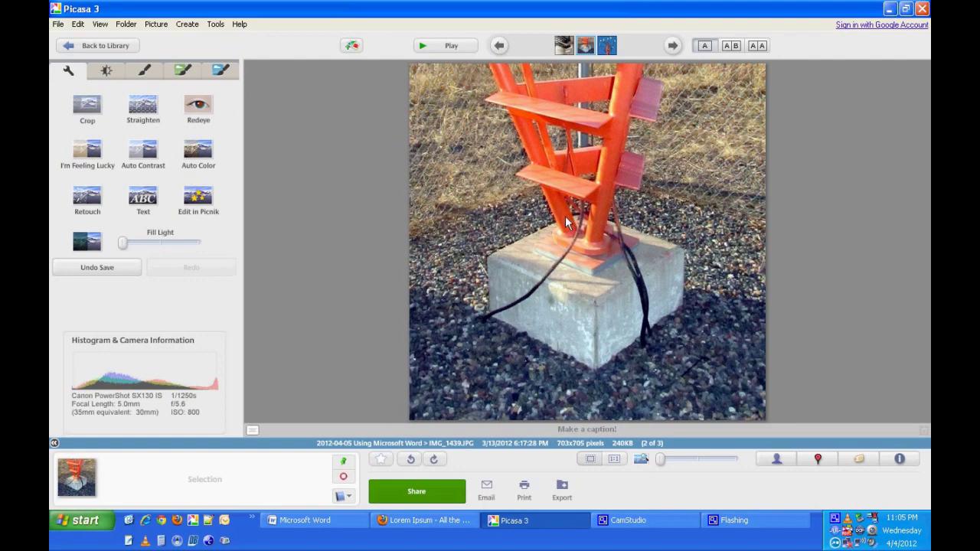
{"action": "left_click", "coordinate": [120, 45]}
{"action": "left_click", "coordinate": [513, 303]}
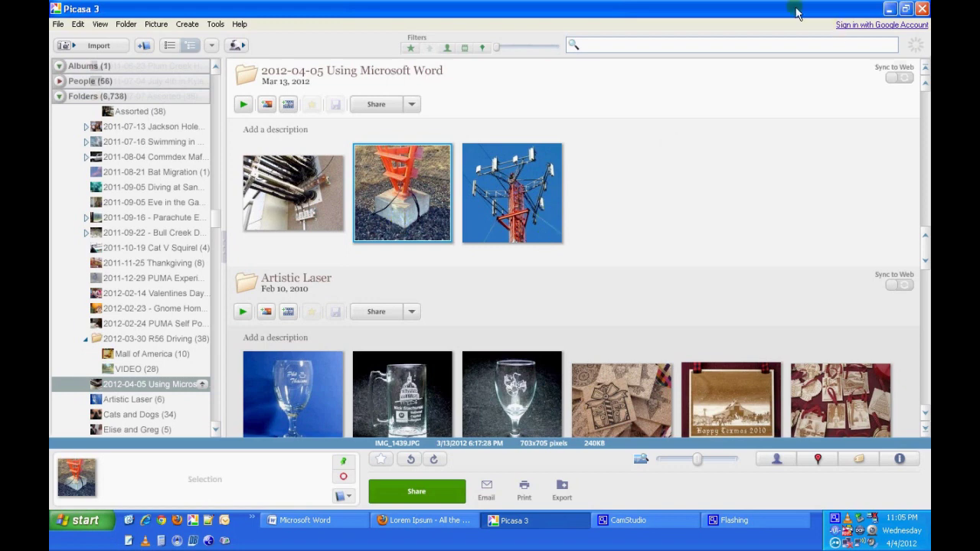
Step: Manually crop IMG_1437.JPG to a thin 1352x313 strip across the cable ends
{"action": "double_click", "coordinate": [292, 207]}
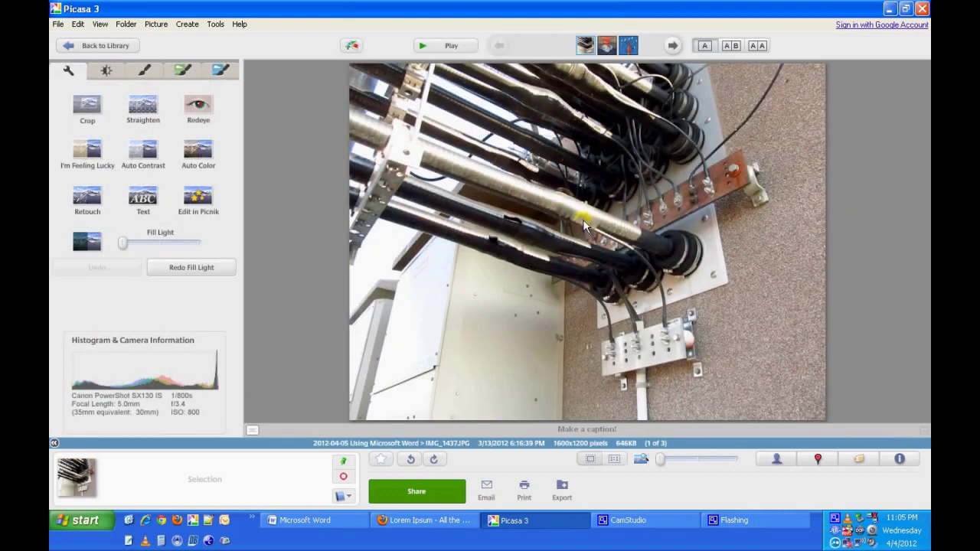
{"action": "left_click", "coordinate": [88, 105]}
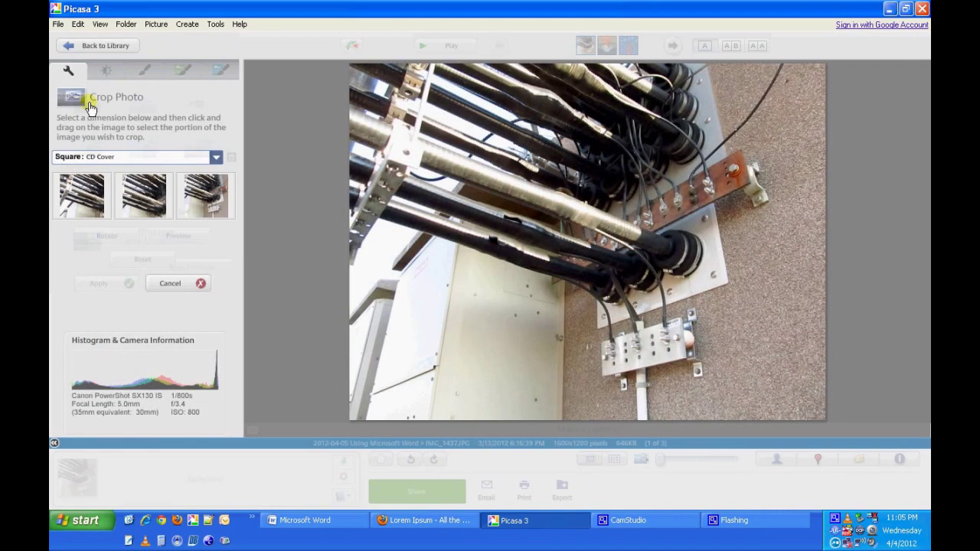
{"action": "left_click", "coordinate": [215, 157]}
{"action": "left_click", "coordinate": [167, 171]}
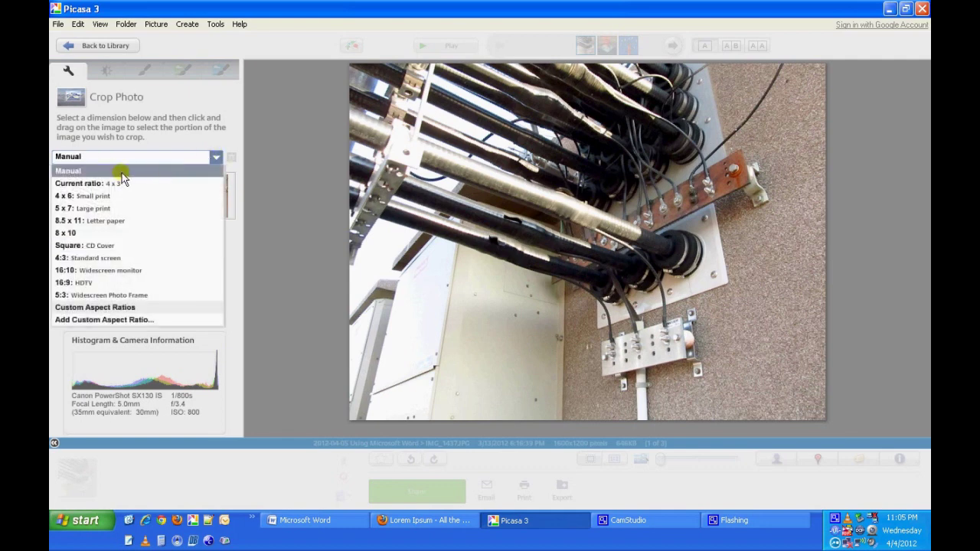
{"action": "left_click", "coordinate": [120, 172]}
{"action": "left_click_drag", "start_coordinate": [349, 63], "coordinate": [772, 404]}
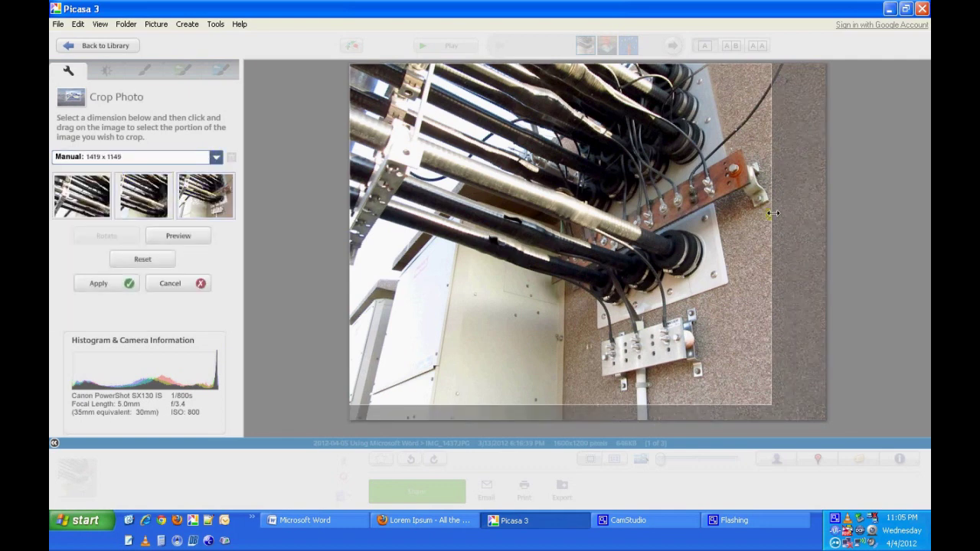
{"action": "left_click_drag", "start_coordinate": [532, 64], "coordinate": [533, 141]}
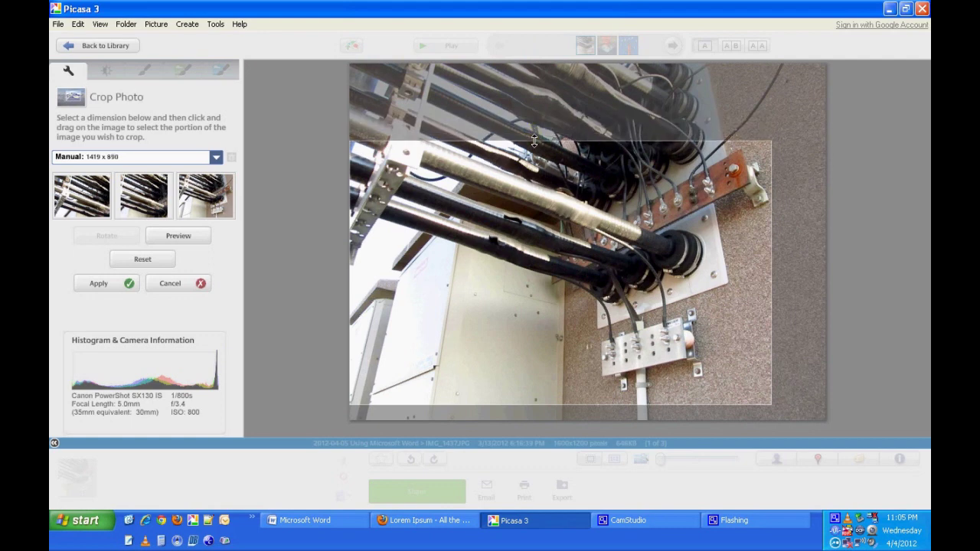
{"action": "left_click_drag", "start_coordinate": [349, 233], "coordinate": [370, 237]}
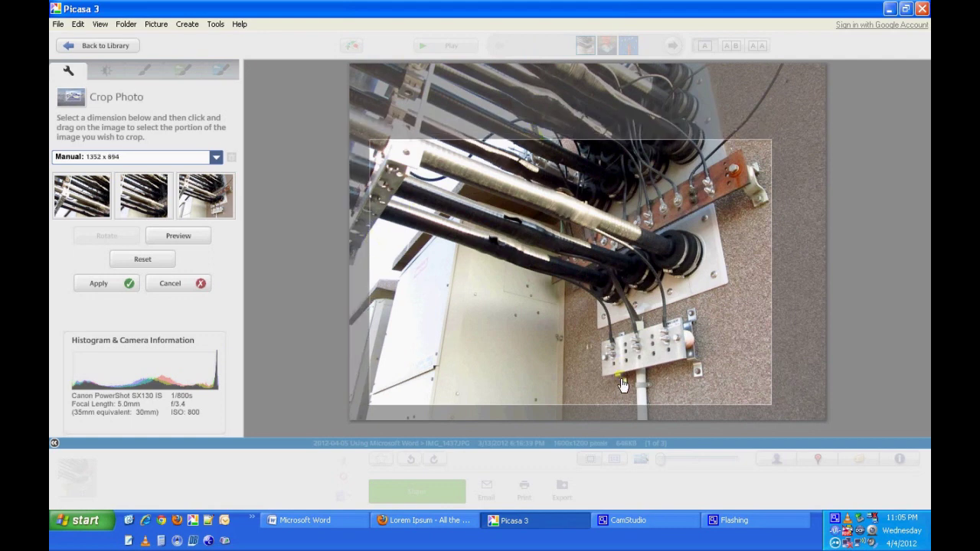
{"action": "left_click_drag", "start_coordinate": [620, 404], "coordinate": [616, 308]}
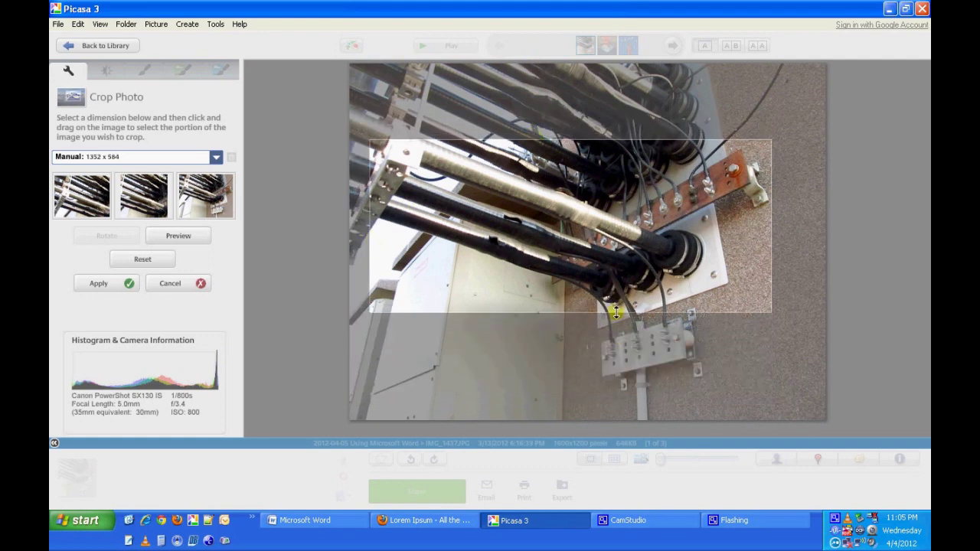
{"action": "left_click_drag", "start_coordinate": [622, 141], "coordinate": [620, 217]}
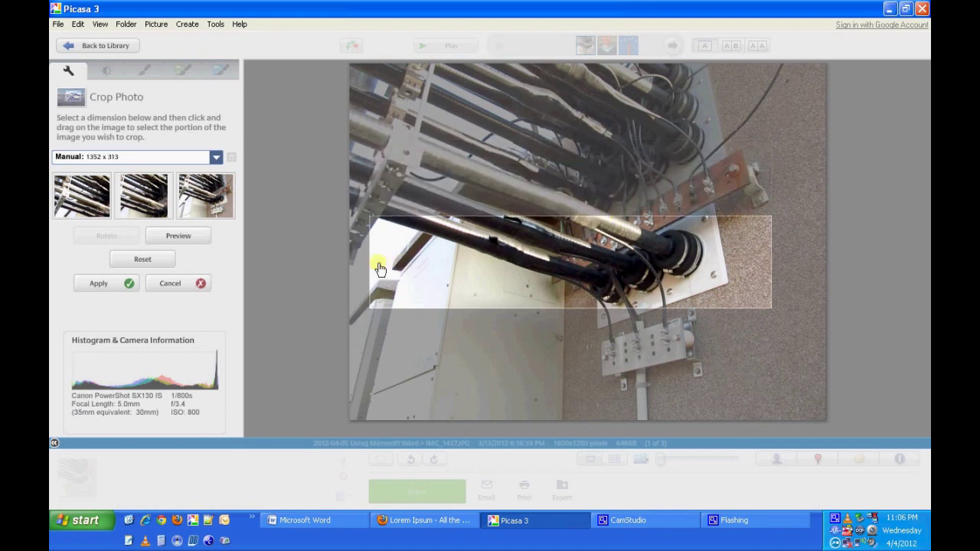
{"action": "left_click", "coordinate": [101, 285]}
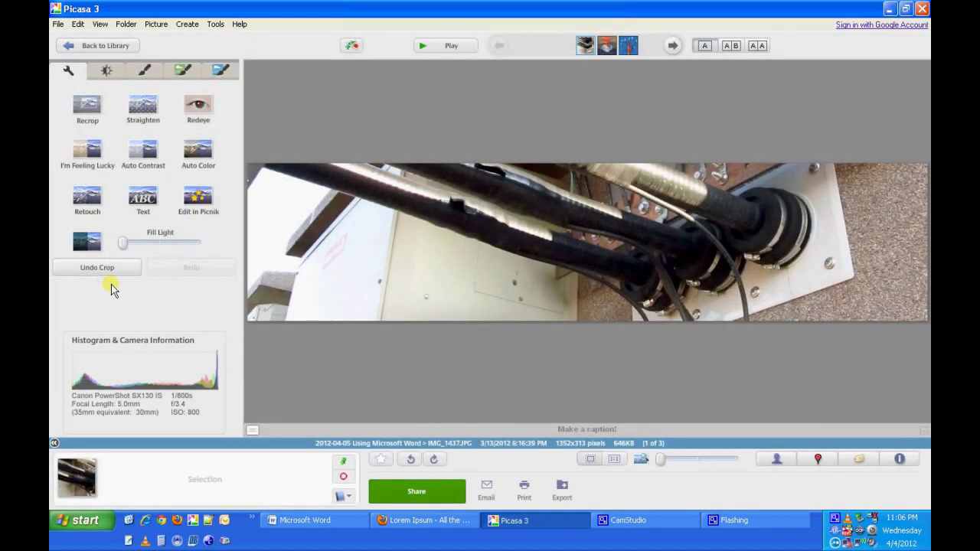
Step: Save the cropped cable strip as a new file, penetration, and restore the original photo uncropped
{"action": "left_click", "coordinate": [59, 25]}
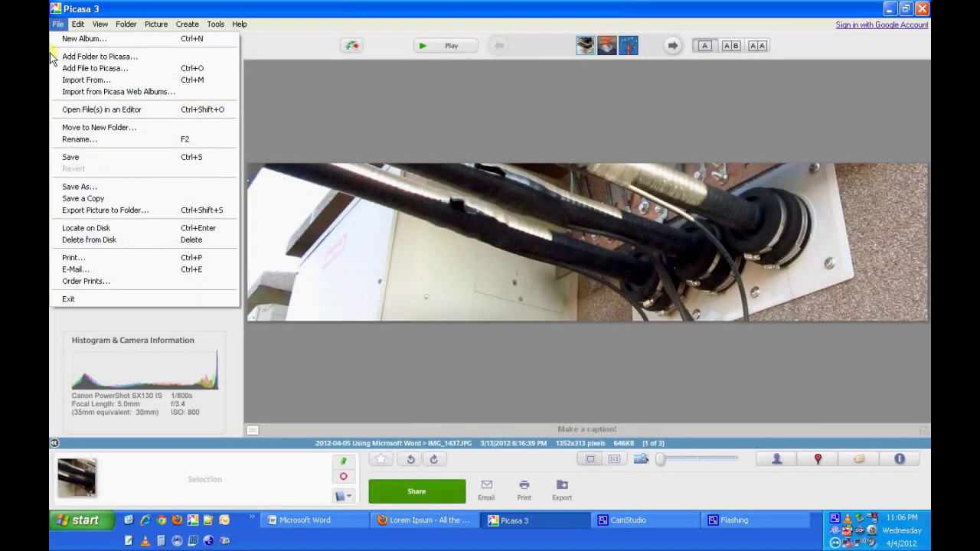
{"action": "left_click", "coordinate": [92, 189]}
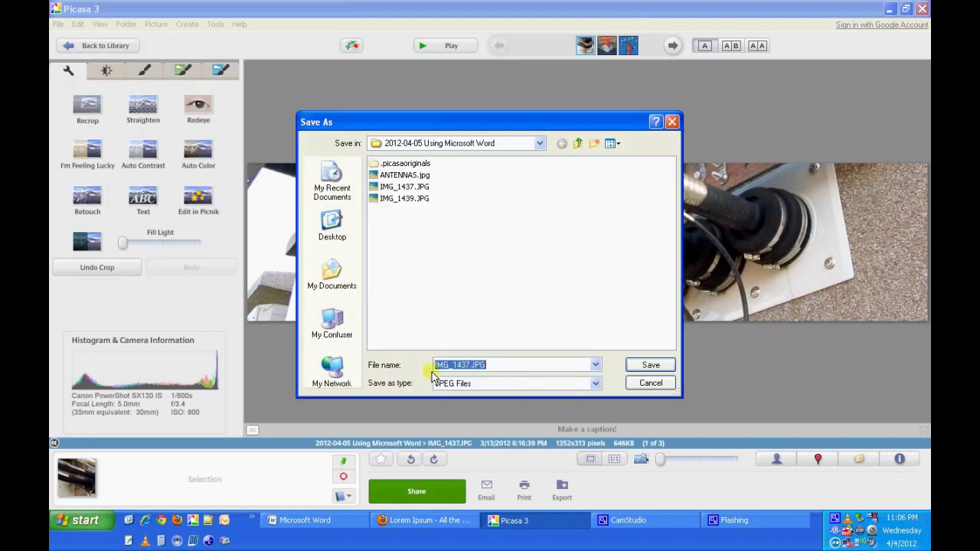
{"action": "type", "text": "penetration"}
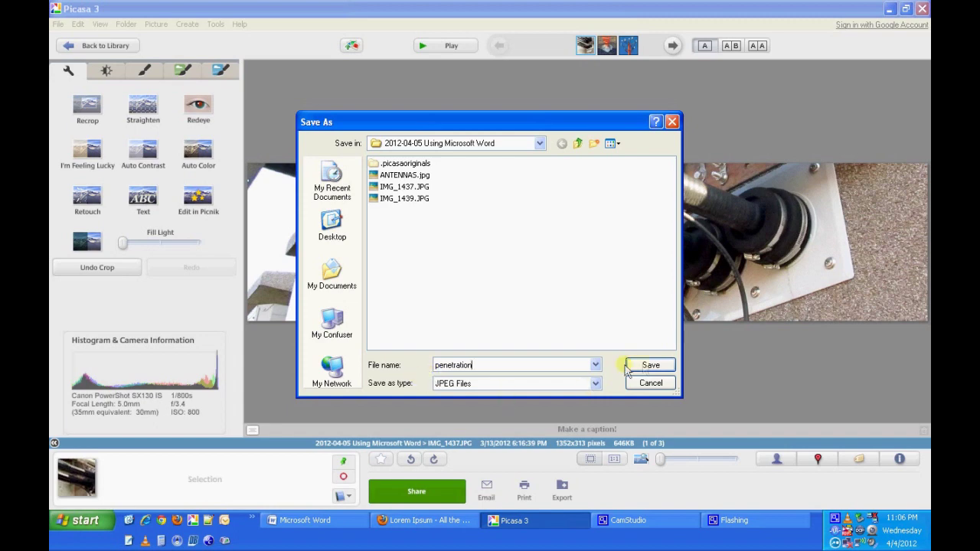
{"action": "left_click", "coordinate": [647, 369]}
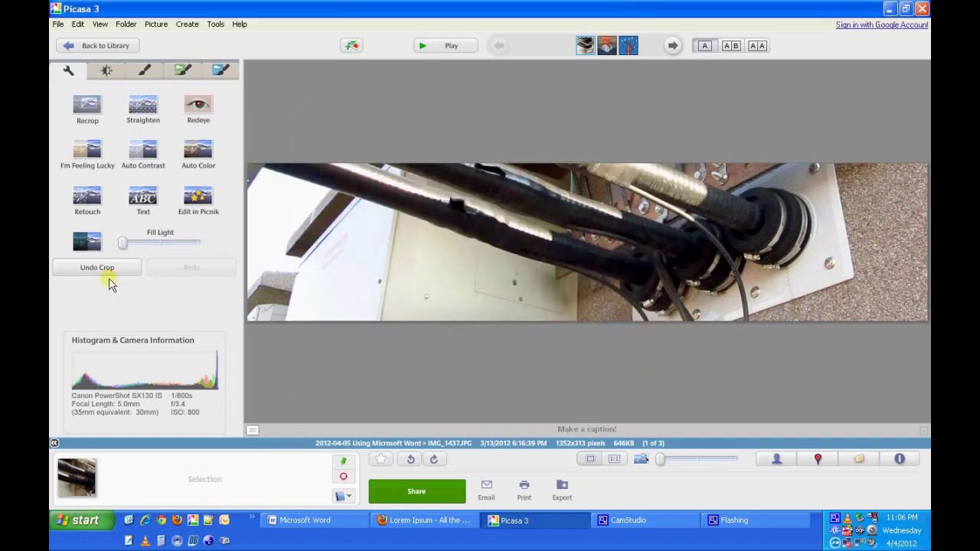
{"action": "left_click", "coordinate": [111, 272]}
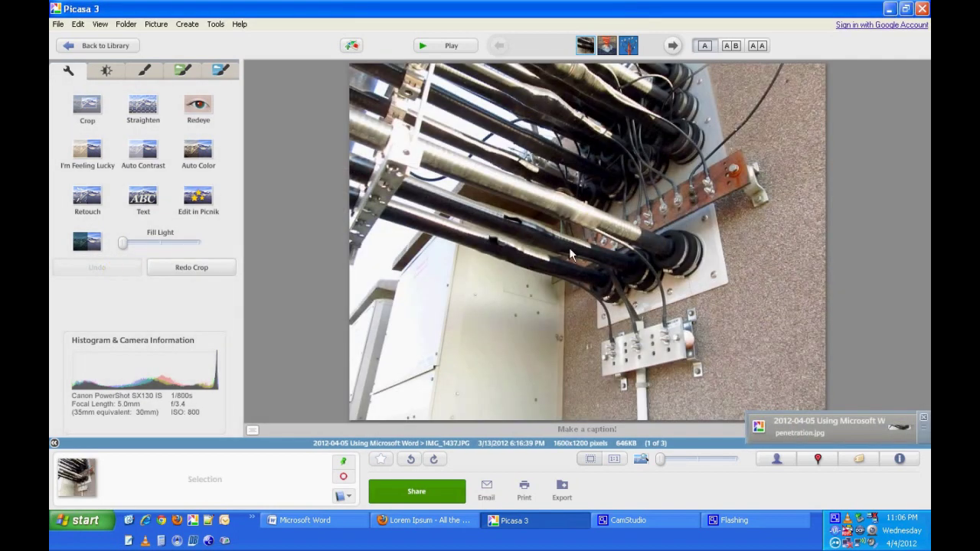
{"action": "left_click", "coordinate": [83, 48]}
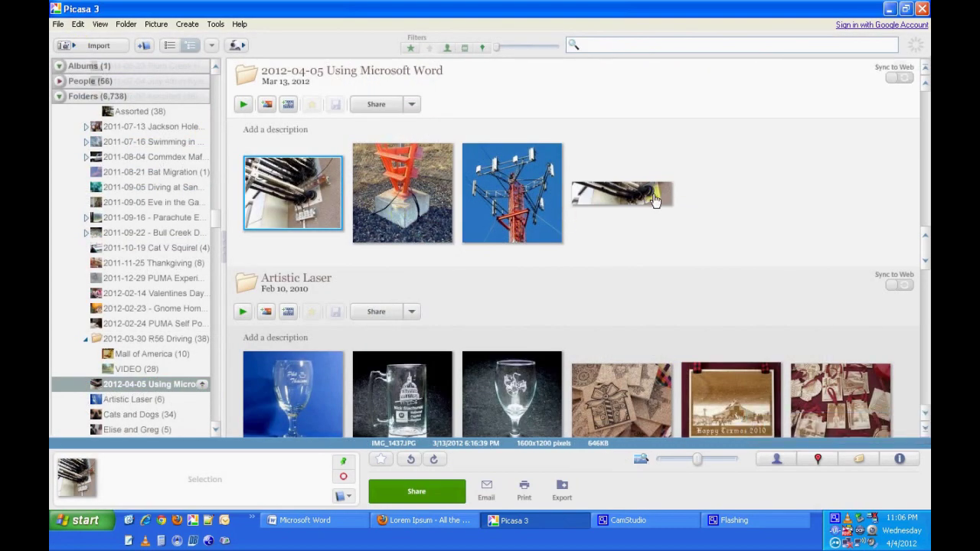
Step: Auto-fix penetration.jpg's lighting and colour, then close Picasa
{"action": "double_click", "coordinate": [655, 200]}
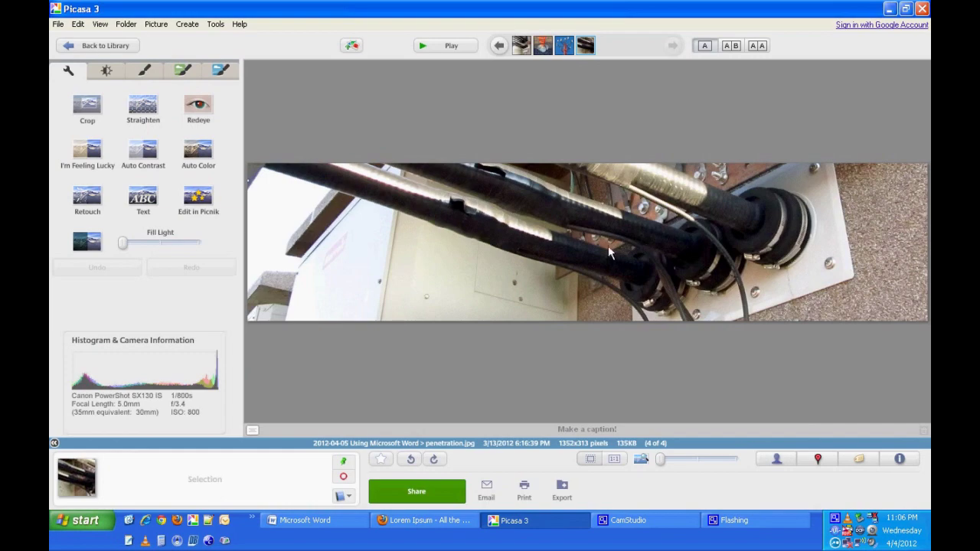
{"action": "left_click", "coordinate": [88, 150]}
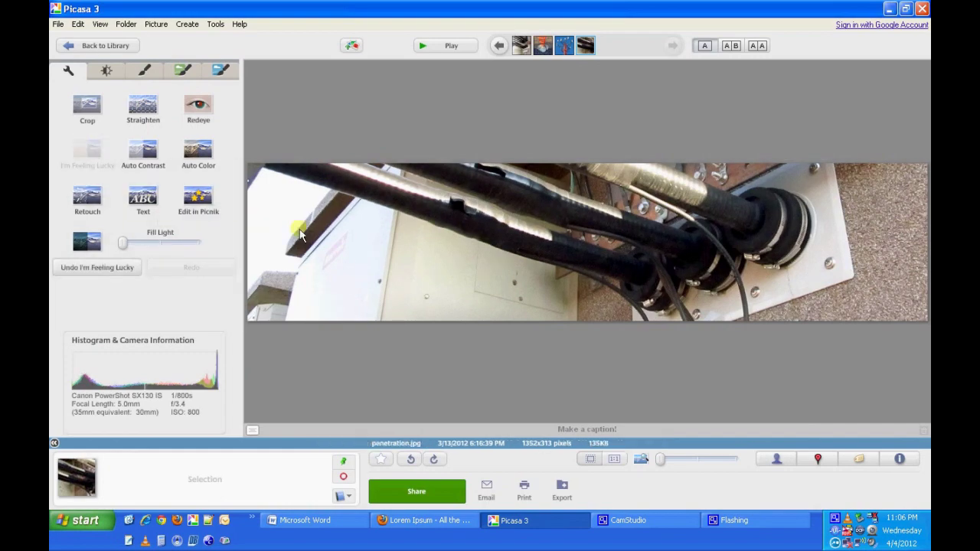
{"action": "left_click", "coordinate": [113, 47]}
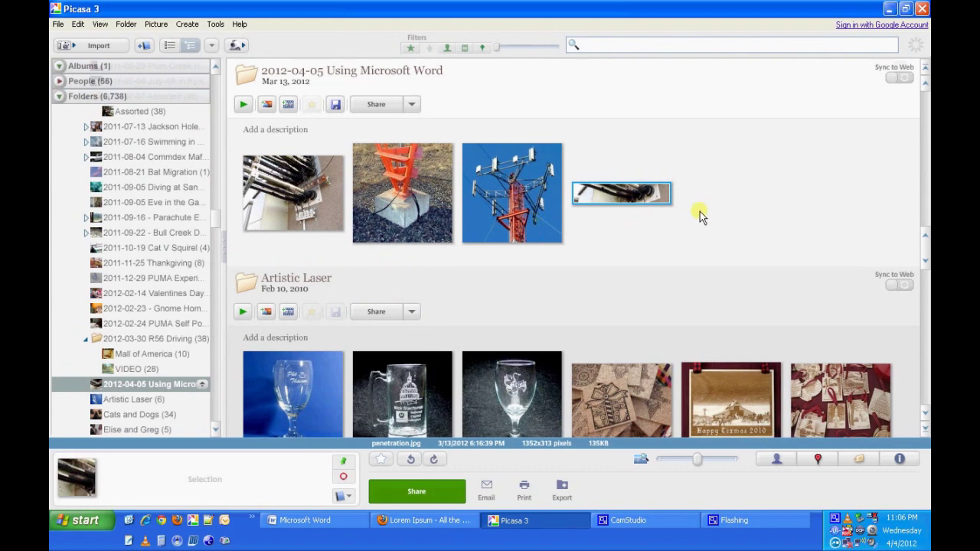
{"action": "left_click", "coordinate": [921, 9]}
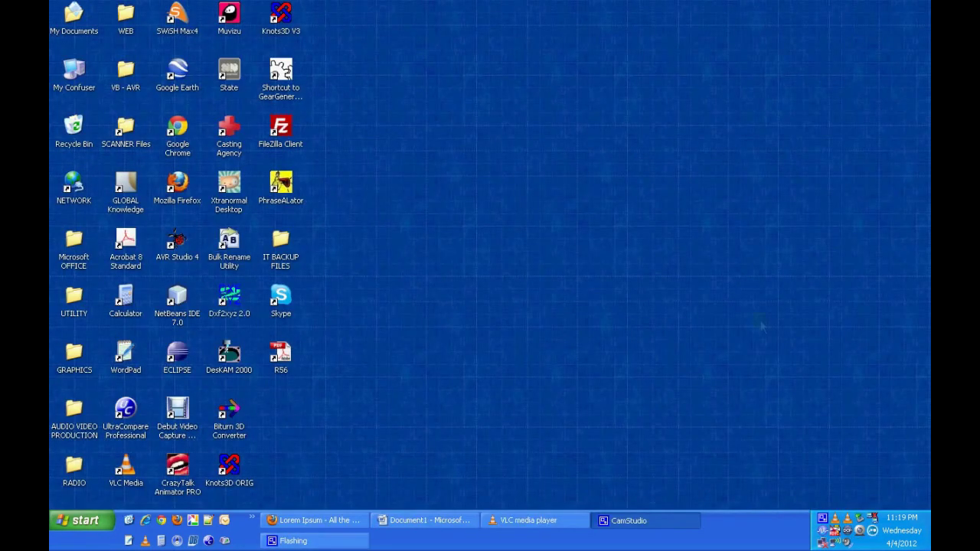
Step: Show the blank Word Document1, then bring up the Lorem Ipsum generator page in Firefox
{"action": "left_click", "coordinate": [449, 521]}
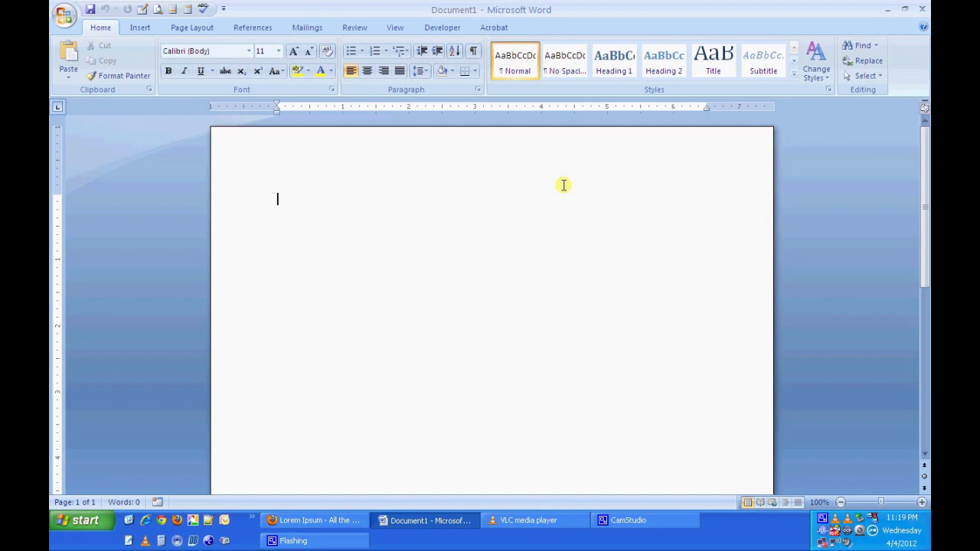
{"action": "left_click", "coordinate": [335, 523]}
{"action": "left_click", "coordinate": [525, 449]}
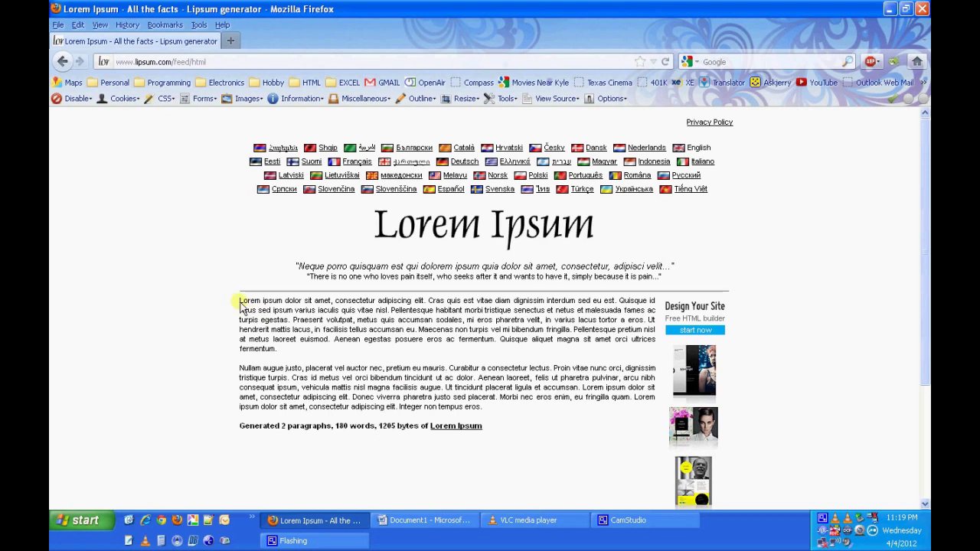
Step: Select and copy both Lorem Ipsum paragraphs in Firefox, then return to Word
{"action": "left_click_drag", "start_coordinate": [239, 302], "coordinate": [496, 408]}
{"action": "key", "text": "ctrl+c"}
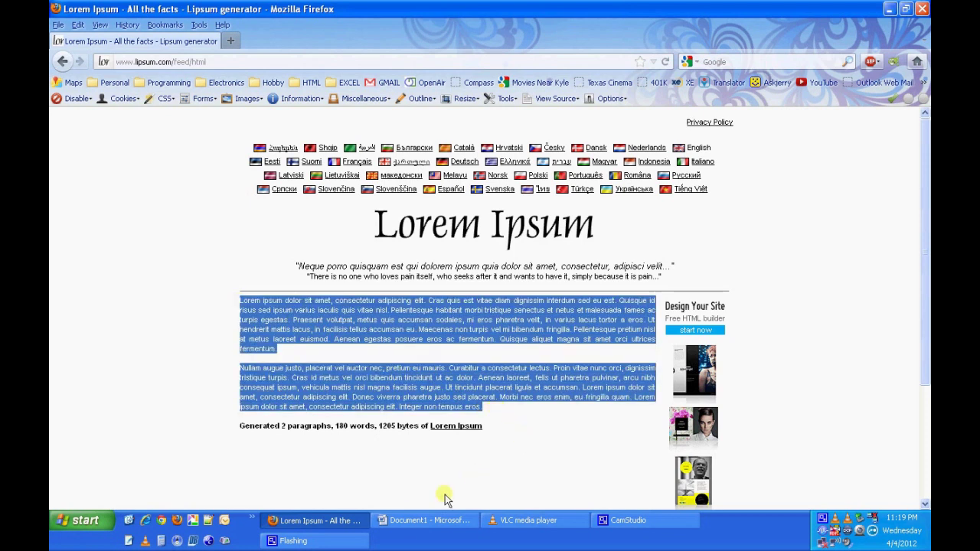
{"action": "left_click", "coordinate": [414, 523]}
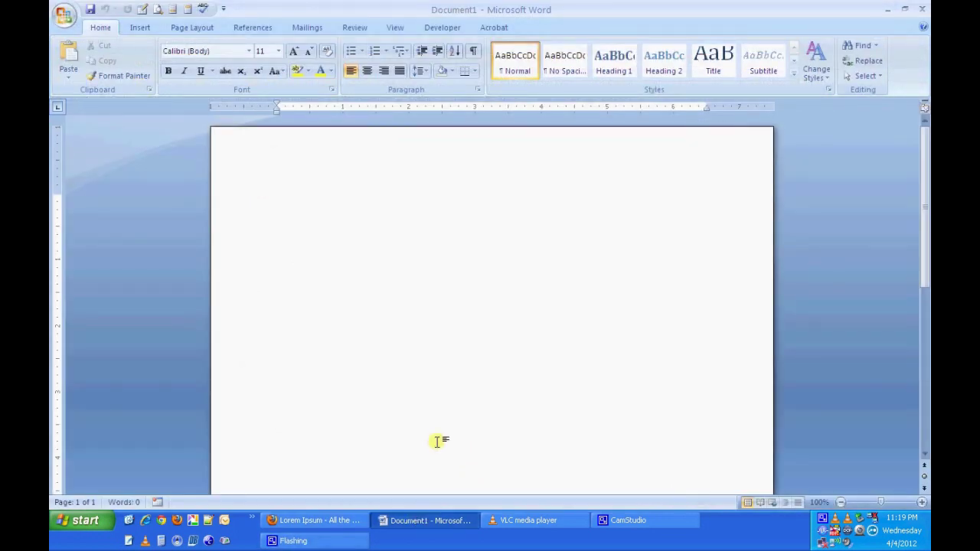
Step: Type the 'Radio Report' heading and paste the Lorem Ipsum paragraphs four times
{"action": "type", "text": "Radio "}
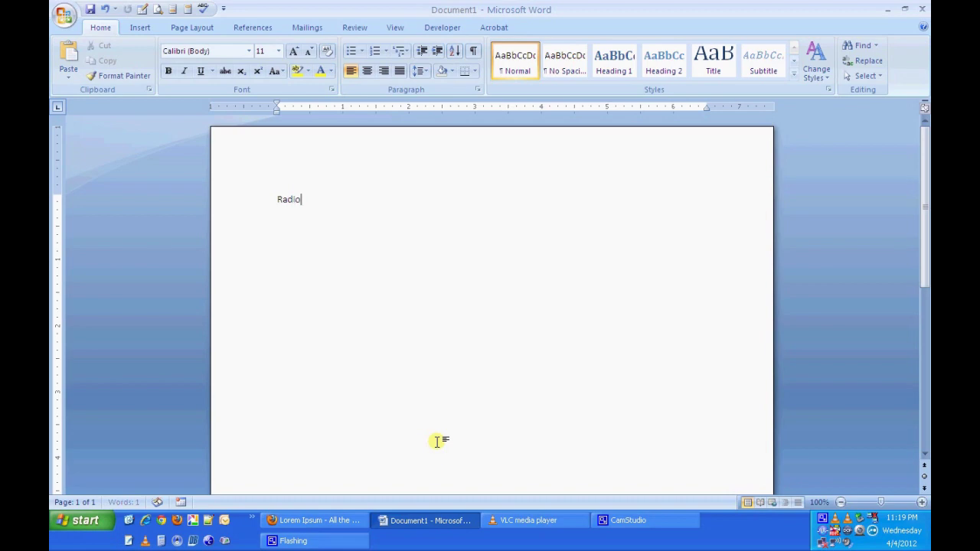
{"action": "type", "text": "Rep"}
{"action": "key", "text": "ctrl+v"}
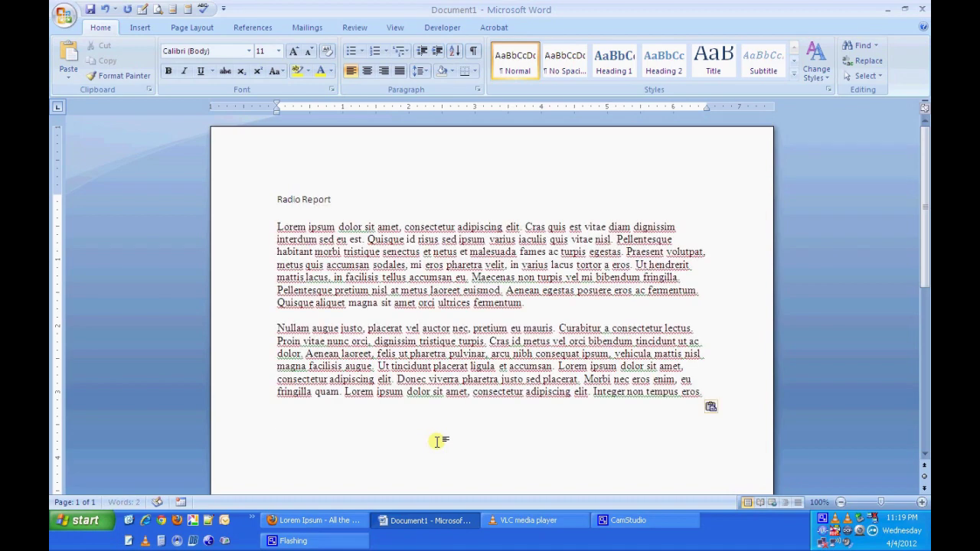
{"action": "key", "text": "ctrl+v"}
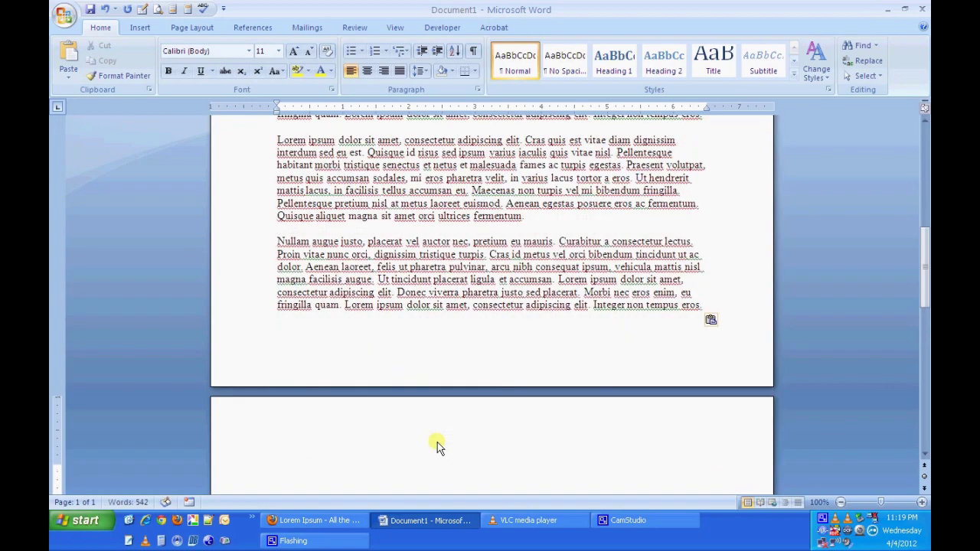
{"action": "key", "text": "ctrl+v"}
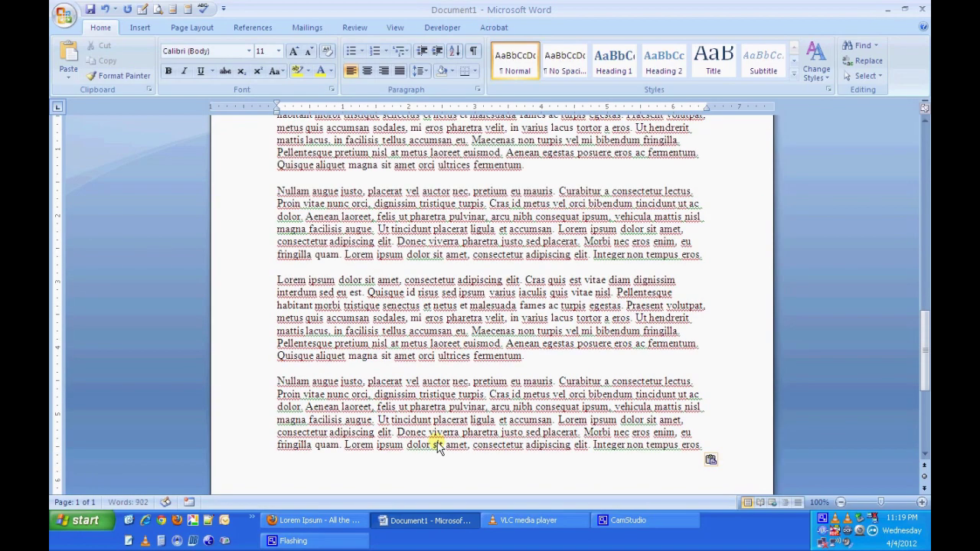
{"action": "key", "text": "ctrl+v"}
{"action": "scroll", "coordinate": [435, 442], "scroll_direction": "up", "scroll_amount": 5}
{"action": "scroll", "coordinate": [434, 440], "scroll_direction": "up", "scroll_amount": 5}
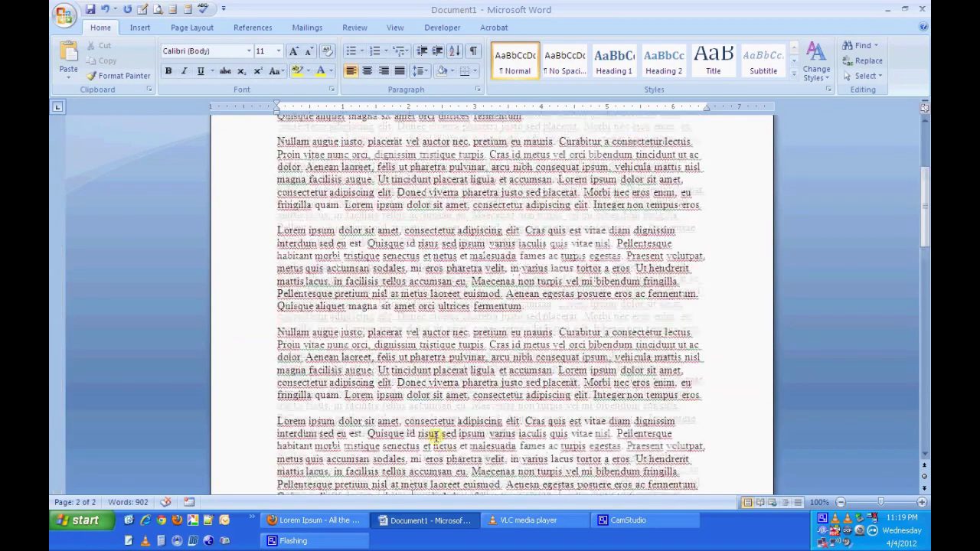
Step: Justify the Lorem Ipsum body text and set its line spacing to 1.15
{"action": "scroll", "coordinate": [435, 436], "scroll_direction": "up", "scroll_amount": 5}
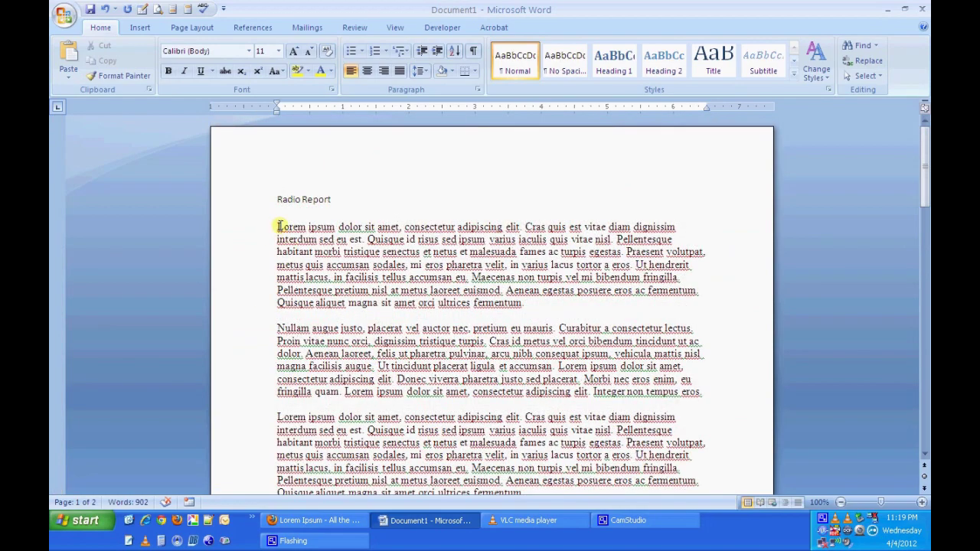
{"action": "left_click_drag", "start_coordinate": [276, 226], "coordinate": [566, 520]}
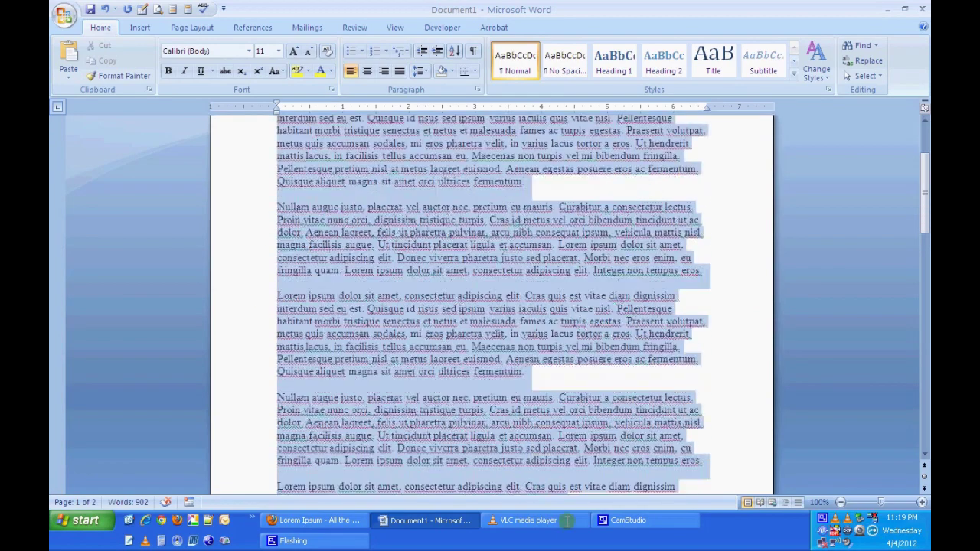
{"action": "left_click_drag", "start_coordinate": [566, 521], "coordinate": [626, 347]}
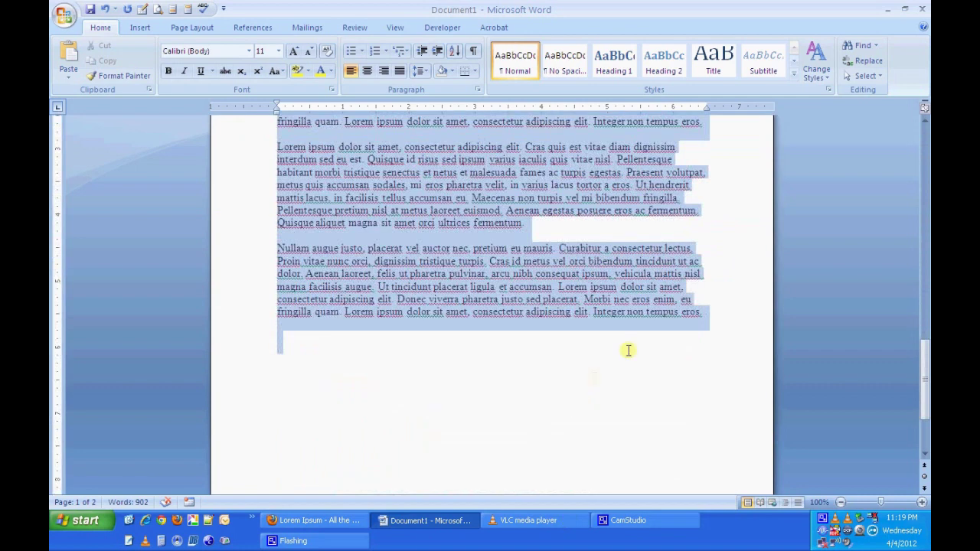
{"action": "left_click", "coordinate": [399, 72]}
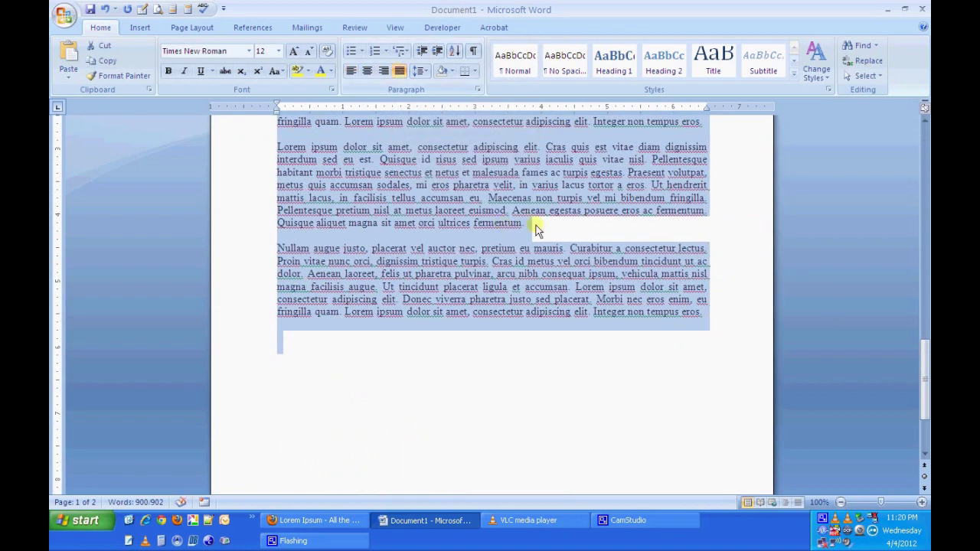
{"action": "left_click", "coordinate": [420, 72]}
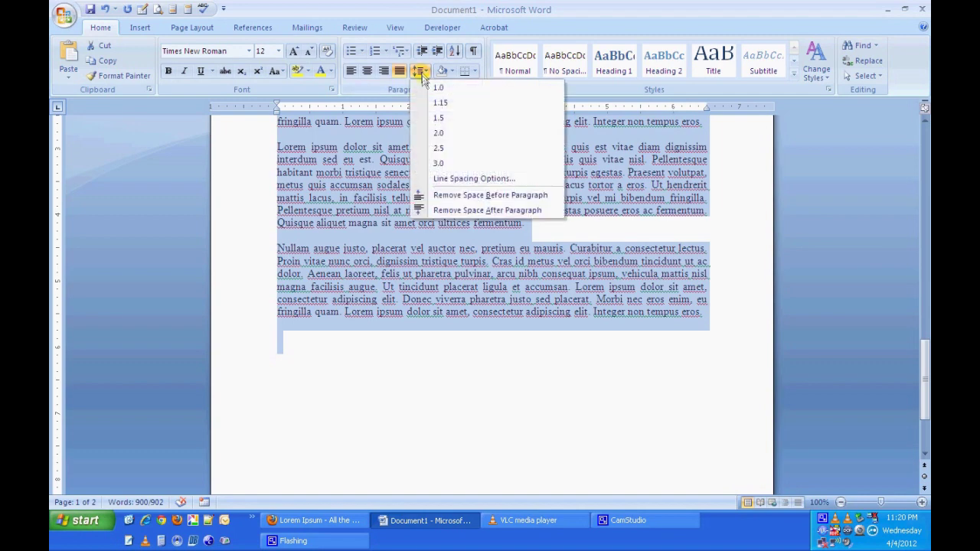
{"action": "left_click", "coordinate": [449, 135]}
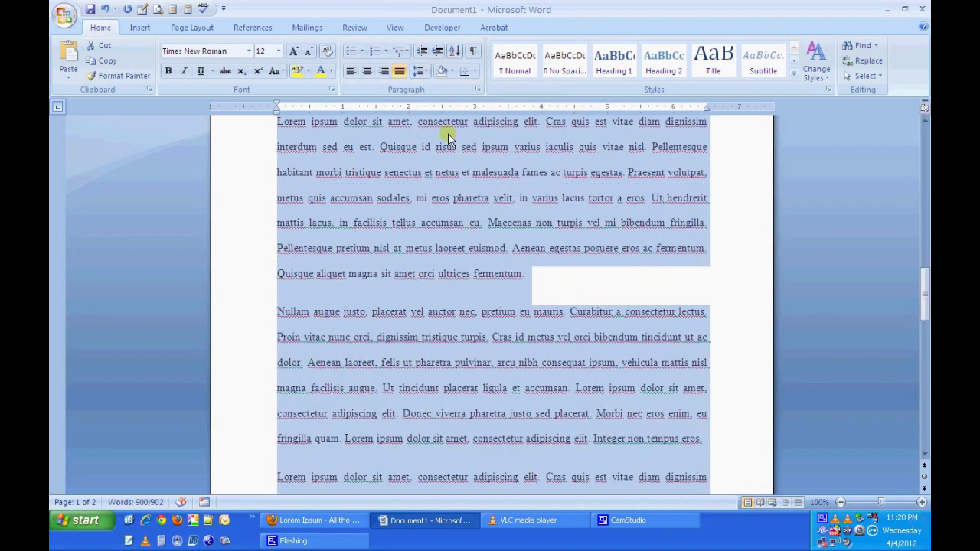
{"action": "left_click", "coordinate": [419, 70]}
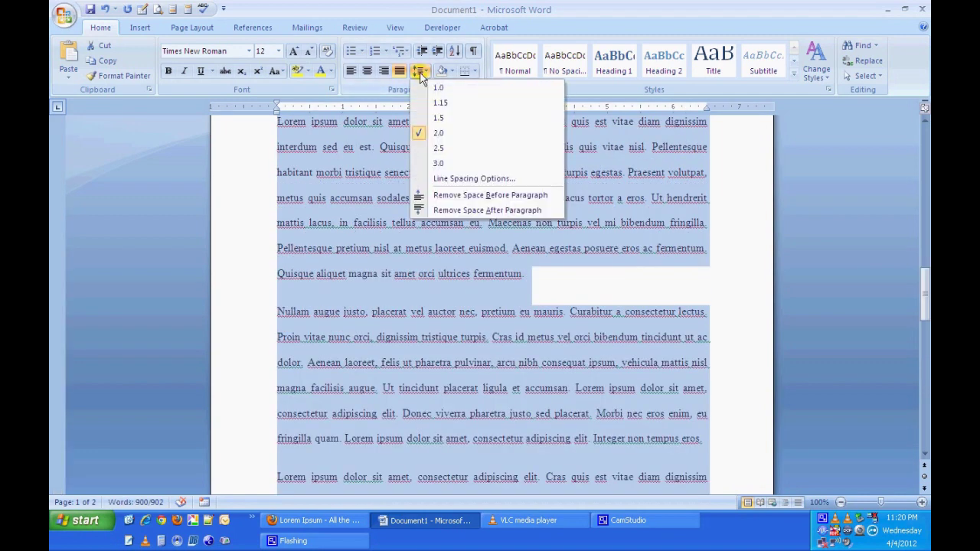
{"action": "left_click", "coordinate": [437, 105]}
Step: Change the body text font to Arial
{"action": "scroll", "coordinate": [488, 222], "scroll_direction": "down", "scroll_amount": 5}
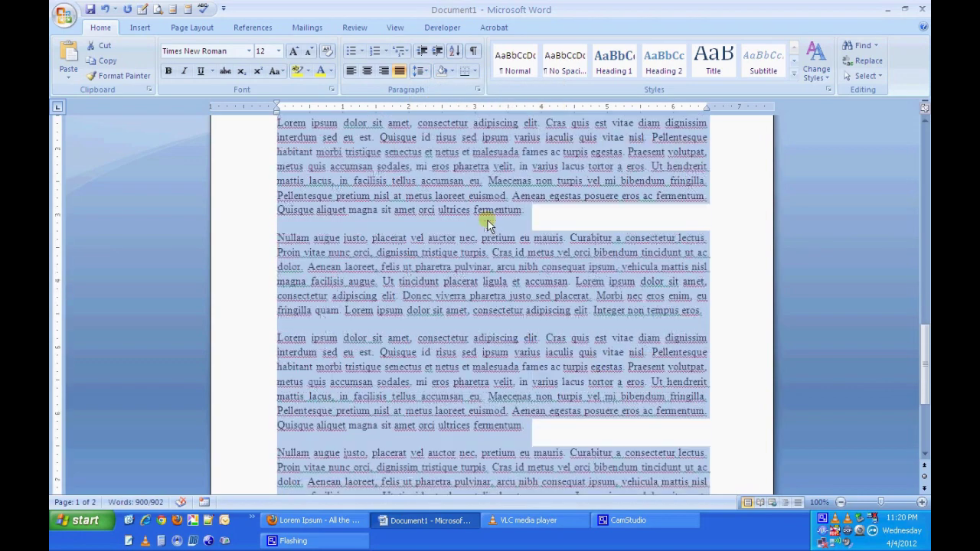
{"action": "scroll", "coordinate": [487, 222], "scroll_direction": "up", "scroll_amount": 5}
{"action": "scroll", "coordinate": [486, 224], "scroll_direction": "up", "scroll_amount": 5}
{"action": "scroll", "coordinate": [484, 225], "scroll_direction": "up", "scroll_amount": 5}
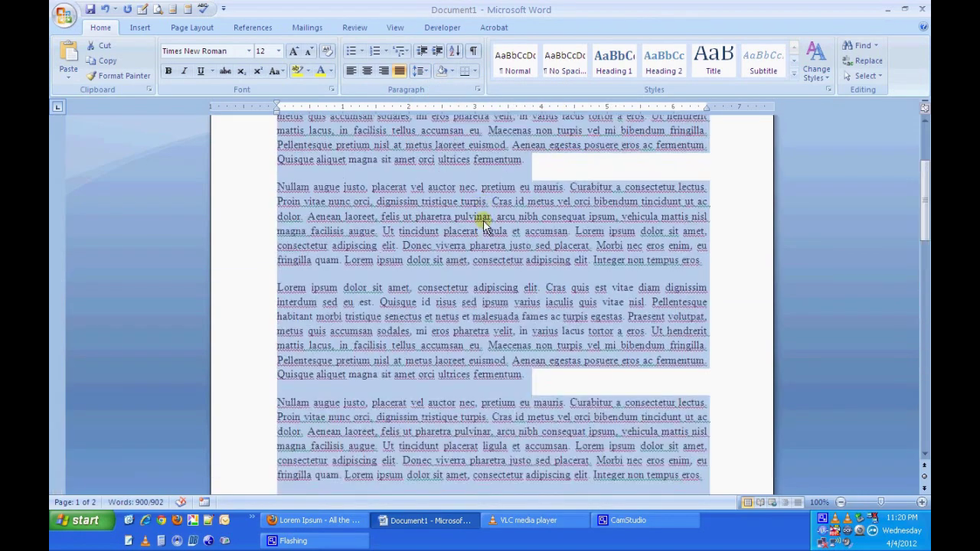
{"action": "scroll", "coordinate": [483, 226], "scroll_direction": "up", "scroll_amount": 3}
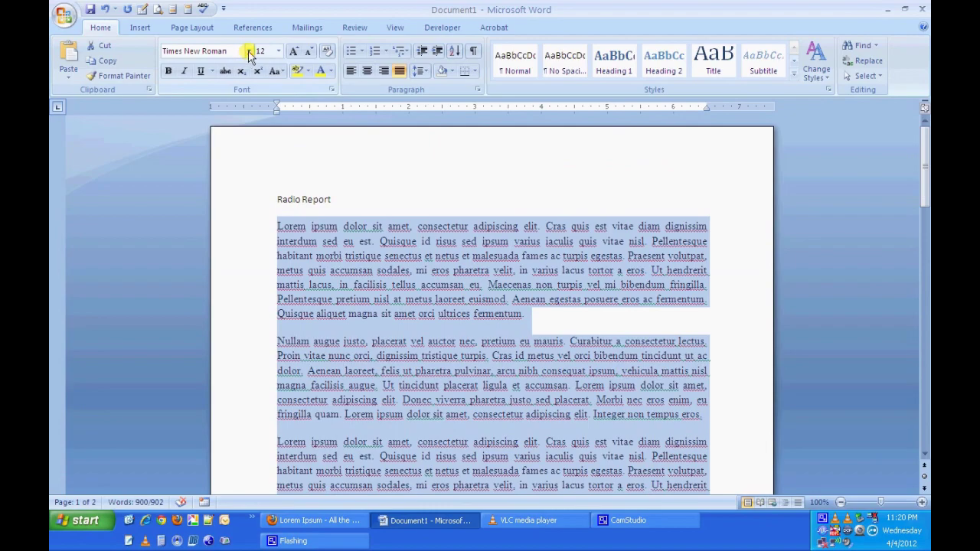
{"action": "left_click", "coordinate": [248, 50]}
{"action": "left_click", "coordinate": [191, 128]}
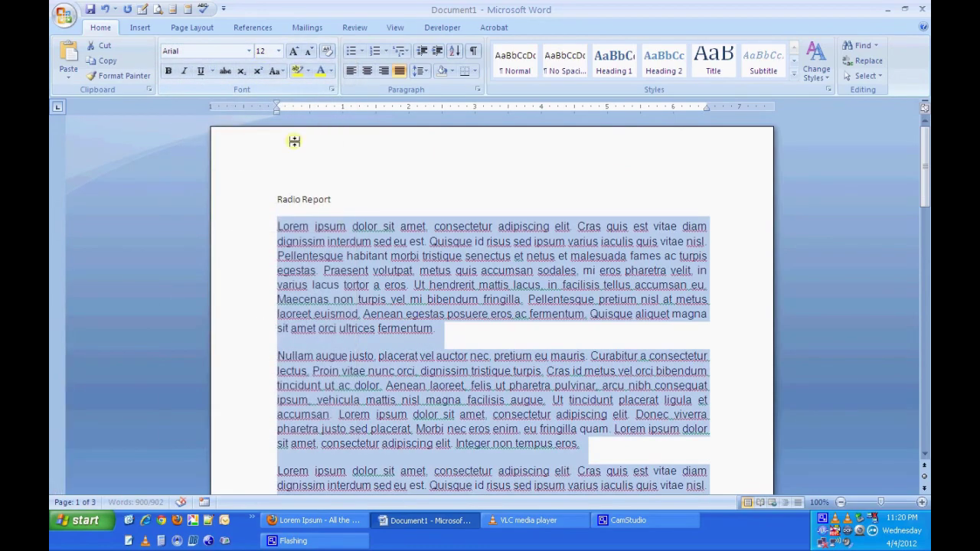
{"action": "left_click", "coordinate": [363, 241]}
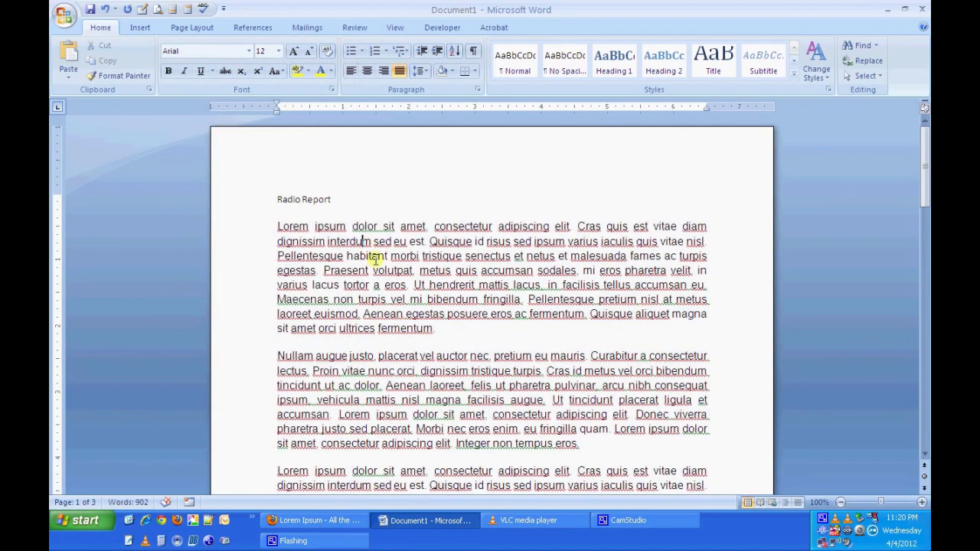
{"action": "scroll", "coordinate": [468, 291], "scroll_direction": "down", "scroll_amount": 3}
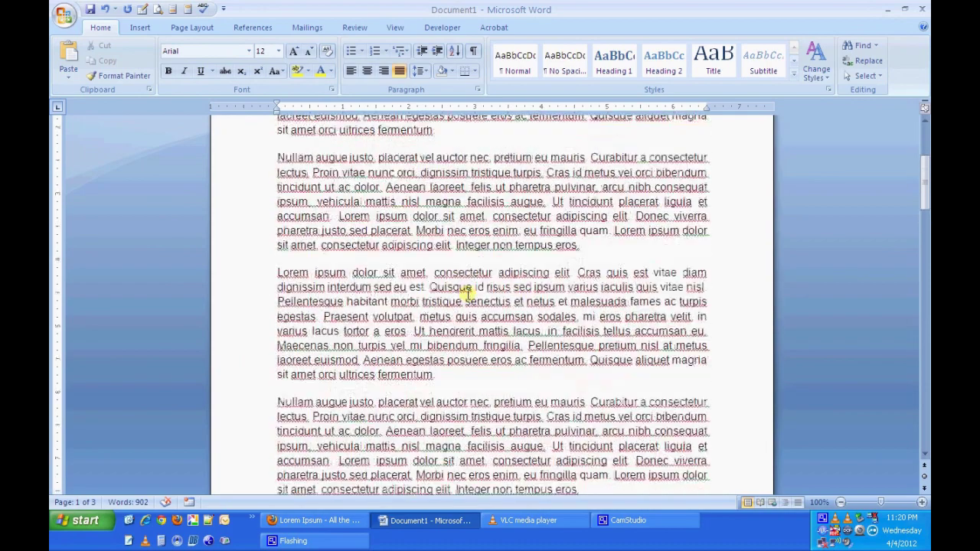
{"action": "scroll", "coordinate": [468, 292], "scroll_direction": "up", "scroll_amount": 2}
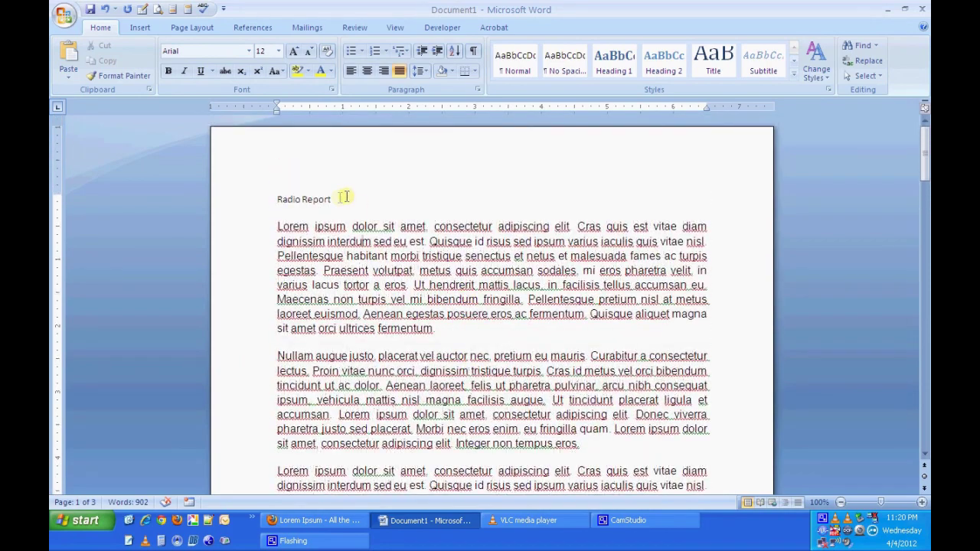
{"action": "left_click_drag", "start_coordinate": [277, 199], "coordinate": [334, 201]}
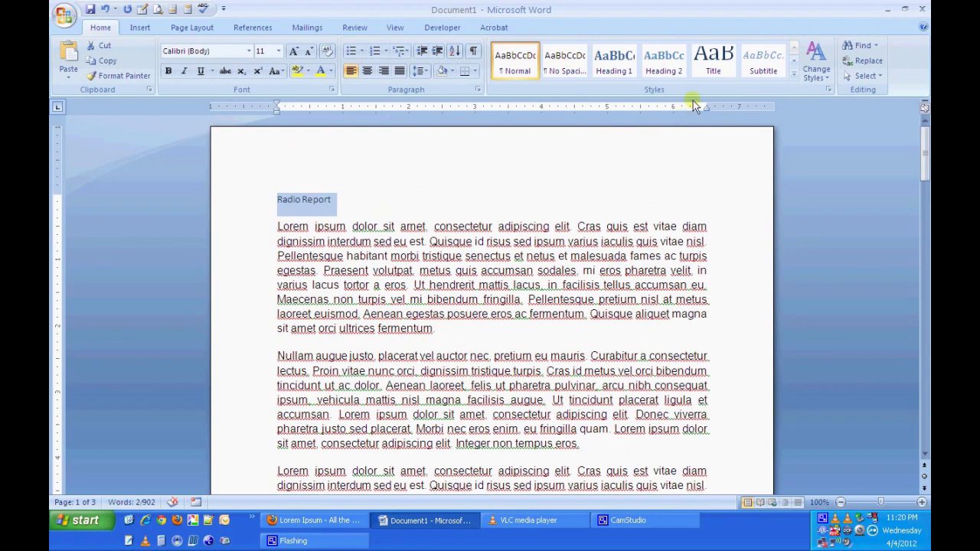
Step: Apply the Title style to 'Radio Report' and set it in Arial 26
{"action": "left_click", "coordinate": [714, 69]}
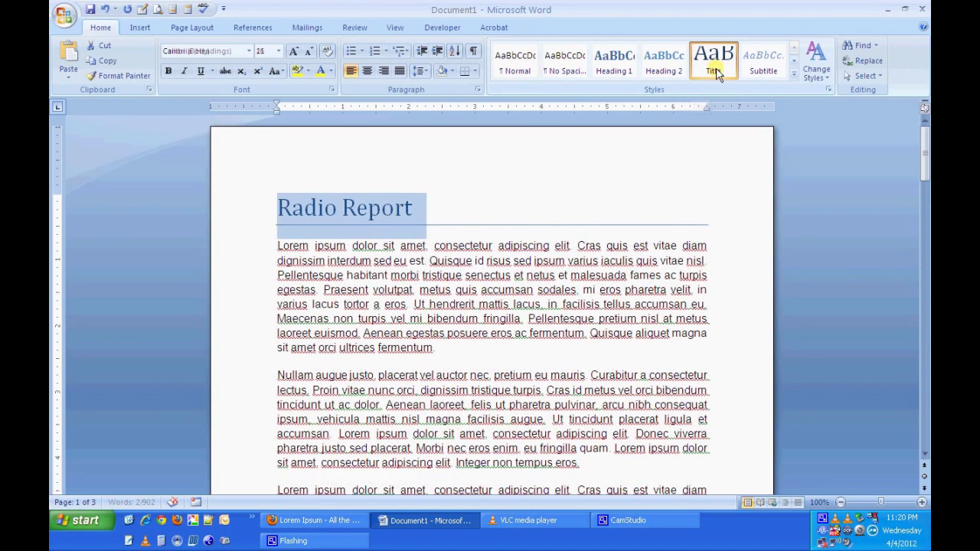
{"action": "left_click", "coordinate": [569, 178]}
{"action": "left_click_drag", "start_coordinate": [413, 207], "coordinate": [281, 211]}
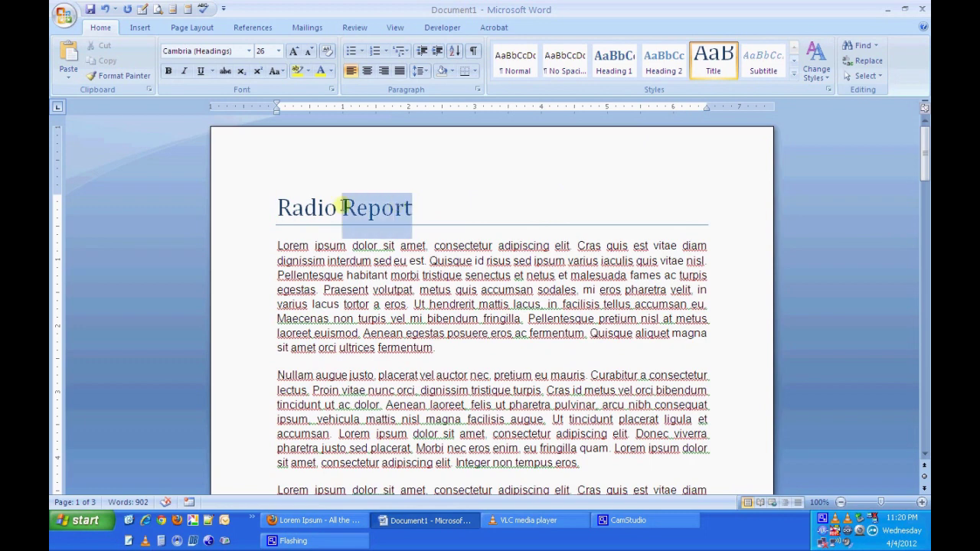
{"action": "left_click", "coordinate": [249, 50]}
{"action": "left_click", "coordinate": [190, 128]}
{"action": "left_click", "coordinate": [499, 317]}
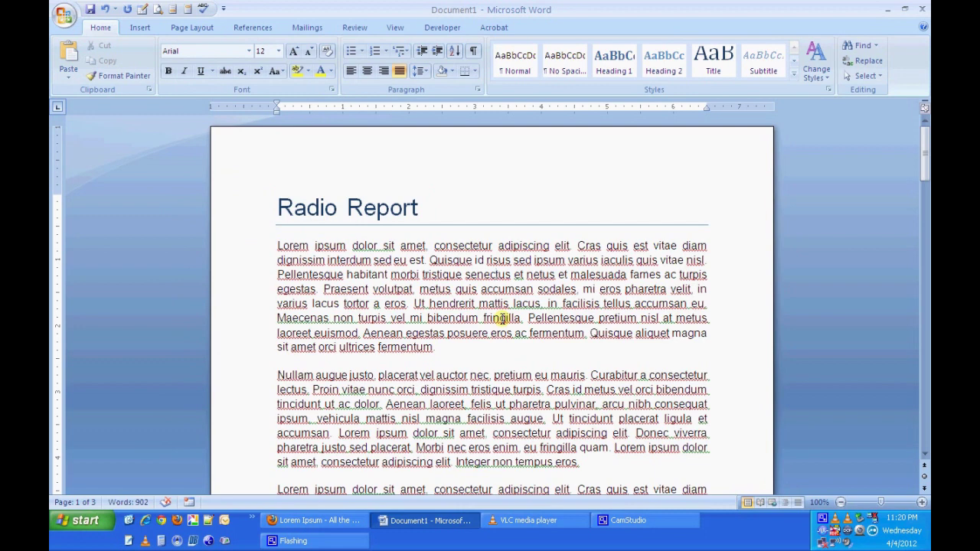
{"action": "left_click", "coordinate": [64, 16]}
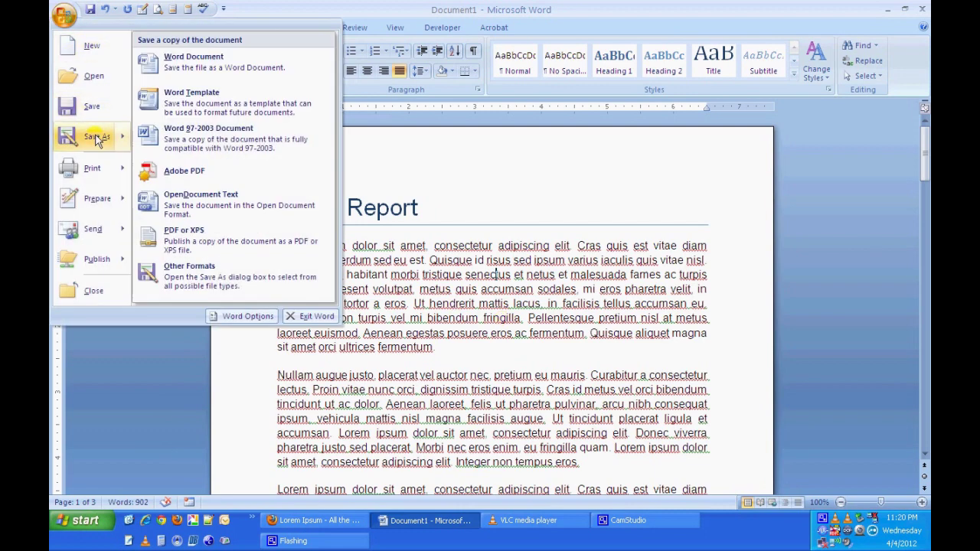
Step: Save as Radio Report.docx in D:\Digital Camera\2012-04-05 Using Microsoft Word, then add a blank line before the first paragraph
{"action": "left_click", "coordinate": [93, 115]}
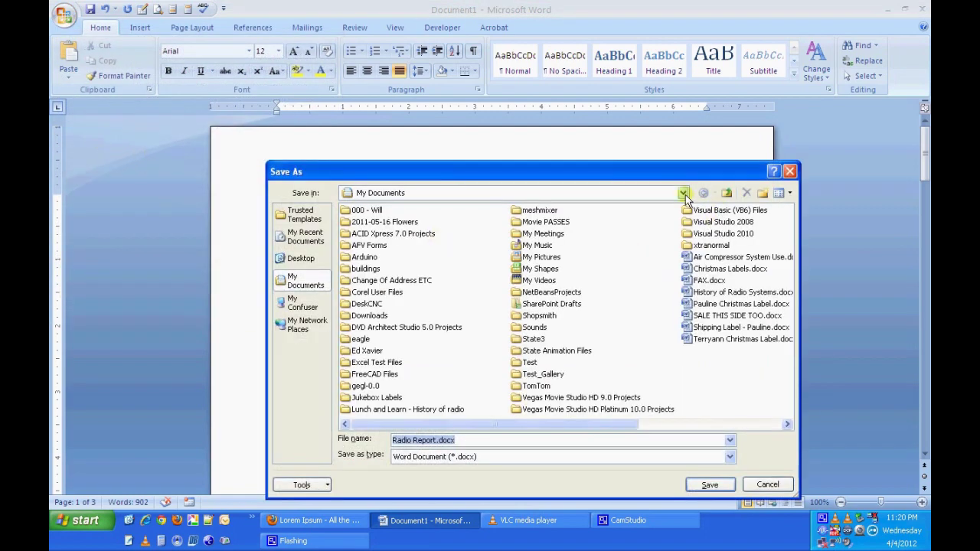
{"action": "left_click", "coordinate": [682, 192]}
{"action": "left_click", "coordinate": [423, 238]}
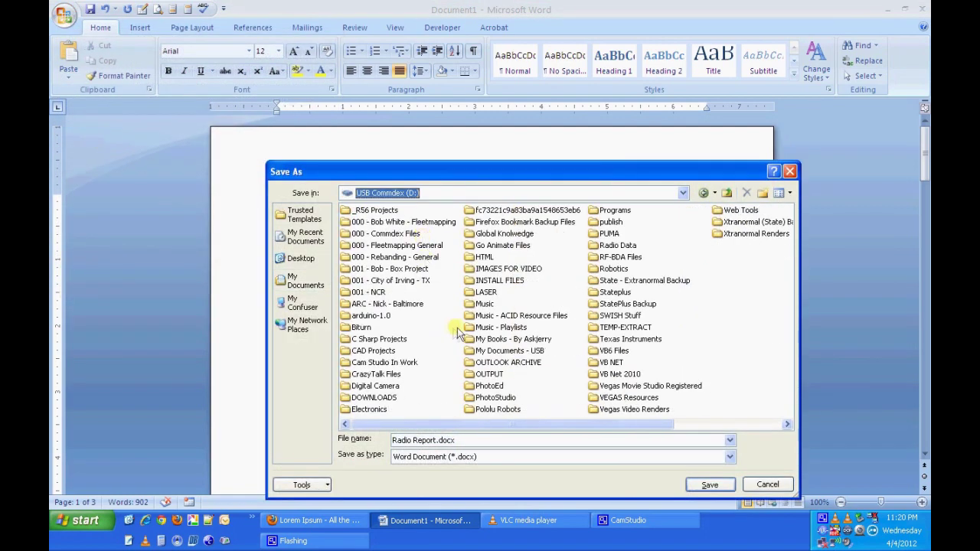
{"action": "double_click", "coordinate": [375, 385]}
{"action": "left_click", "coordinate": [714, 425]}
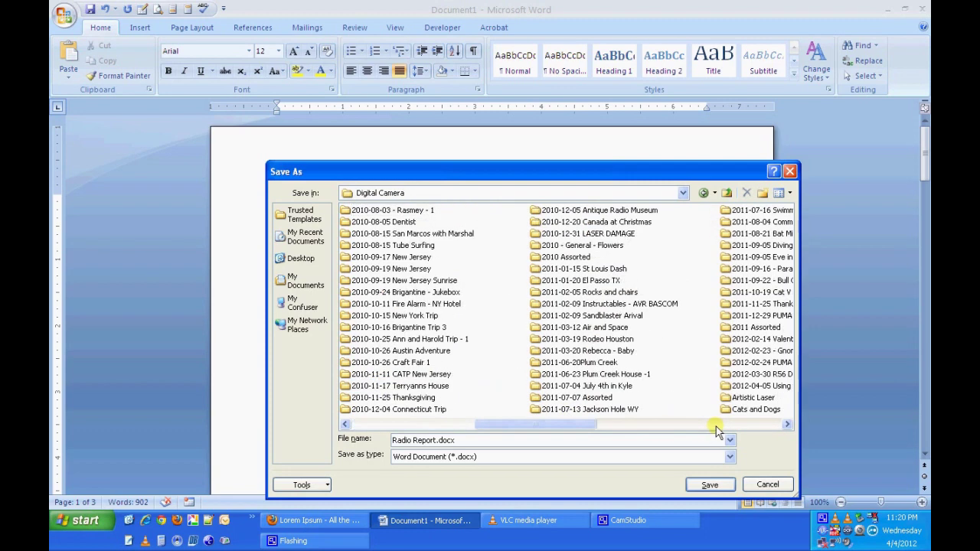
{"action": "left_click", "coordinate": [715, 425]}
{"action": "left_click", "coordinate": [435, 386]}
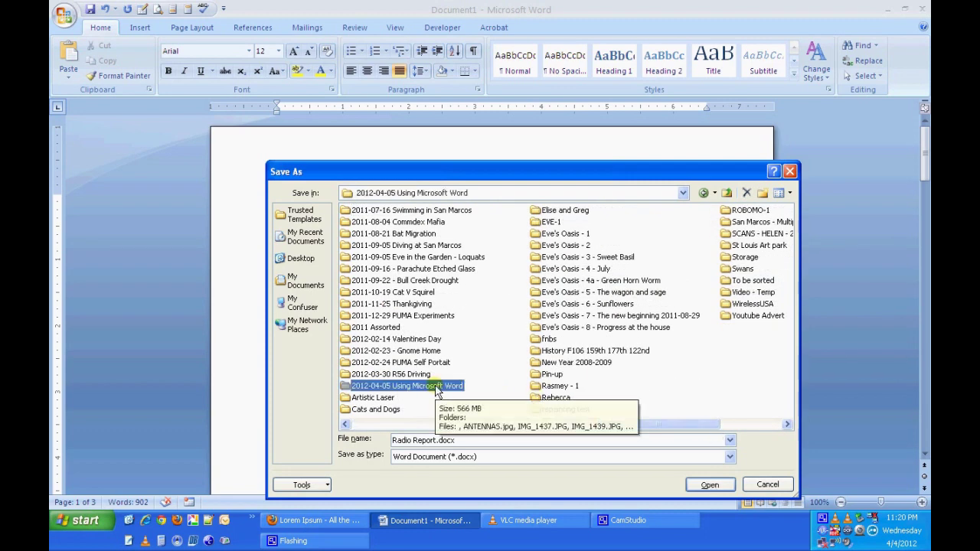
{"action": "left_click", "coordinate": [707, 485]}
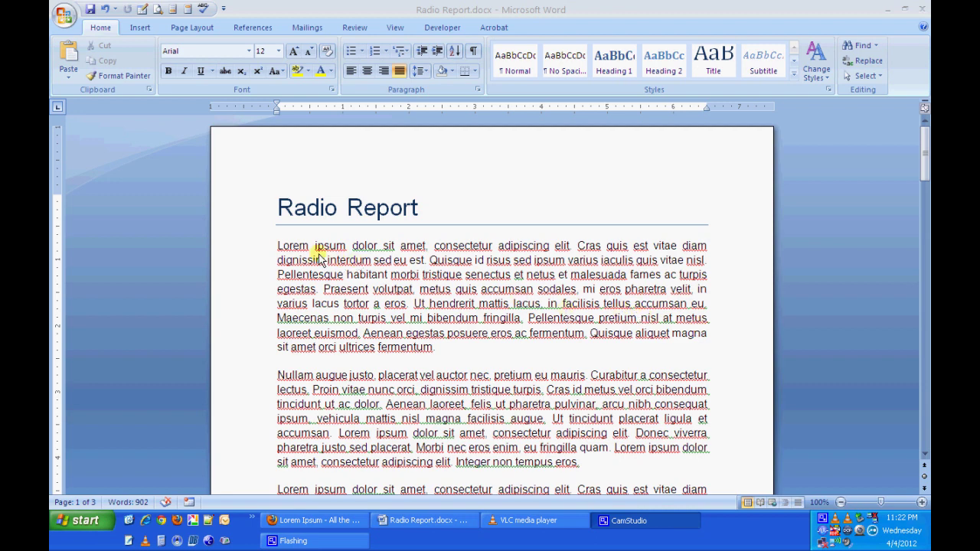
{"action": "left_click", "coordinate": [278, 245]}
{"action": "key", "text": "Return"}
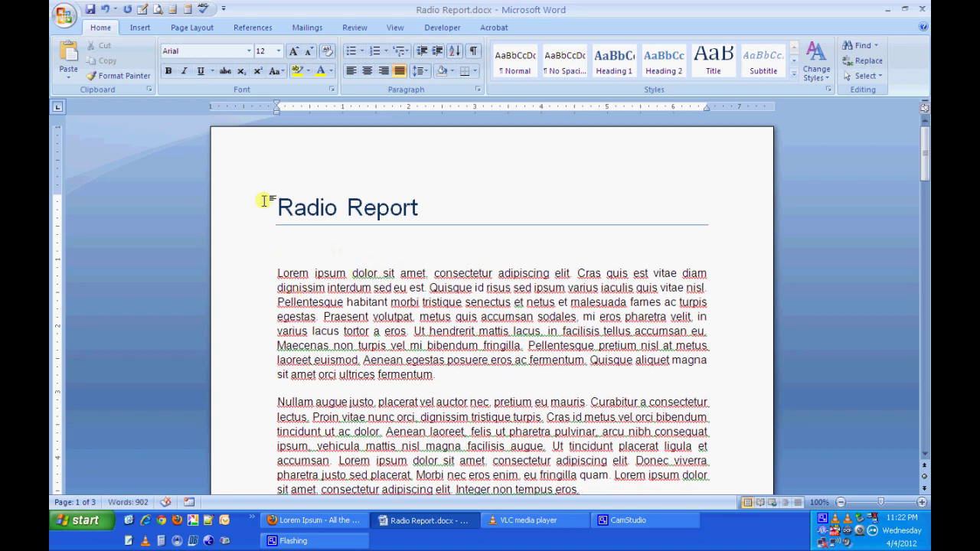
Step: In Insert Picture, browse to D:\Digital Camera\2012-04-05 Using Microsoft Word in Details view
{"action": "left_click", "coordinate": [140, 28]}
{"action": "left_click", "coordinate": [199, 58]}
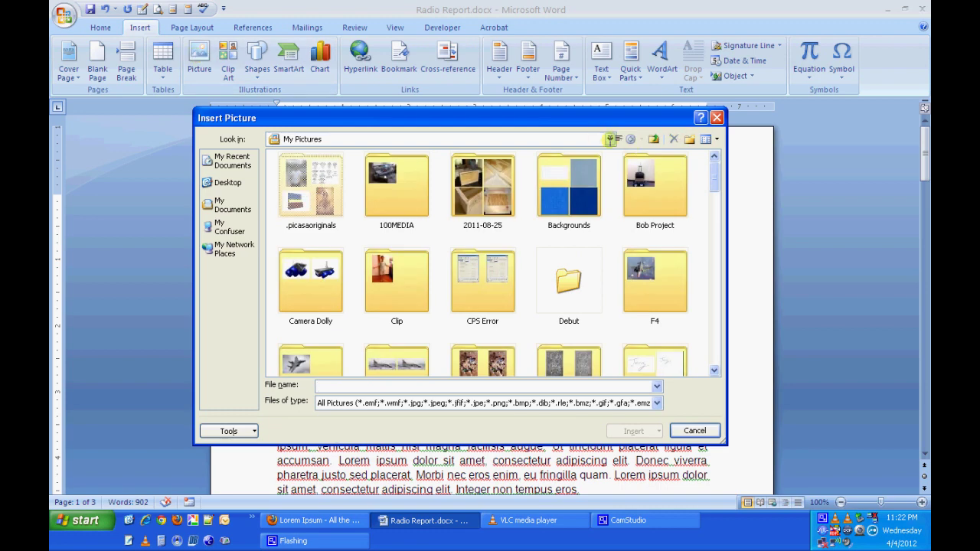
{"action": "left_click", "coordinate": [609, 138]}
{"action": "left_click", "coordinate": [362, 185]}
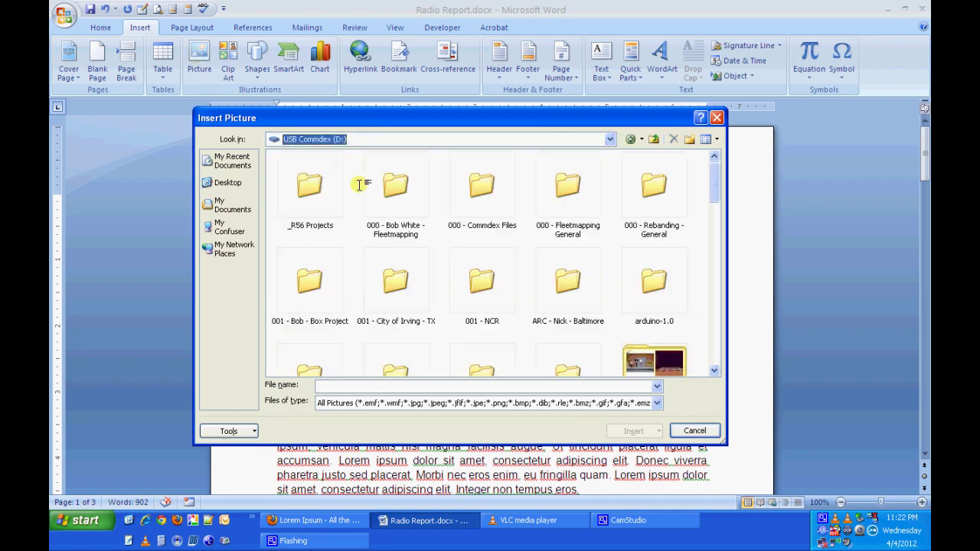
{"action": "left_click", "coordinate": [707, 139]}
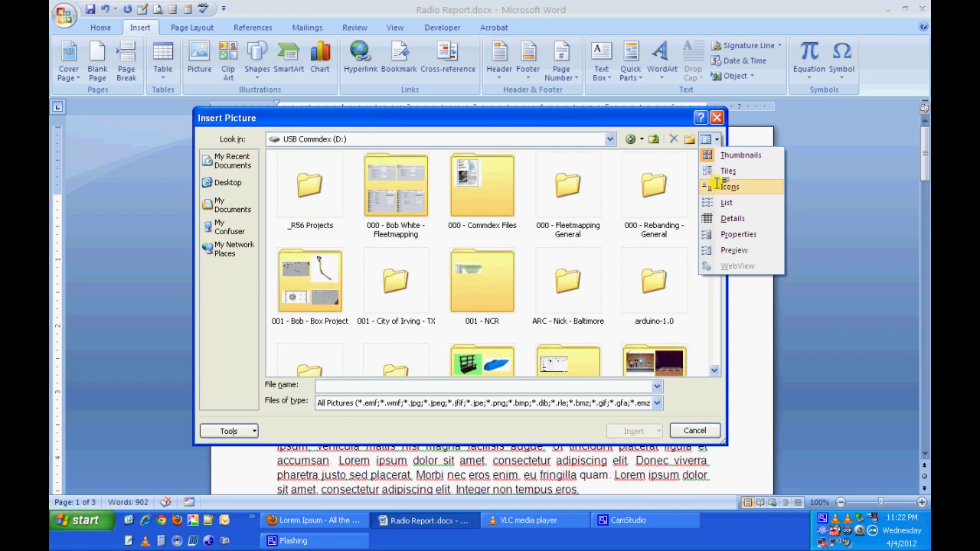
{"action": "left_click", "coordinate": [732, 220]}
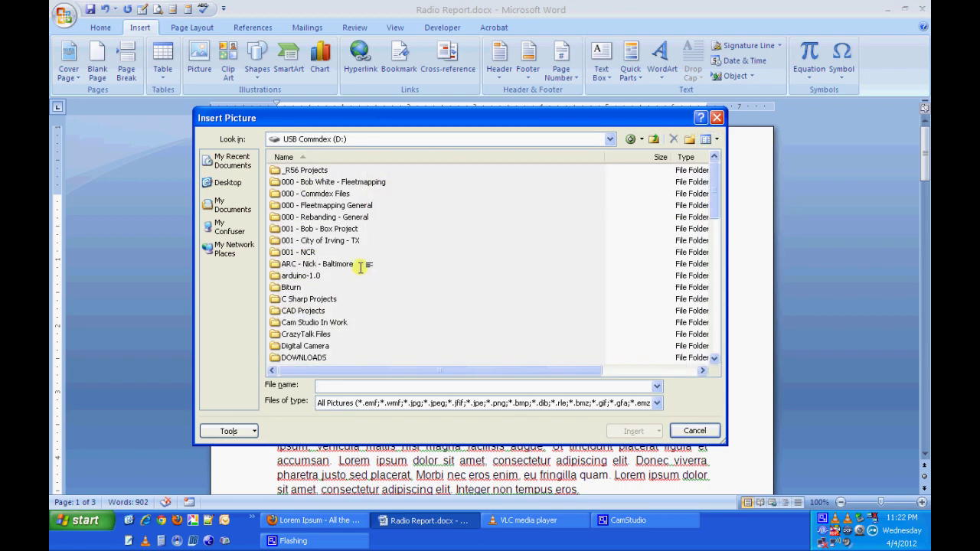
{"action": "double_click", "coordinate": [305, 345]}
{"action": "scroll", "coordinate": [401, 290], "scroll_direction": "down", "scroll_amount": 5}
{"action": "scroll", "coordinate": [401, 289], "scroll_direction": "down", "scroll_amount": 5}
{"action": "scroll", "coordinate": [401, 289], "scroll_direction": "down", "scroll_amount": 5}
{"action": "scroll", "coordinate": [401, 290], "scroll_direction": "down", "scroll_amount": 5}
{"action": "scroll", "coordinate": [401, 286], "scroll_direction": "up", "scroll_amount": 1}
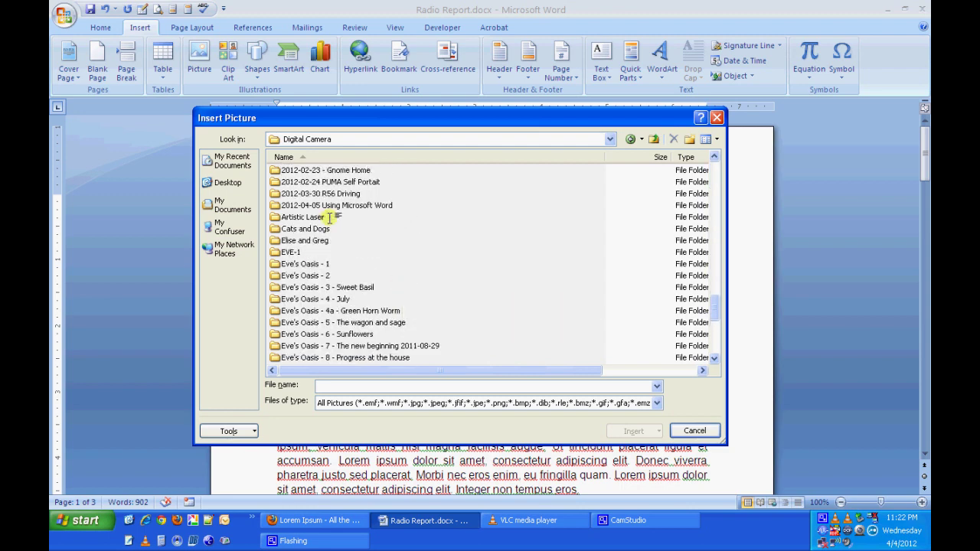
{"action": "double_click", "coordinate": [357, 205]}
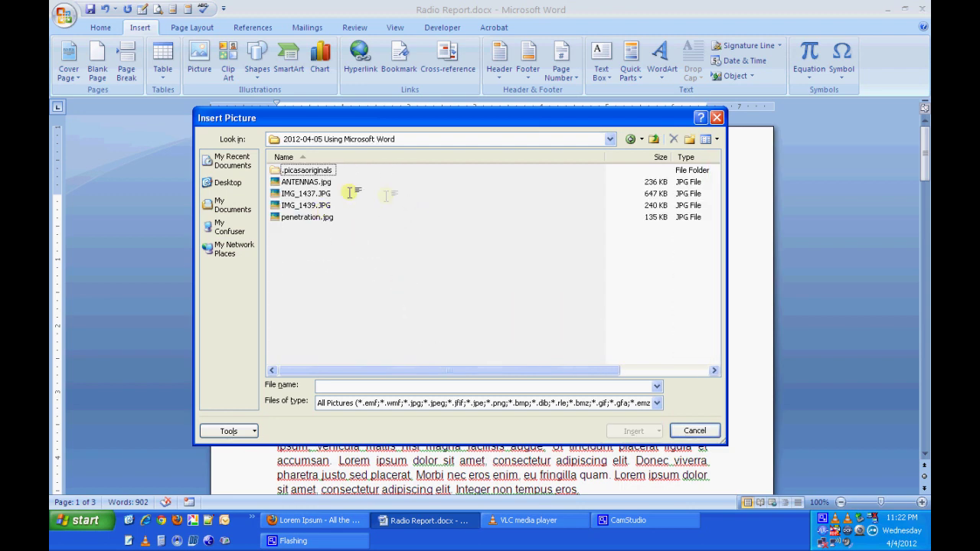
Step: Switch to thumbnails and insert penetration.jpg below the title
{"action": "left_click", "coordinate": [714, 136]}
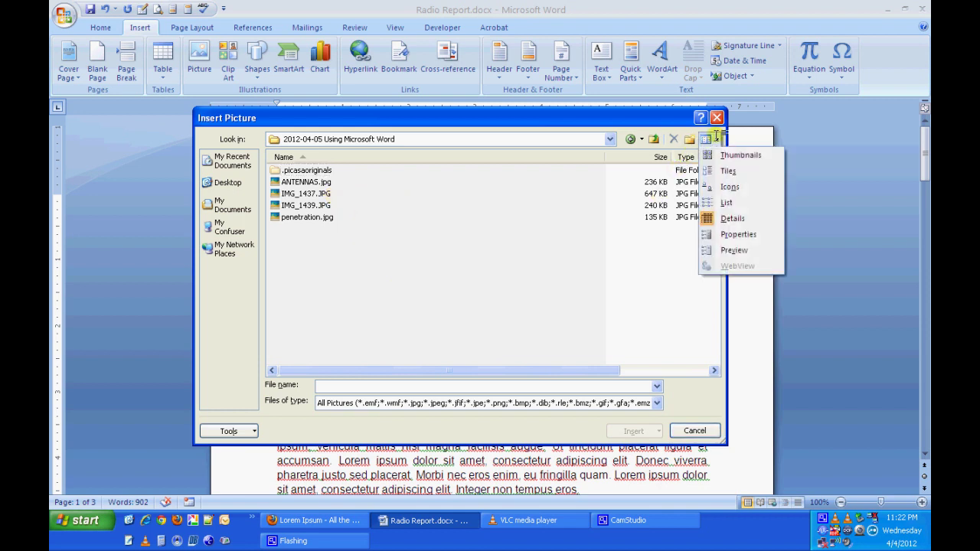
{"action": "left_click", "coordinate": [723, 154]}
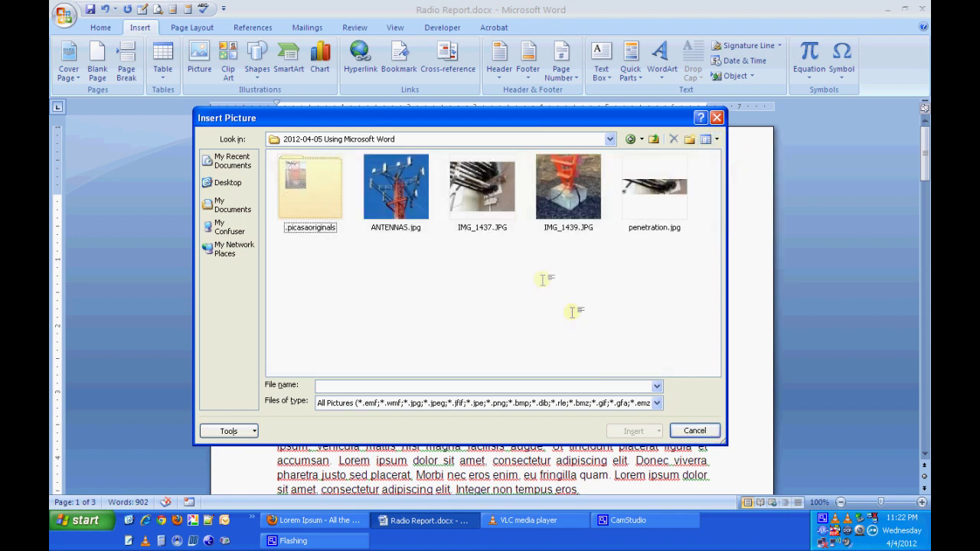
{"action": "left_click", "coordinate": [482, 187]}
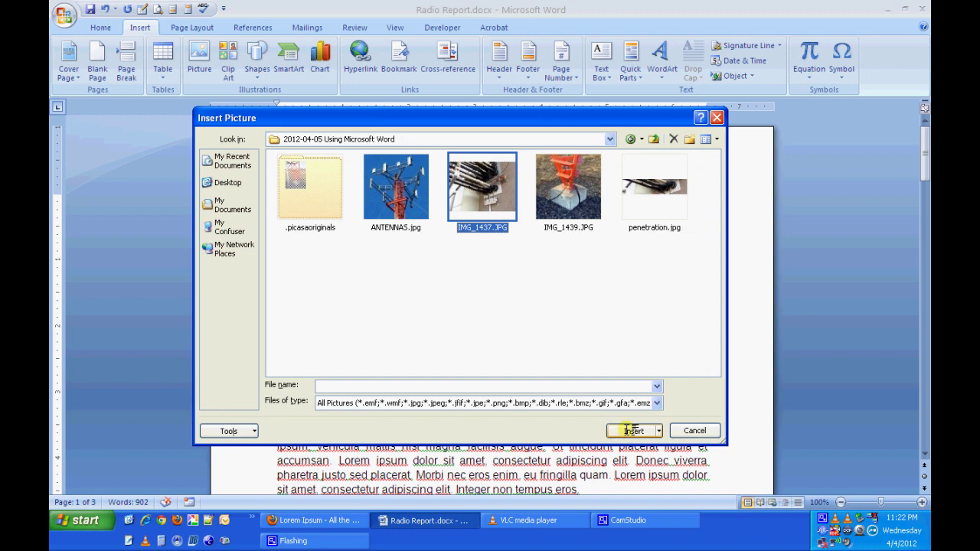
{"action": "left_click", "coordinate": [626, 430]}
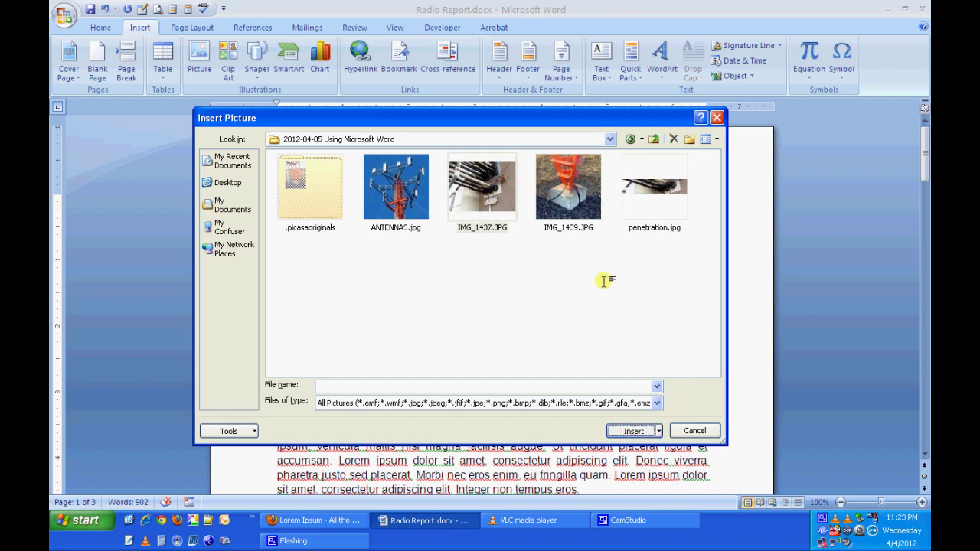
{"action": "left_click", "coordinate": [673, 190]}
{"action": "left_click", "coordinate": [632, 430]}
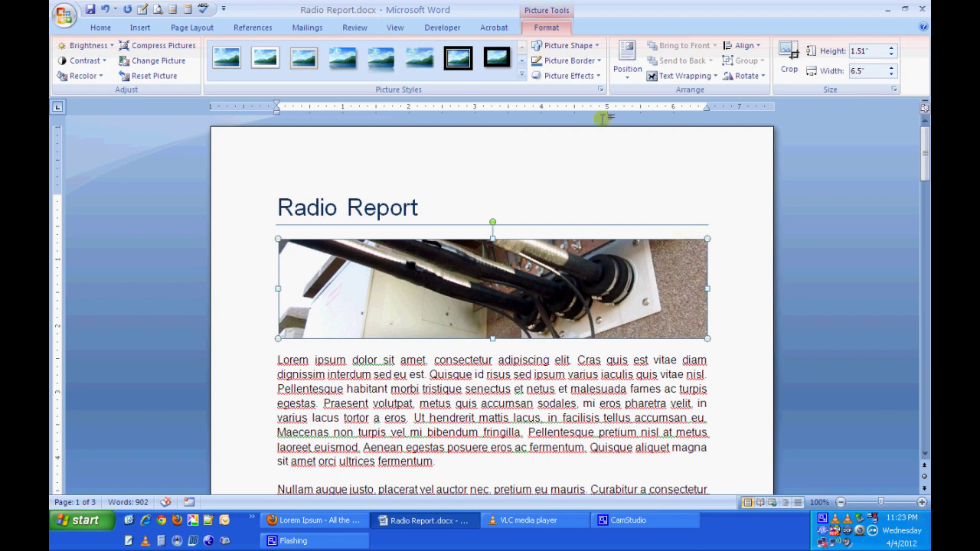
Step: Set the cable-strip photo's border weight to 1½ pt and deselect it to check the frame
{"action": "left_click", "coordinate": [588, 61]}
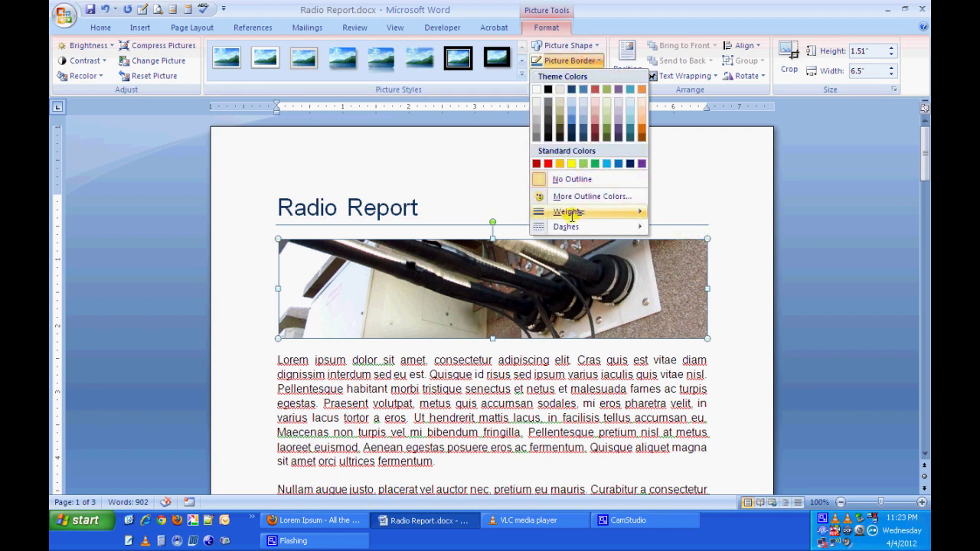
{"action": "mouse_move", "coordinate": [567, 211]}
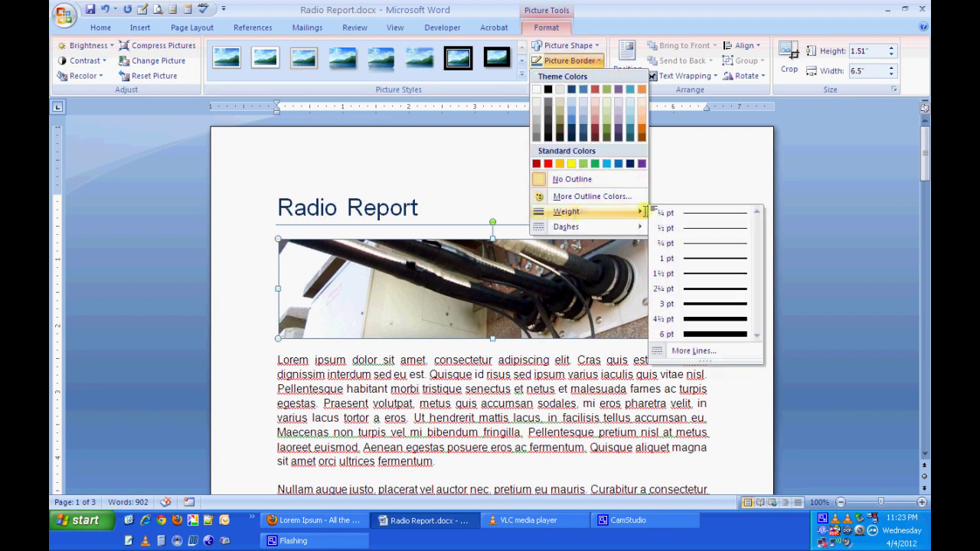
{"action": "left_click", "coordinate": [704, 274]}
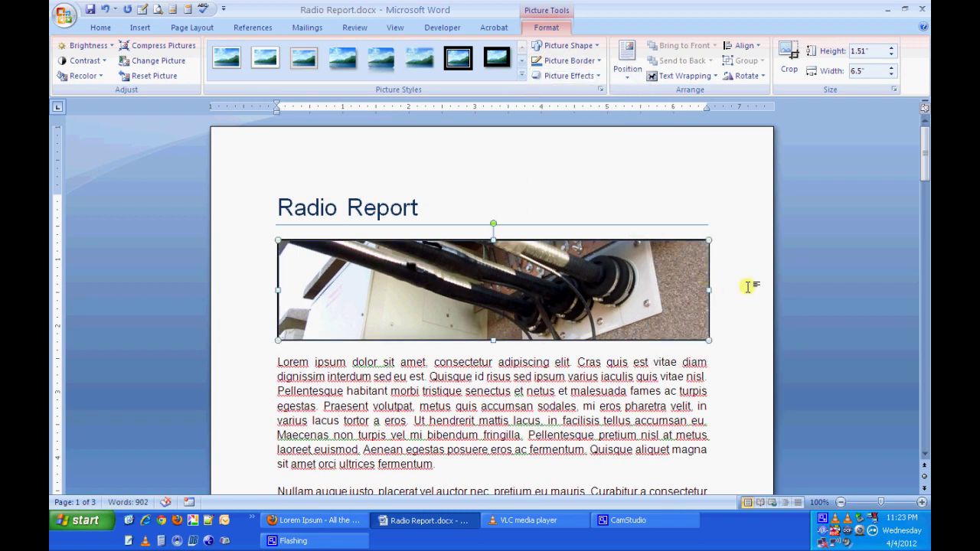
{"action": "left_click", "coordinate": [735, 286]}
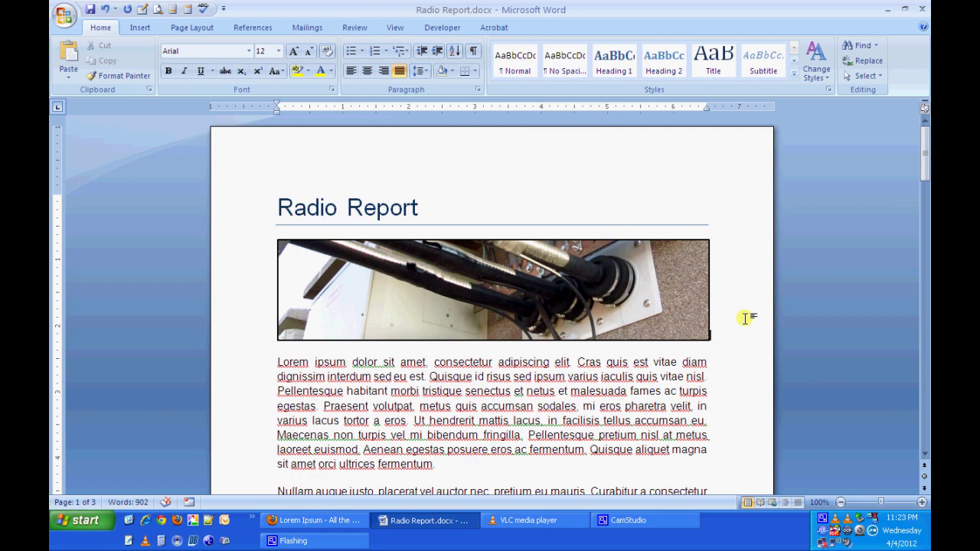
{"action": "scroll", "coordinate": [745, 318], "scroll_direction": "down", "scroll_amount": 1}
{"action": "scroll", "coordinate": [744, 318], "scroll_direction": "down", "scroll_amount": 1}
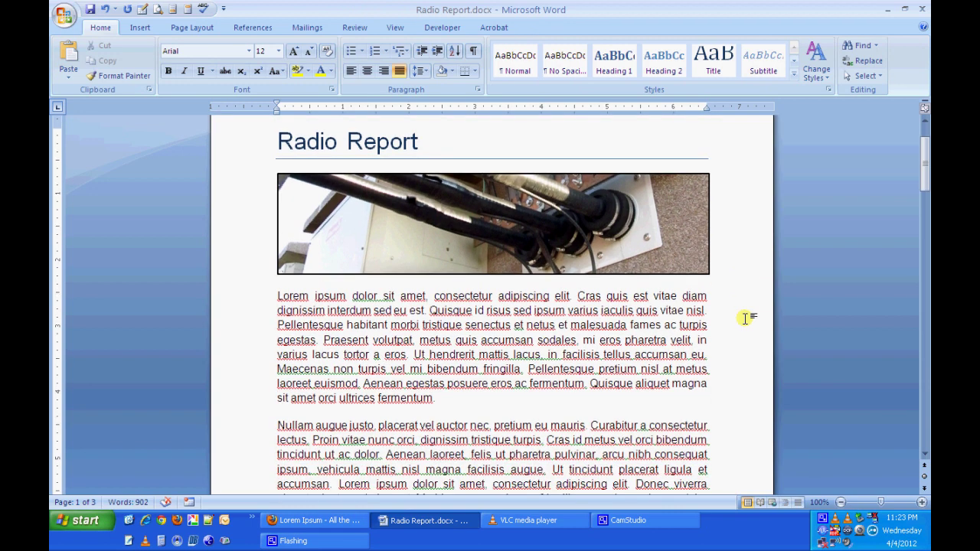
{"action": "scroll", "coordinate": [745, 318], "scroll_direction": "down", "scroll_amount": 1}
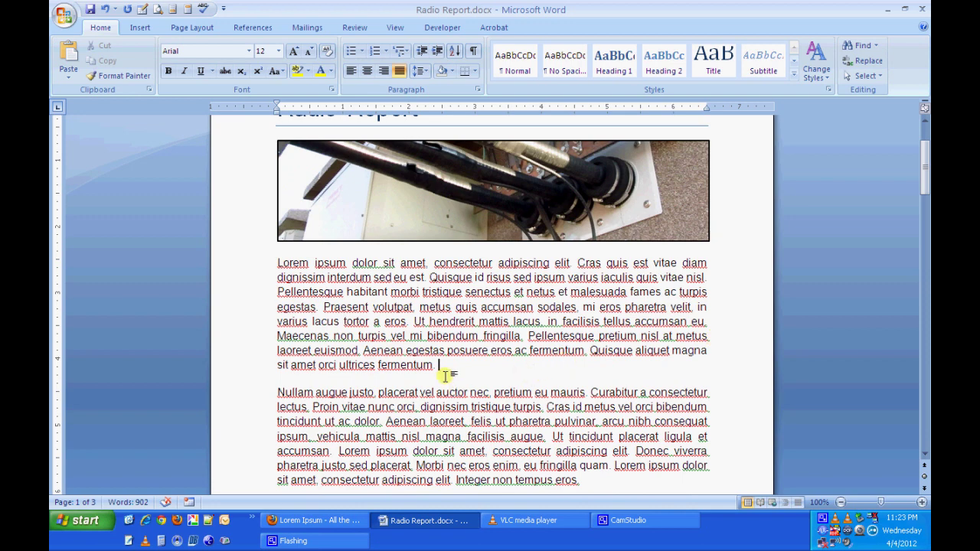
Step: Insert ANTENNAS.jpg on a new line after the first body paragraph, at the top of page 2
{"action": "double_click", "coordinate": [464, 374]}
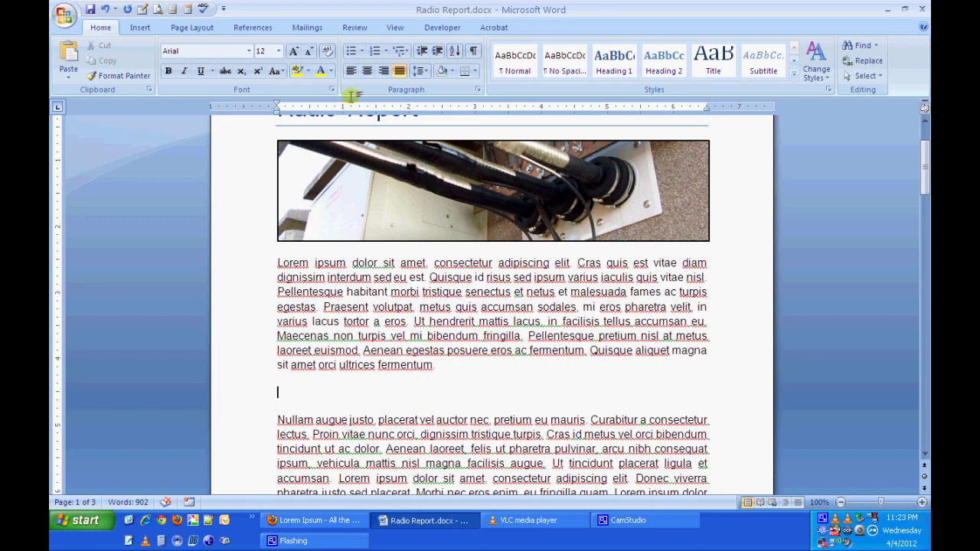
{"action": "left_click", "coordinate": [140, 27]}
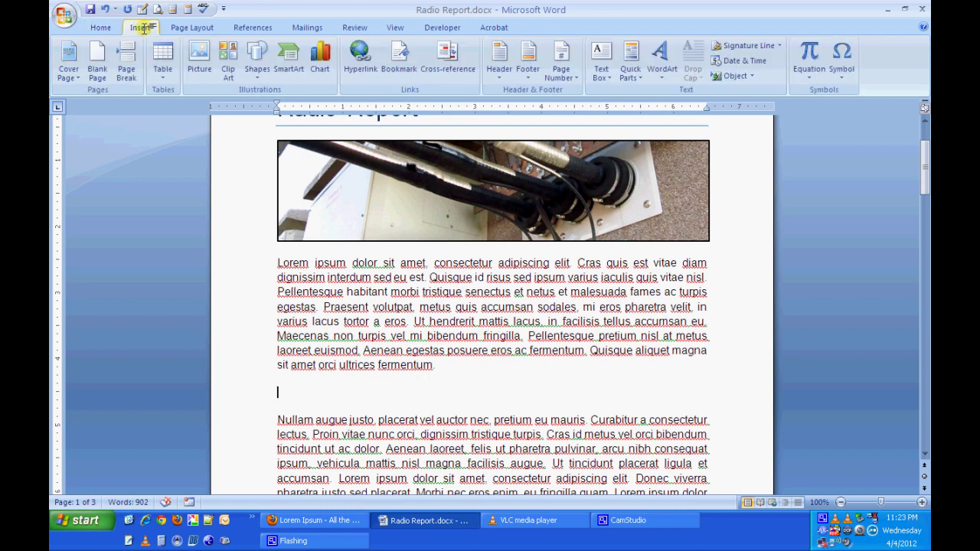
{"action": "left_click", "coordinate": [199, 60]}
{"action": "left_click", "coordinate": [396, 191]}
{"action": "left_click", "coordinate": [633, 430]}
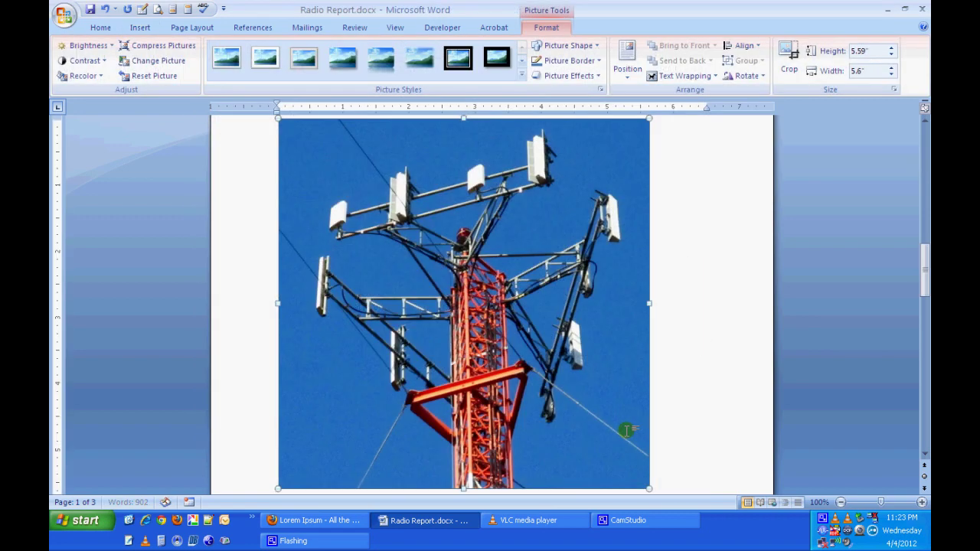
{"action": "scroll", "coordinate": [625, 429], "scroll_direction": "up", "scroll_amount": 10}
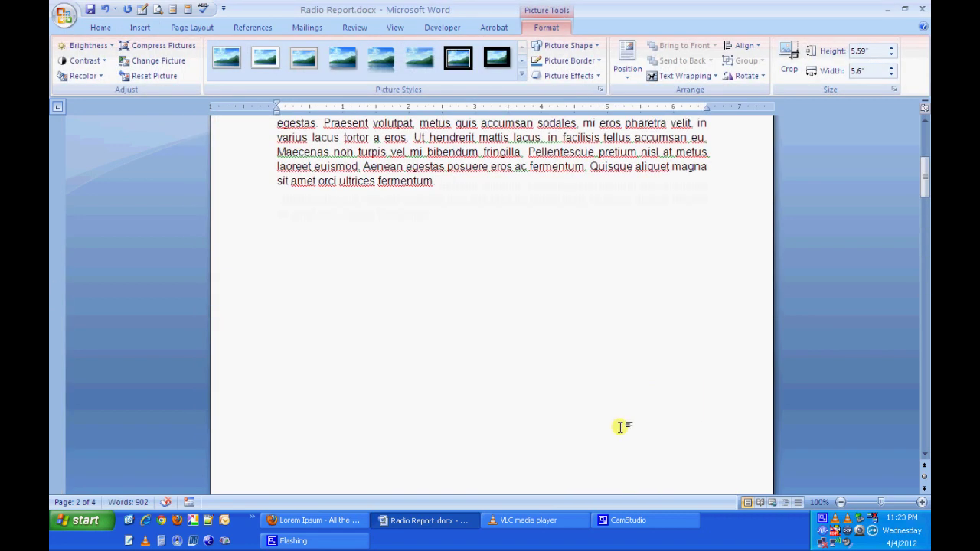
{"action": "scroll", "coordinate": [618, 427], "scroll_direction": "down", "scroll_amount": 3}
{"action": "scroll", "coordinate": [618, 427], "scroll_direction": "down", "scroll_amount": 3}
{"action": "scroll", "coordinate": [618, 427], "scroll_direction": "down", "scroll_amount": 2}
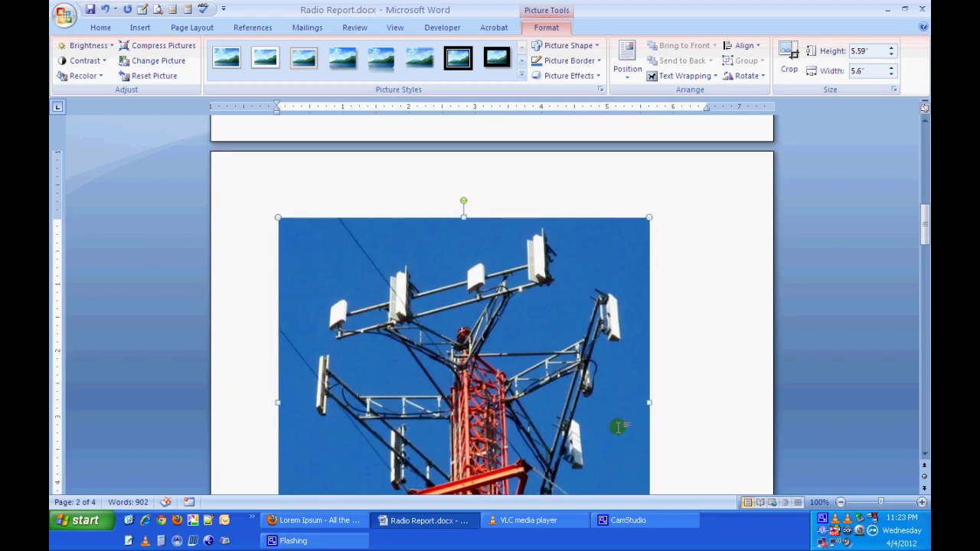
{"action": "scroll", "coordinate": [618, 427], "scroll_direction": "down", "scroll_amount": 2}
{"action": "scroll", "coordinate": [619, 427], "scroll_direction": "up", "scroll_amount": 5}
{"action": "scroll", "coordinate": [618, 427], "scroll_direction": "down", "scroll_amount": 1}
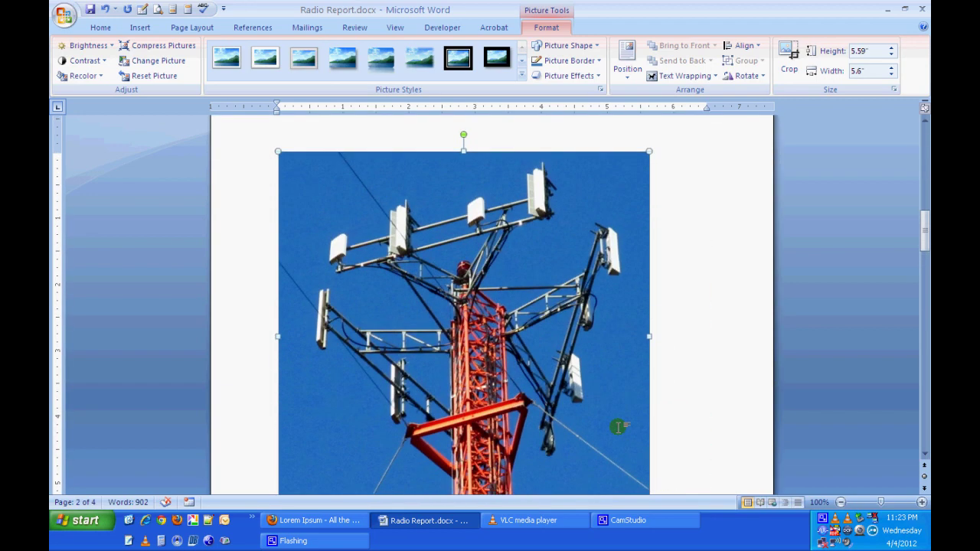
{"action": "scroll", "coordinate": [618, 427], "scroll_direction": "down", "scroll_amount": 1}
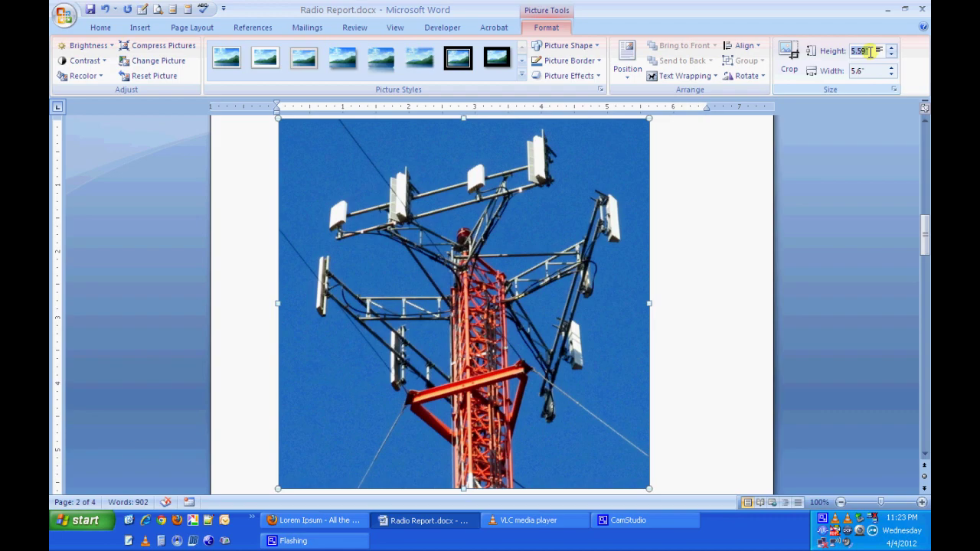
{"action": "left_click", "coordinate": [866, 50]}
{"action": "type", "text": "3"}
Step: Resize the tower photo to 3 inches high
{"action": "key", "text": "Return"}
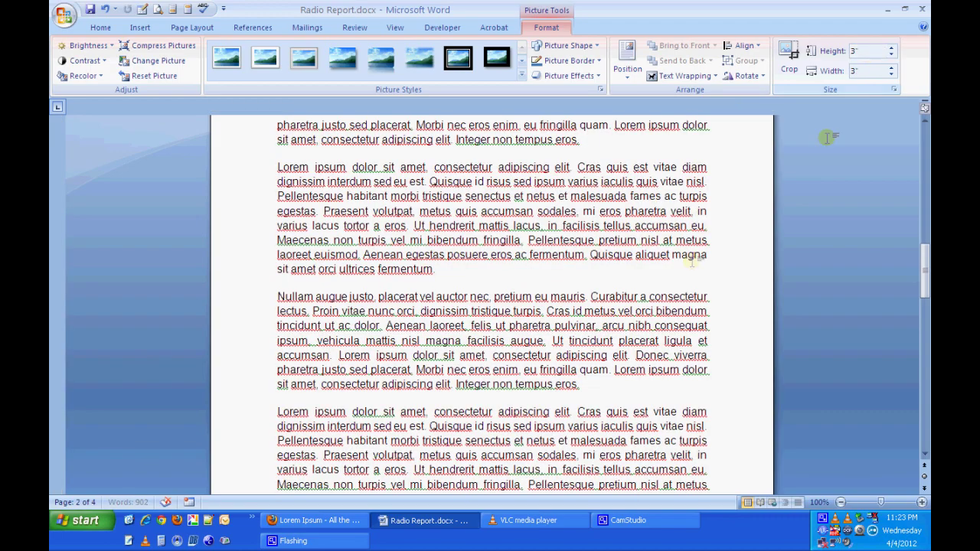
{"action": "scroll", "coordinate": [676, 267], "scroll_direction": "up", "scroll_amount": 5}
{"action": "scroll", "coordinate": [665, 279], "scroll_direction": "up", "scroll_amount": 6}
{"action": "scroll", "coordinate": [665, 279], "scroll_direction": "up", "scroll_amount": 6}
{"action": "scroll", "coordinate": [665, 280], "scroll_direction": "down", "scroll_amount": 3}
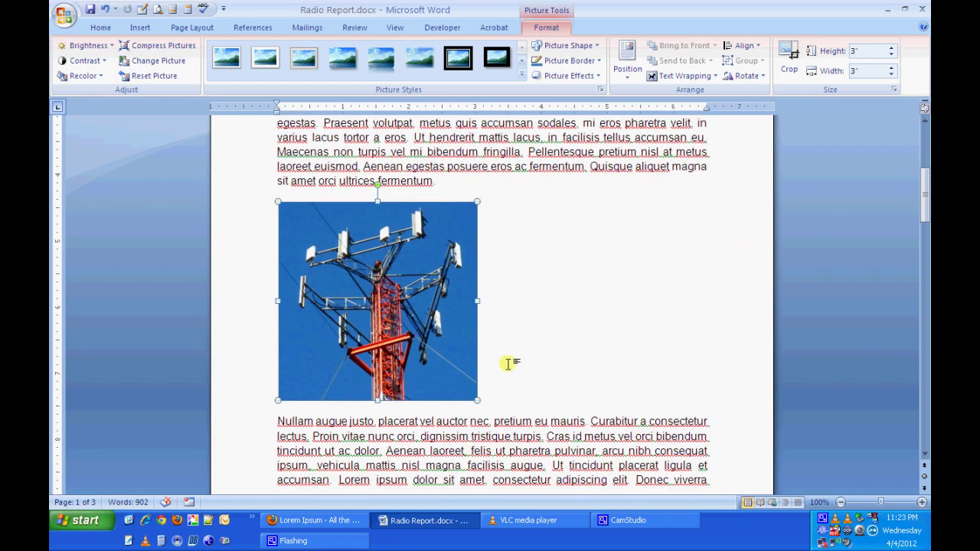
{"action": "scroll", "coordinate": [511, 362], "scroll_direction": "up", "scroll_amount": 2}
{"action": "scroll", "coordinate": [512, 361], "scroll_direction": "up", "scroll_amount": 2}
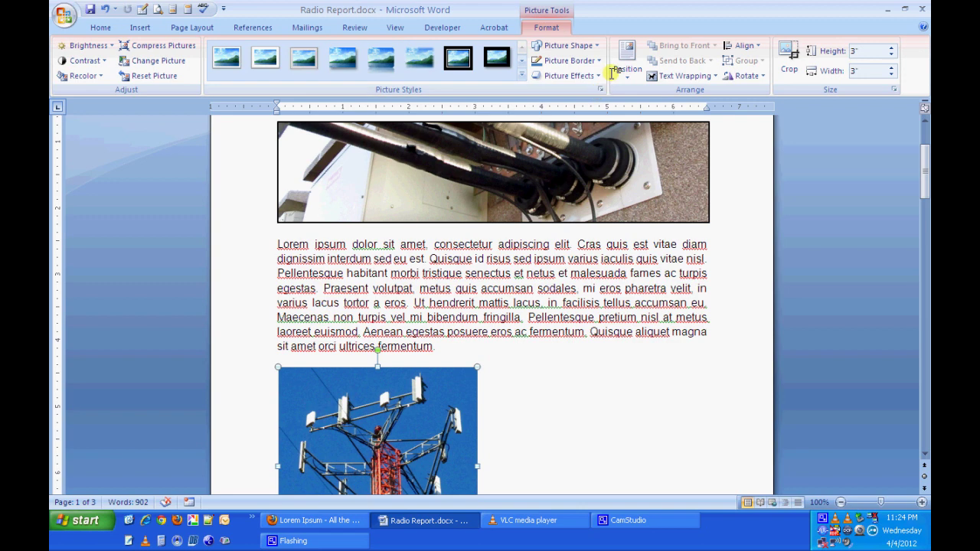
Step: Copy the wide cable photo's border onto the tower photo with Format Painter
{"action": "left_click", "coordinate": [102, 25]}
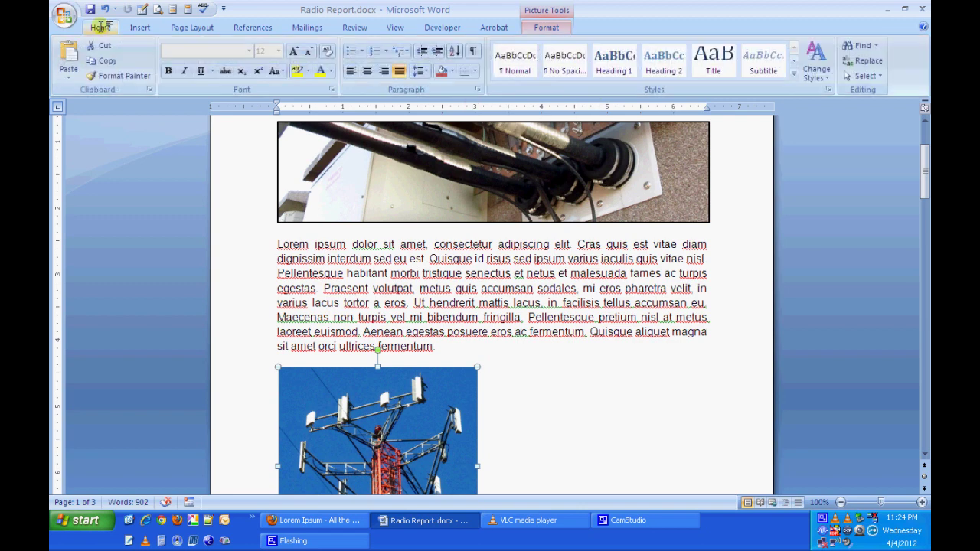
{"action": "left_click", "coordinate": [347, 174]}
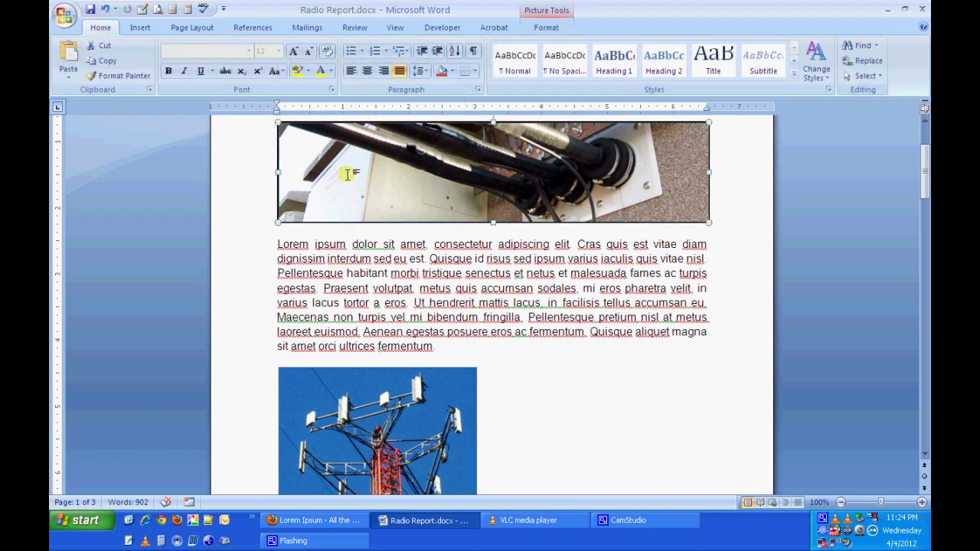
{"action": "left_click", "coordinate": [118, 76]}
{"action": "left_click", "coordinate": [357, 407]}
{"action": "scroll", "coordinate": [535, 406], "scroll_direction": "down", "scroll_amount": 3}
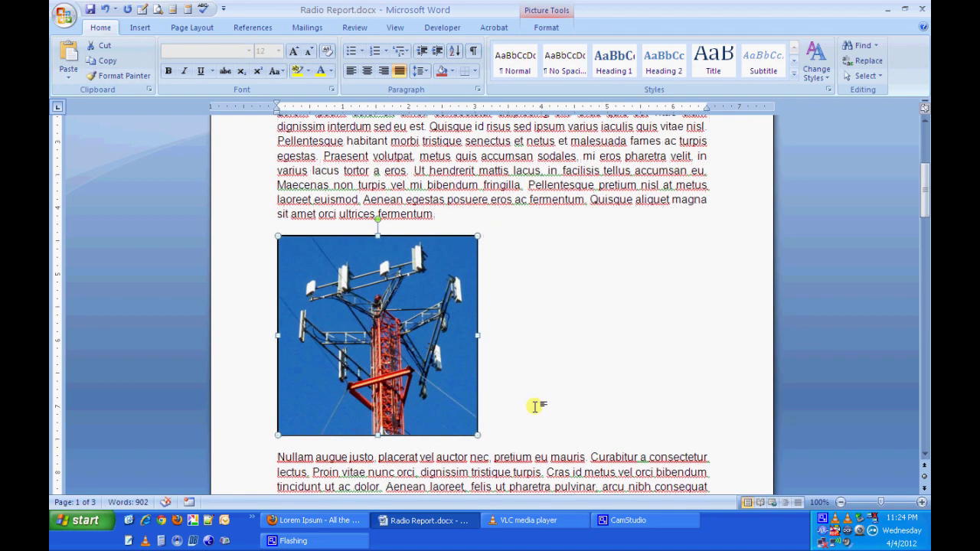
{"action": "left_click", "coordinate": [594, 417]}
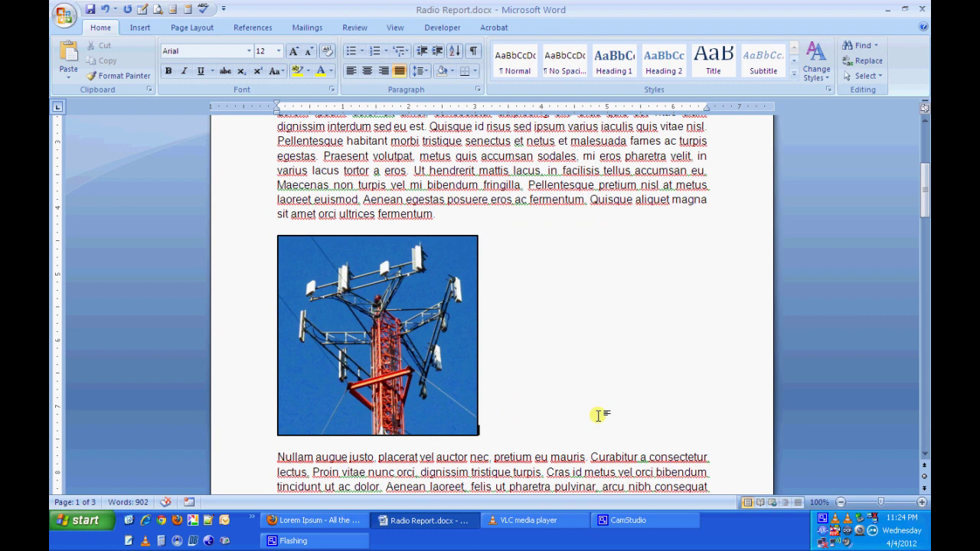
Step: Add a 'Top of Tower' caption under the tower photo and centre both photo and caption
{"action": "key", "text": "Return"}
{"action": "type", "text": "Top of Tower"}
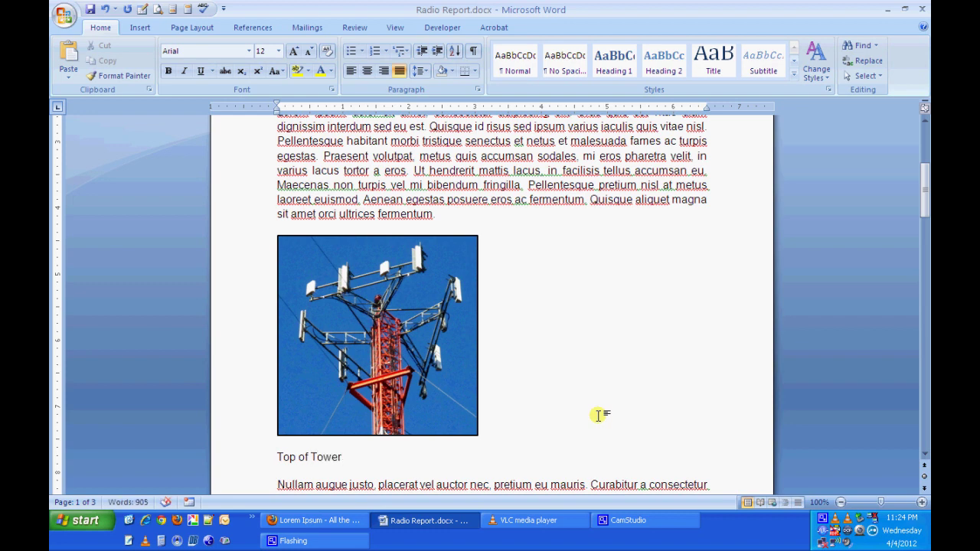
{"action": "scroll", "coordinate": [677, 392], "scroll_direction": "down", "scroll_amount": 1}
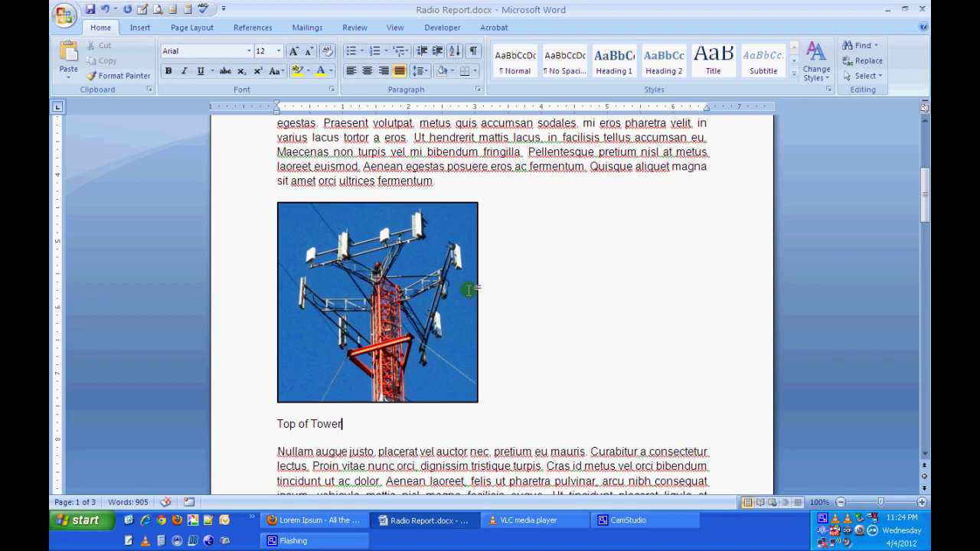
{"action": "left_click", "coordinate": [417, 270]}
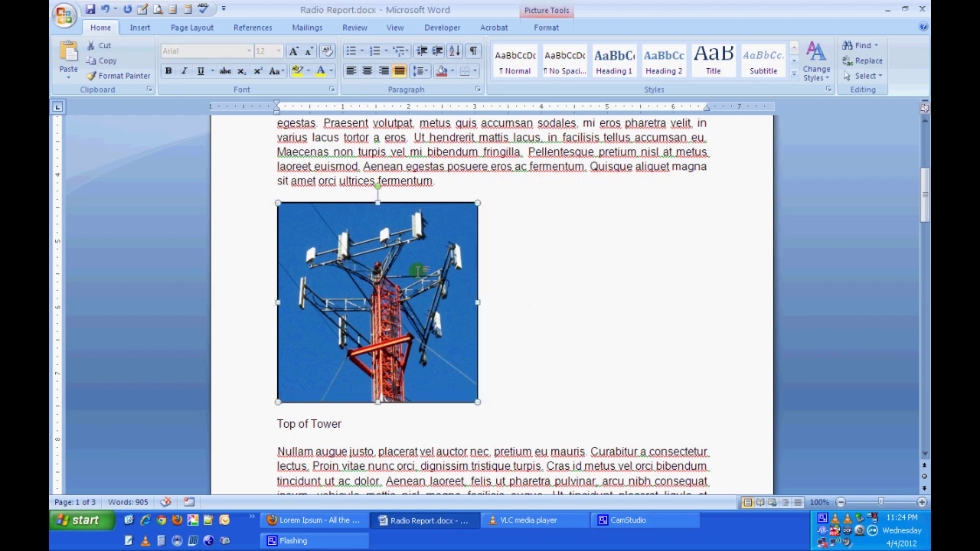
{"action": "left_click", "coordinate": [367, 71]}
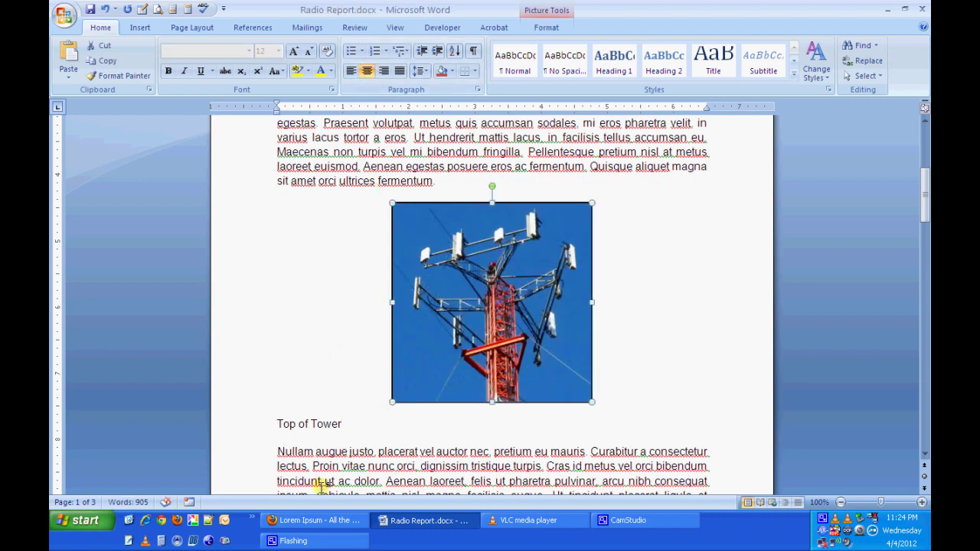
{"action": "left_click", "coordinate": [315, 424]}
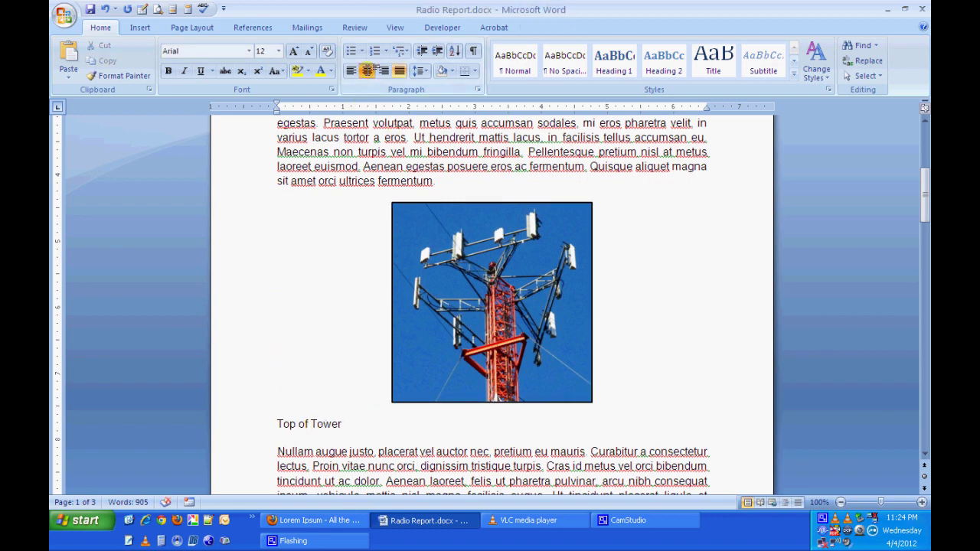
{"action": "left_click", "coordinate": [367, 70]}
{"action": "left_click_drag", "start_coordinate": [528, 426], "coordinate": [456, 423]}
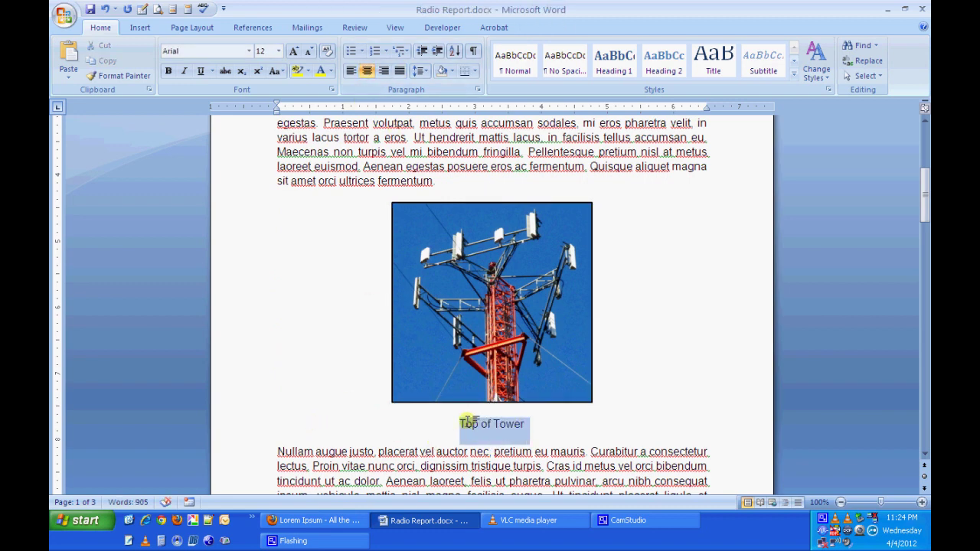
Step: Make the Top of Tower caption bold, 10 pt Calibri
{"action": "left_click", "coordinate": [168, 70]}
{"action": "left_click", "coordinate": [277, 51]}
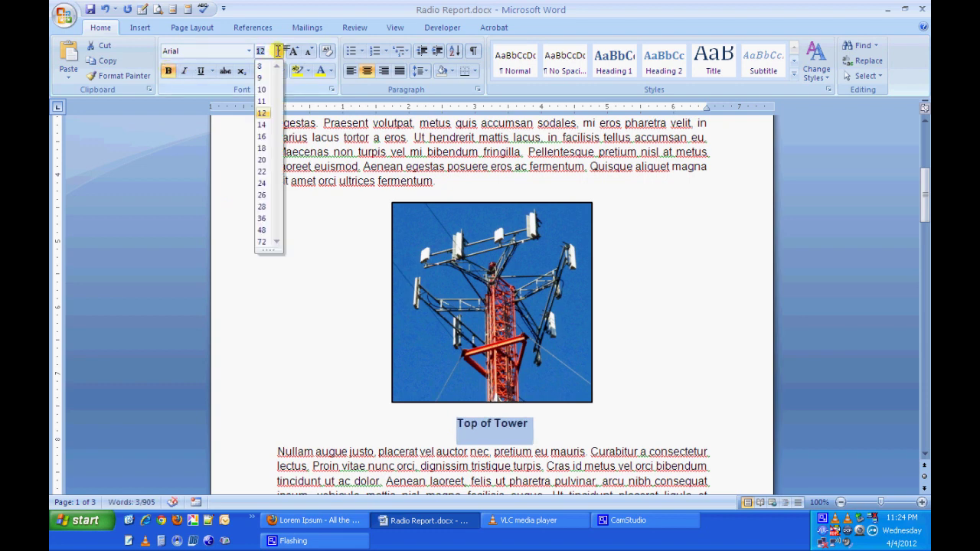
{"action": "left_click", "coordinate": [262, 87]}
{"action": "left_click", "coordinate": [249, 51]}
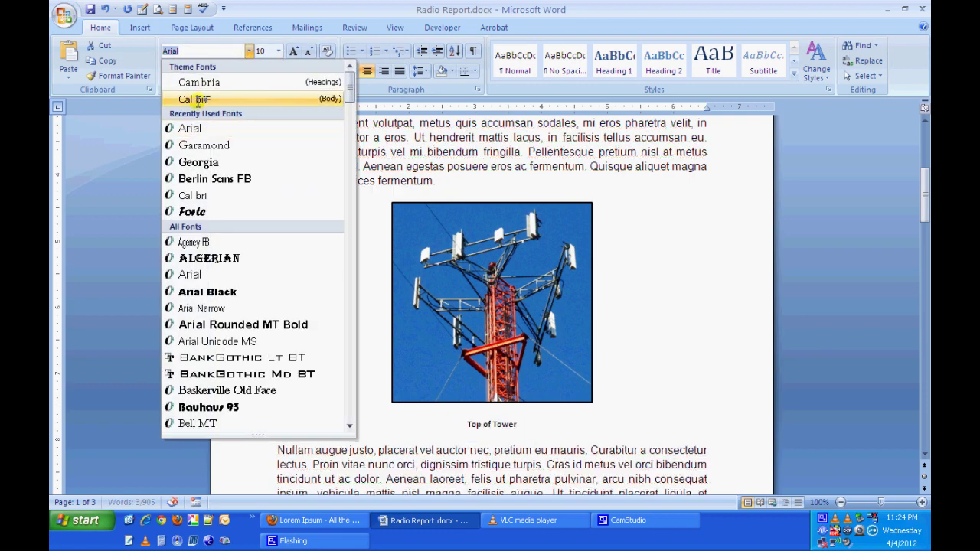
{"action": "left_click", "coordinate": [193, 97]}
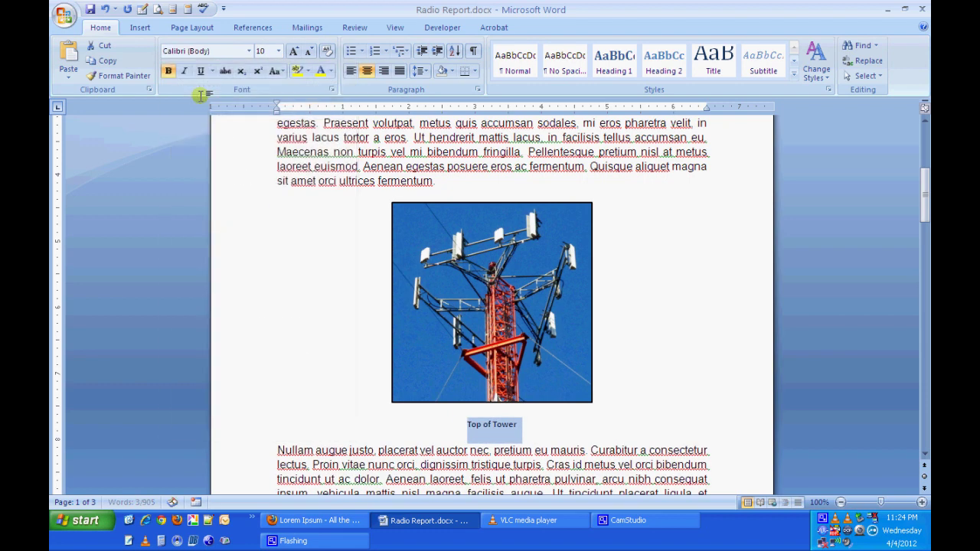
{"action": "left_click", "coordinate": [548, 422]}
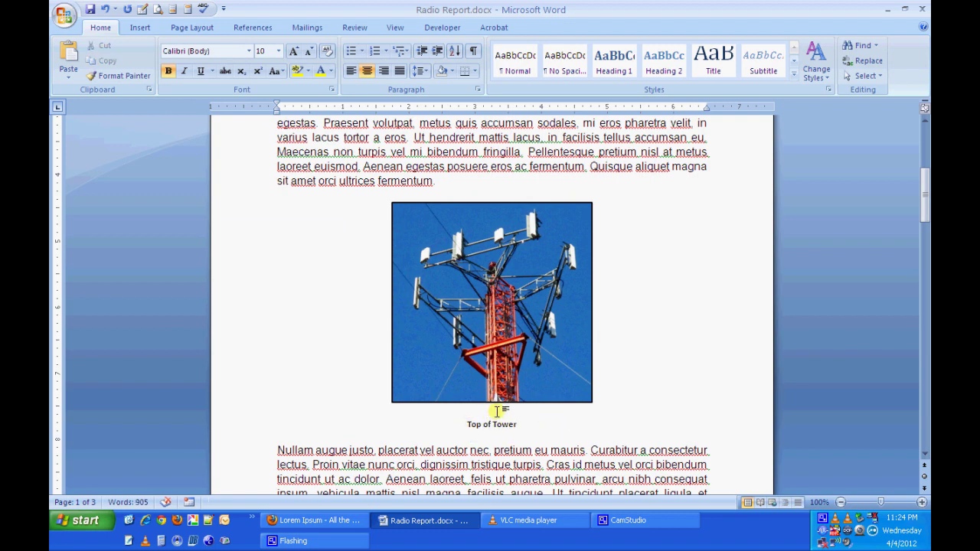
Step: Remove the space after the tower photo and before its caption
{"action": "left_click", "coordinate": [492, 303]}
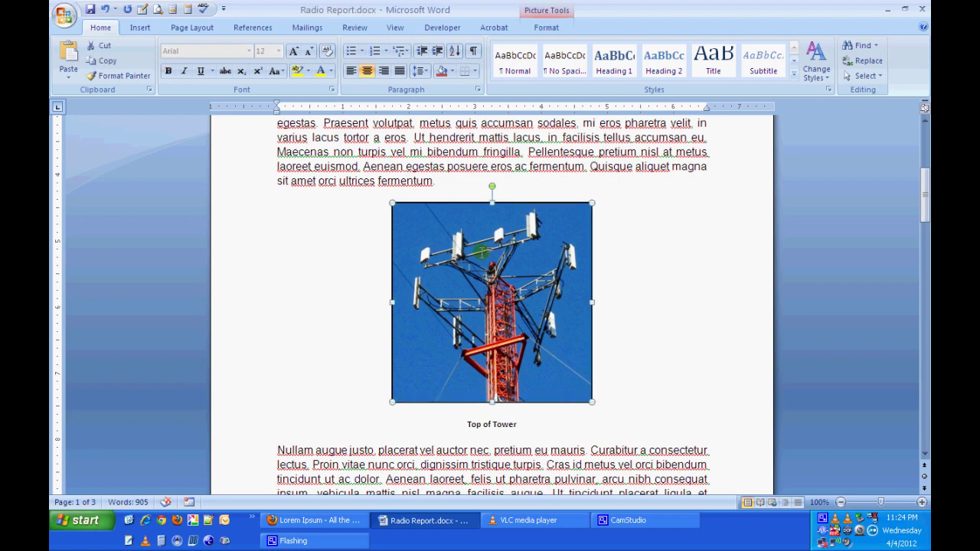
{"action": "left_click", "coordinate": [426, 71]}
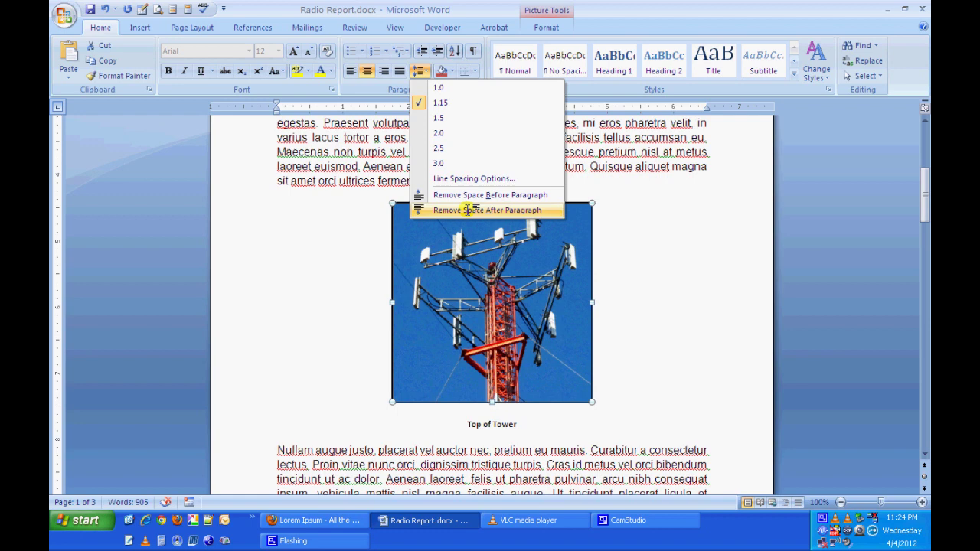
{"action": "left_click", "coordinate": [467, 210]}
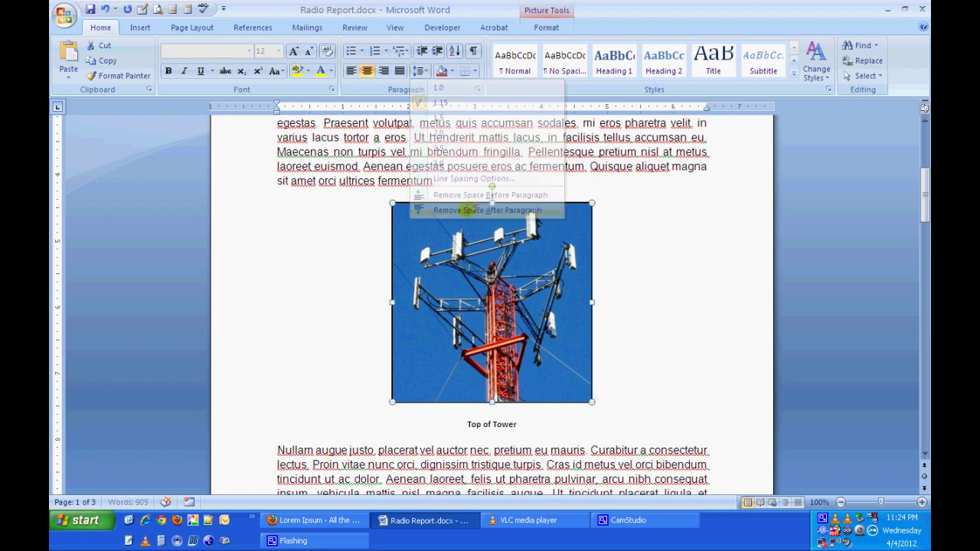
{"action": "left_click", "coordinate": [495, 424]}
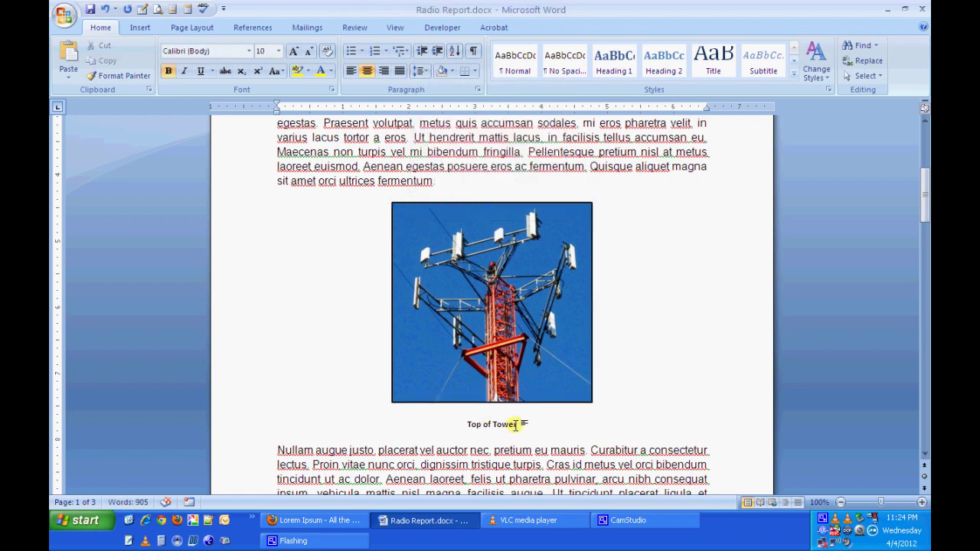
{"action": "left_click", "coordinate": [421, 70]}
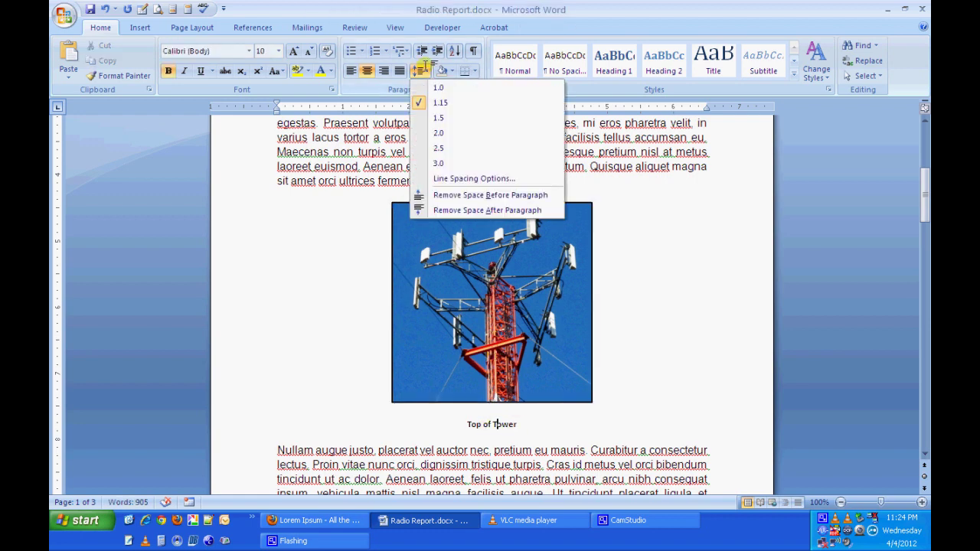
{"action": "left_click", "coordinate": [467, 195]}
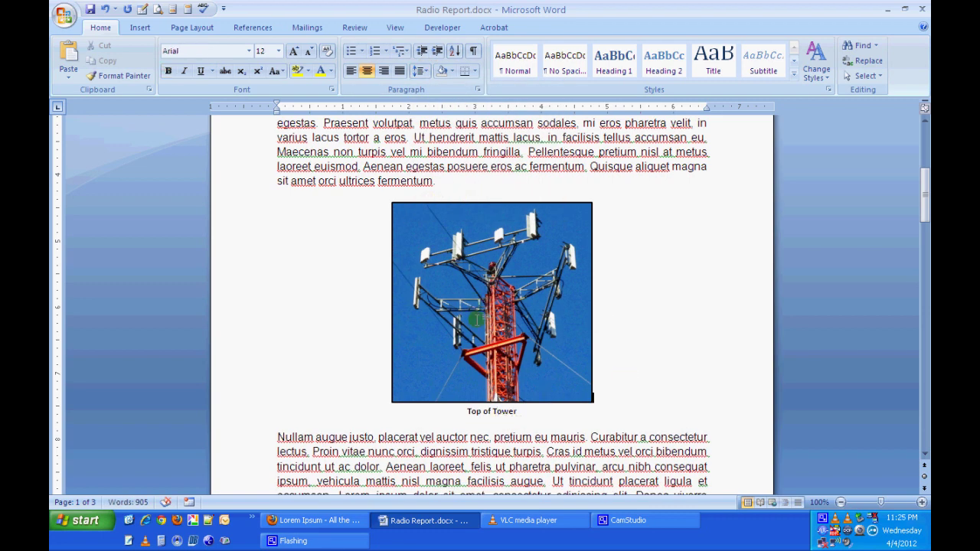
Step: Save Radio Report.docx and place the caret at the start of a page 2 paragraph
{"action": "left_click", "coordinate": [89, 9]}
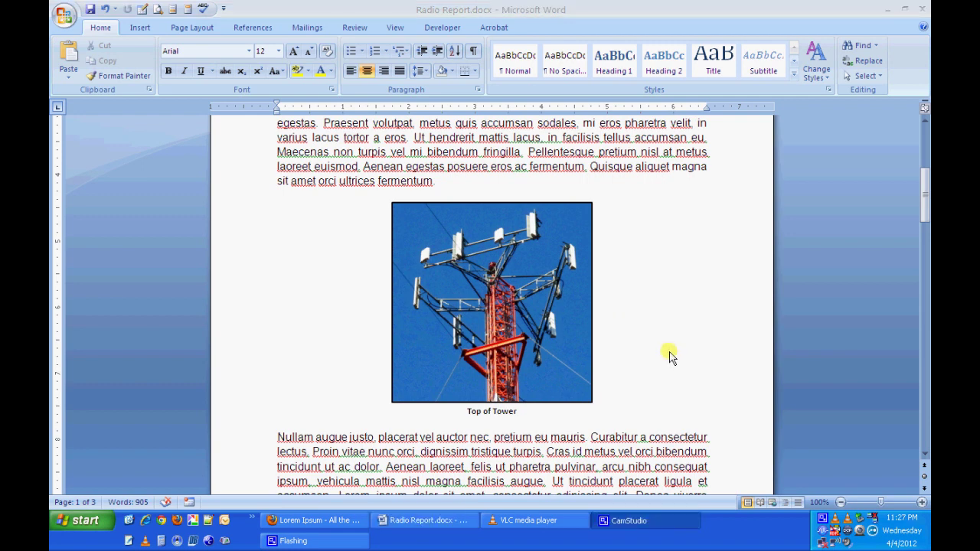
{"action": "left_click_drag", "start_coordinate": [924, 206], "coordinate": [920, 268]}
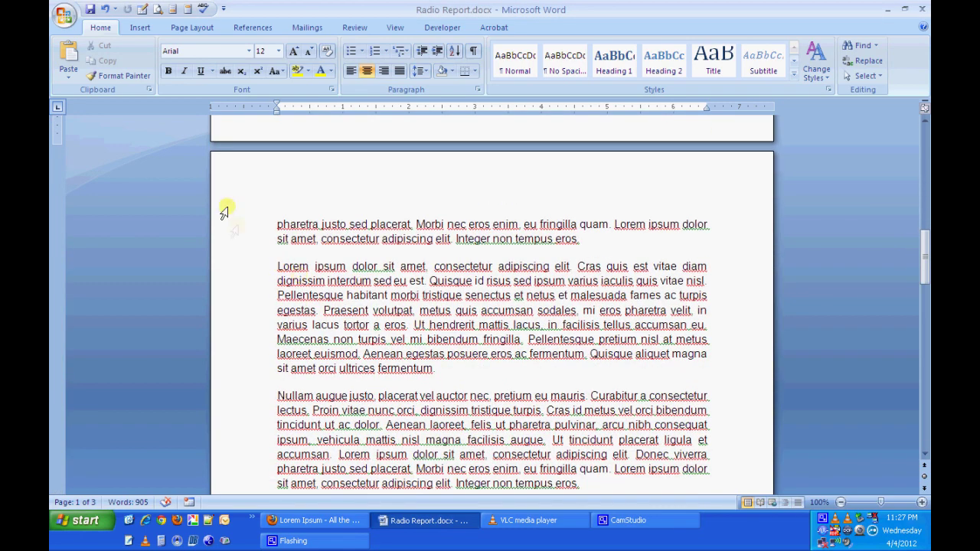
{"action": "left_click", "coordinate": [277, 266]}
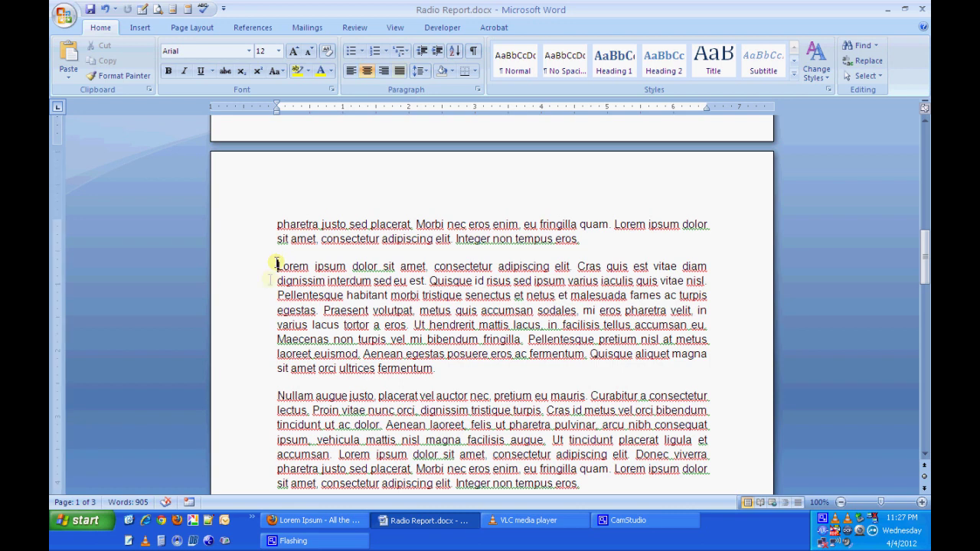
Step: Insert the full IMG_1437.JPG photo between the page 2 body paragraphs
{"action": "left_click", "coordinate": [138, 27]}
{"action": "left_click", "coordinate": [199, 60]}
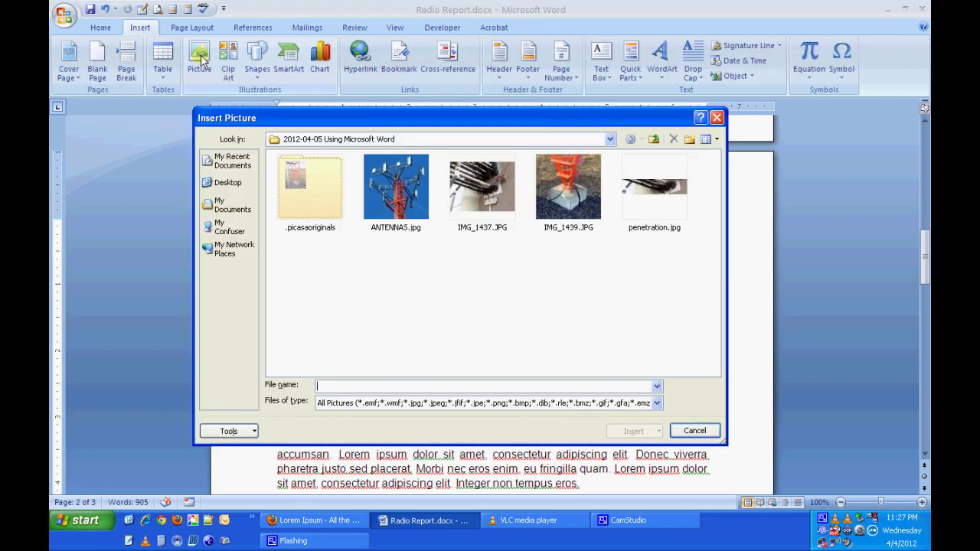
{"action": "left_click", "coordinate": [483, 184]}
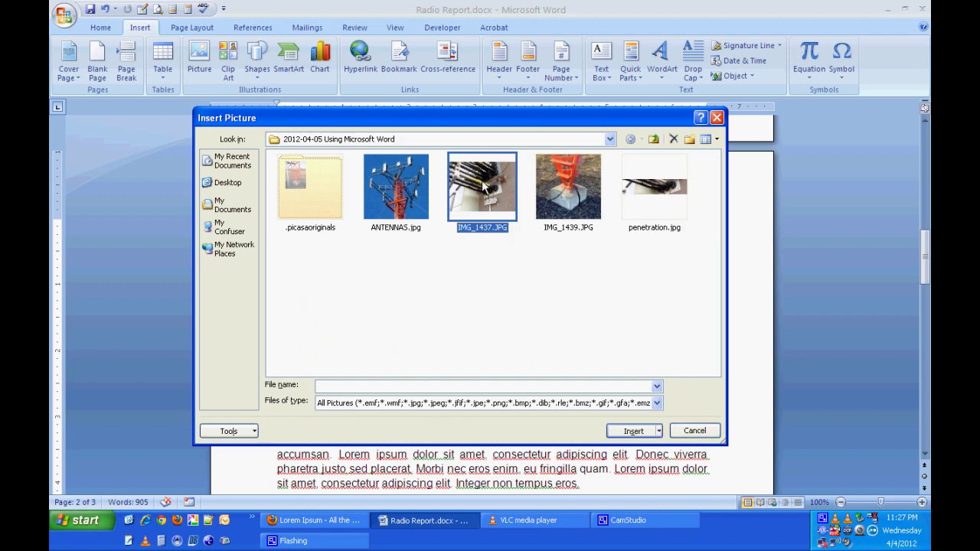
{"action": "left_click", "coordinate": [635, 431]}
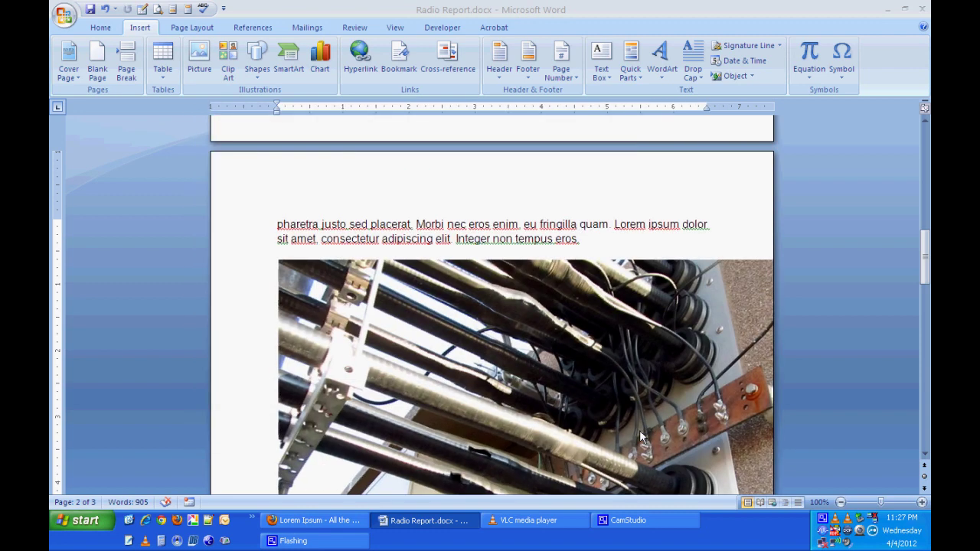
{"action": "scroll", "coordinate": [618, 376], "scroll_direction": "down", "scroll_amount": 2}
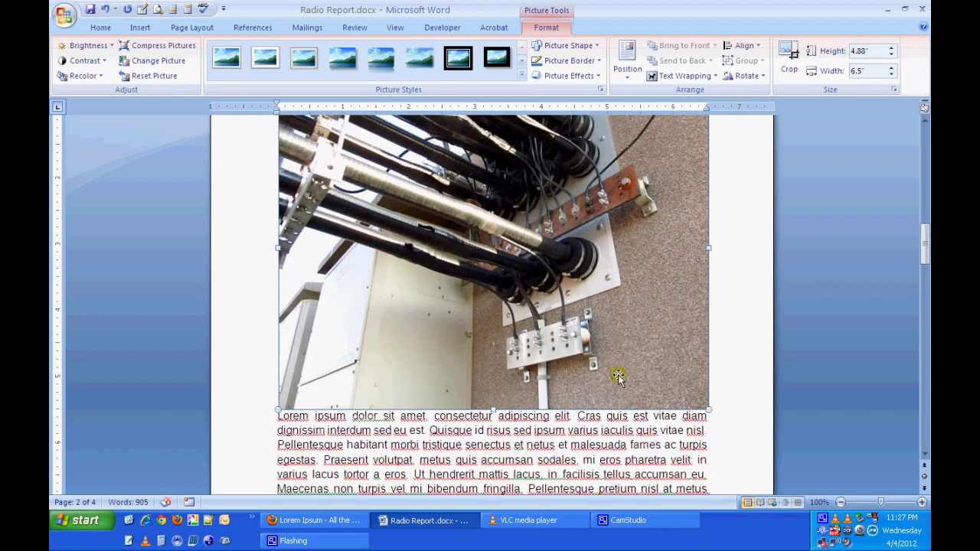
{"action": "scroll", "coordinate": [618, 377], "scroll_direction": "up", "scroll_amount": 2}
{"action": "scroll", "coordinate": [618, 377], "scroll_direction": "up", "scroll_amount": 4}
{"action": "scroll", "coordinate": [619, 376], "scroll_direction": "up", "scroll_amount": 2}
{"action": "scroll", "coordinate": [618, 377], "scroll_direction": "down", "scroll_amount": 2}
{"action": "scroll", "coordinate": [619, 377], "scroll_direction": "down", "scroll_amount": 3}
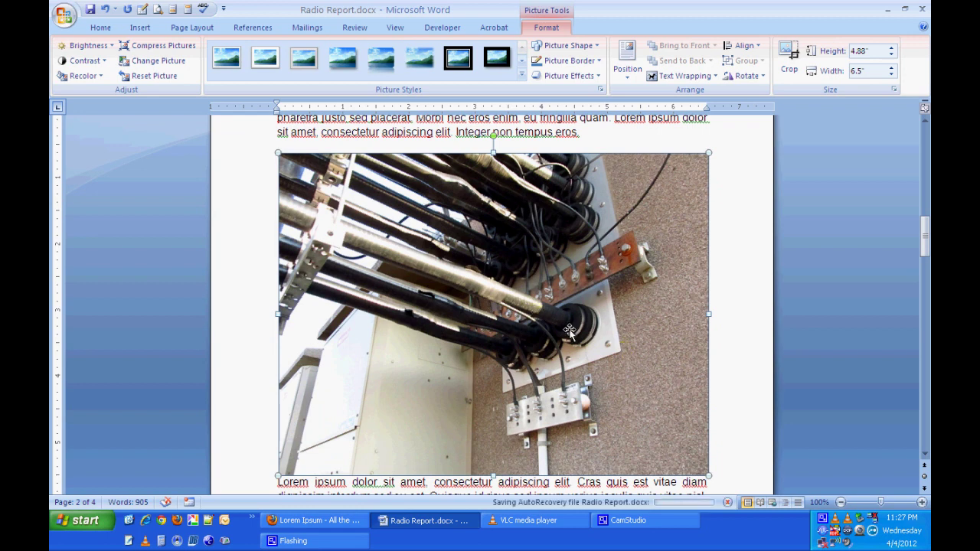
Step: Set the cable photo's width to 4 inches
{"action": "double_click", "coordinate": [866, 70]}
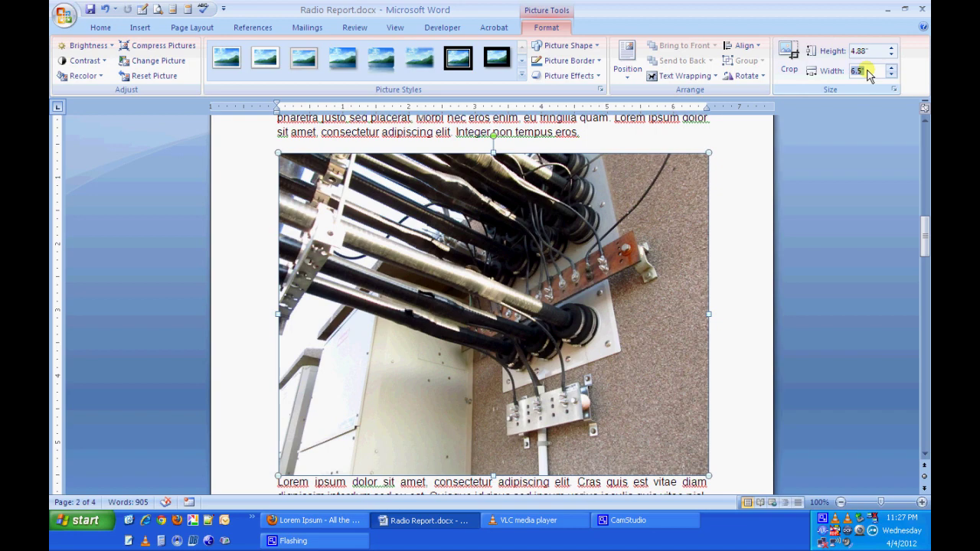
{"action": "type", "text": "4"}
{"action": "key", "text": "Return"}
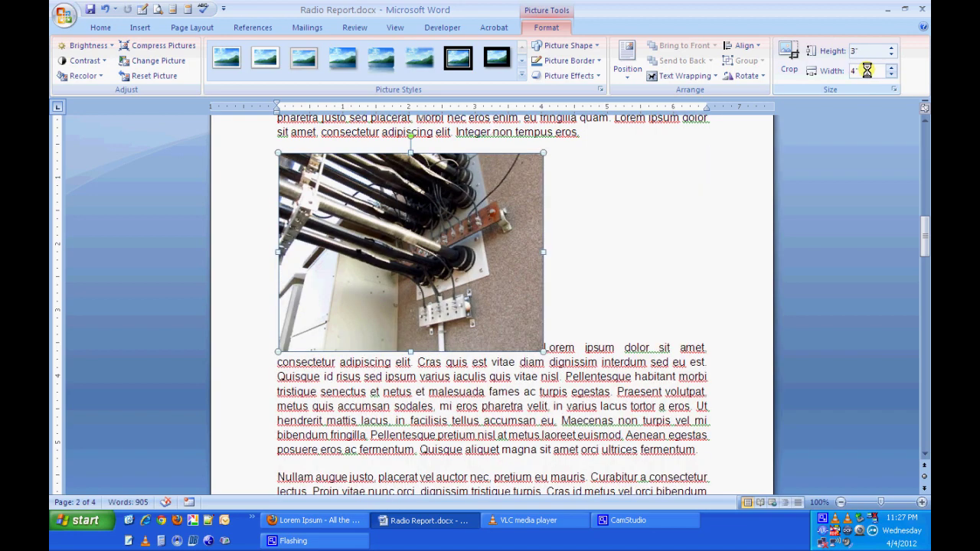
{"action": "scroll", "coordinate": [728, 226], "scroll_direction": "up", "scroll_amount": 1}
{"action": "scroll", "coordinate": [728, 226], "scroll_direction": "down", "scroll_amount": 1}
{"action": "scroll", "coordinate": [728, 227], "scroll_direction": "down", "scroll_amount": 1}
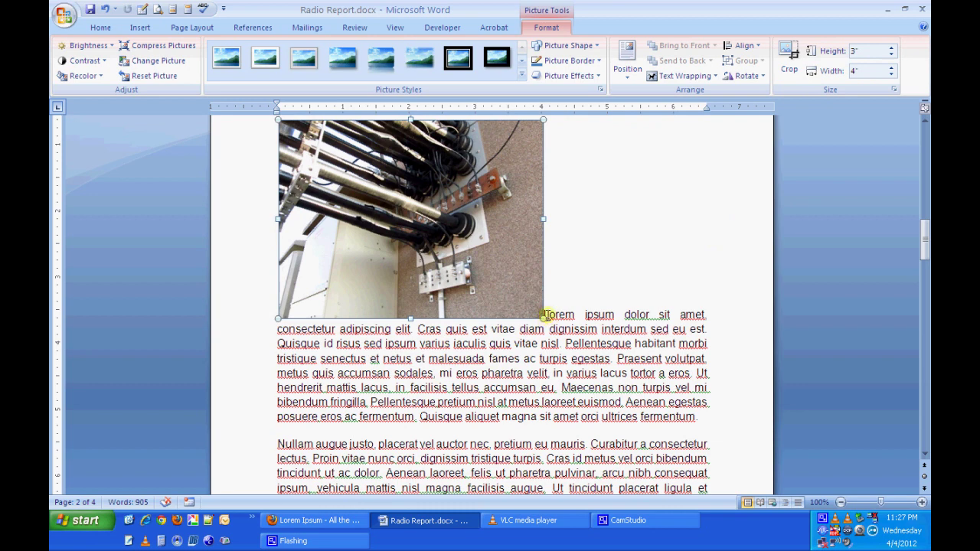
{"action": "scroll", "coordinate": [590, 201], "scroll_direction": "up", "scroll_amount": 2}
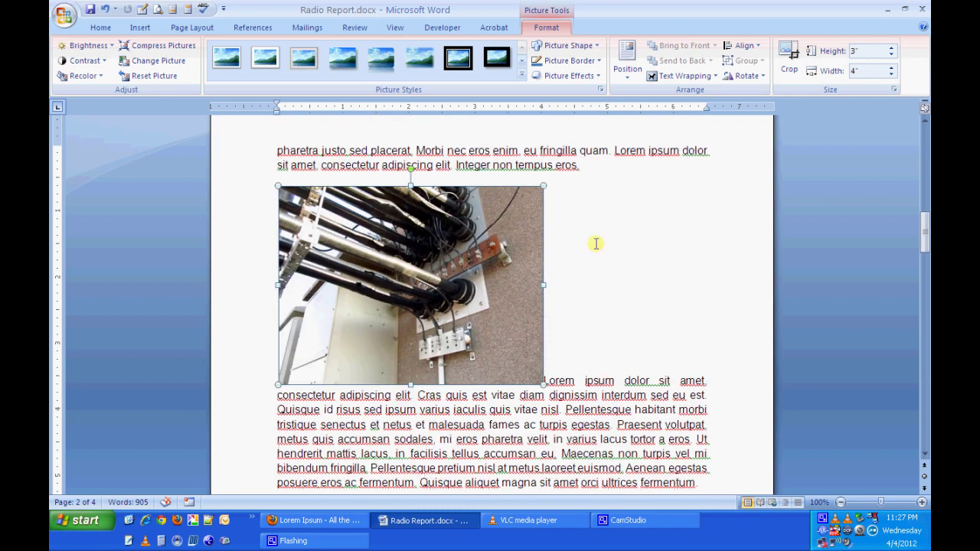
{"action": "scroll", "coordinate": [471, 265], "scroll_direction": "up", "scroll_amount": 1}
{"action": "scroll", "coordinate": [529, 263], "scroll_direction": "up", "scroll_amount": 6}
{"action": "scroll", "coordinate": [530, 263], "scroll_direction": "up", "scroll_amount": 3}
Step: Copy the tower photo's dark border onto the cable photo with Format Painter
{"action": "left_click", "coordinate": [513, 178]}
{"action": "left_click", "coordinate": [100, 27]}
{"action": "left_click", "coordinate": [118, 75]}
{"action": "scroll", "coordinate": [405, 252], "scroll_direction": "down", "scroll_amount": 1}
{"action": "scroll", "coordinate": [404, 251], "scroll_direction": "down", "scroll_amount": 8}
{"action": "left_click", "coordinate": [407, 255]}
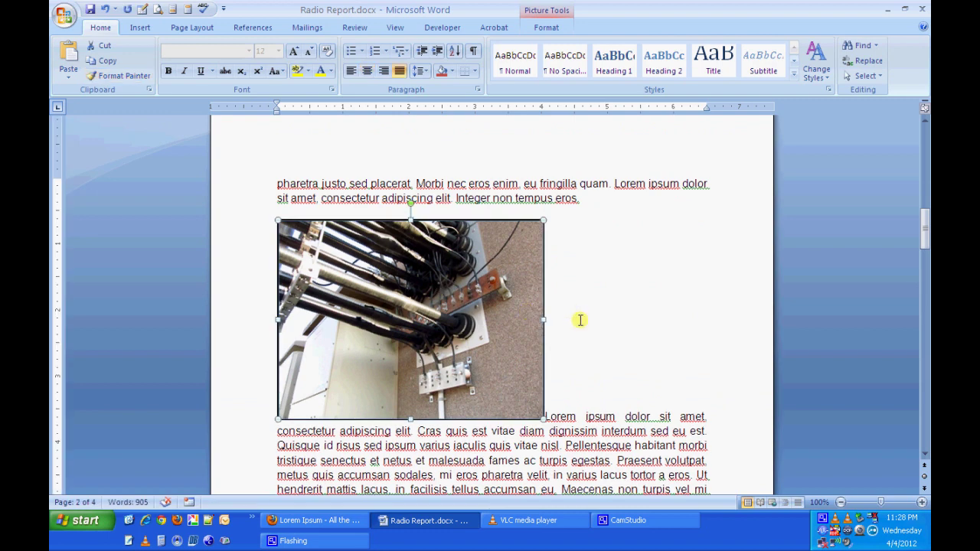
{"action": "left_click", "coordinate": [545, 31]}
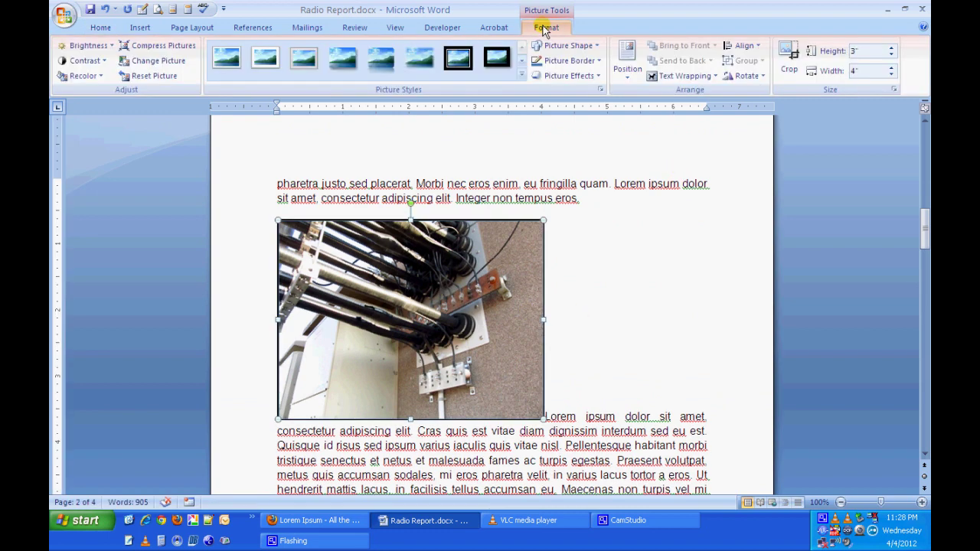
Step: Set Tight text wrapping on the cable photo and nudge it slightly lower
{"action": "left_click", "coordinate": [689, 75]}
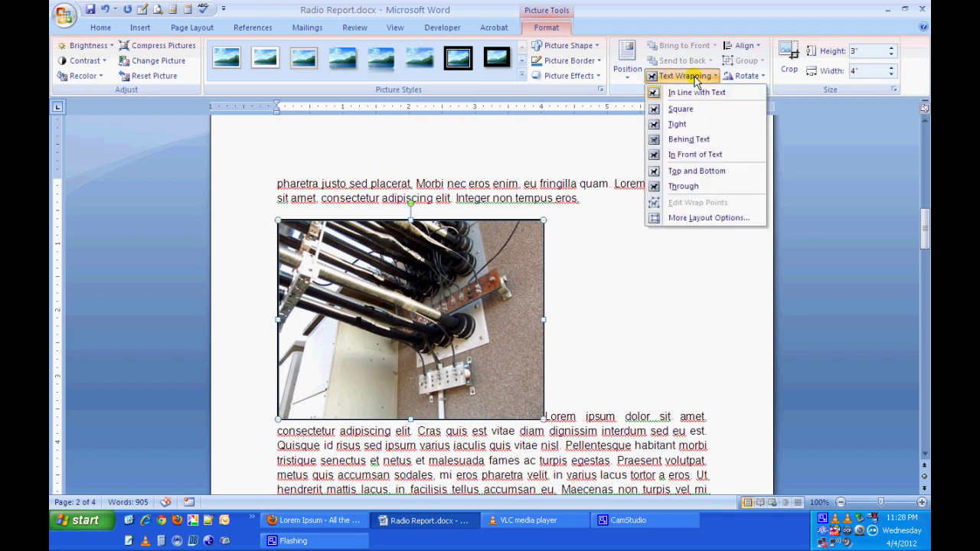
{"action": "left_click", "coordinate": [678, 124]}
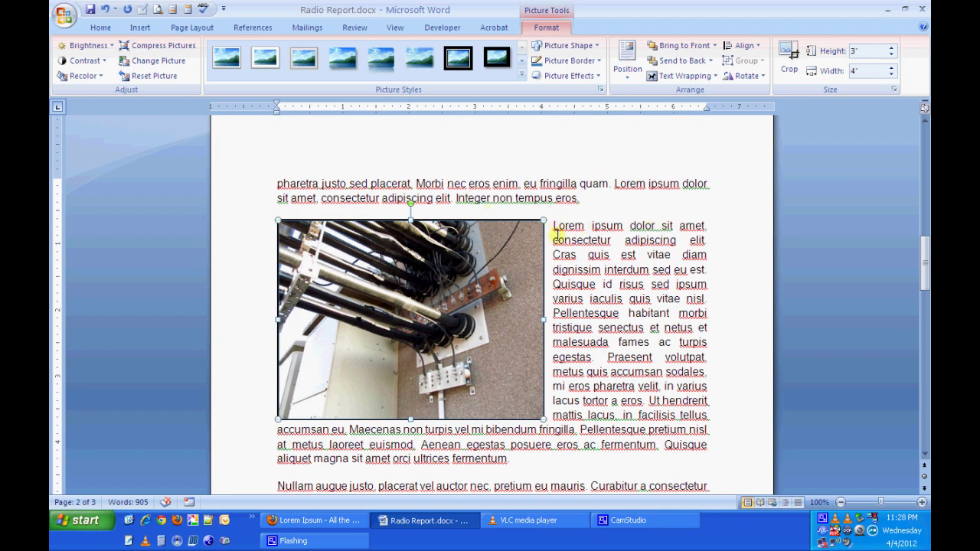
{"action": "mouse_move", "coordinate": [500, 244]}
{"action": "left_mouse_down"}
{"action": "mouse_move", "coordinate": [500, 264]}
{"action": "mouse_move", "coordinate": [500, 238]}
{"action": "left_mouse_up"}
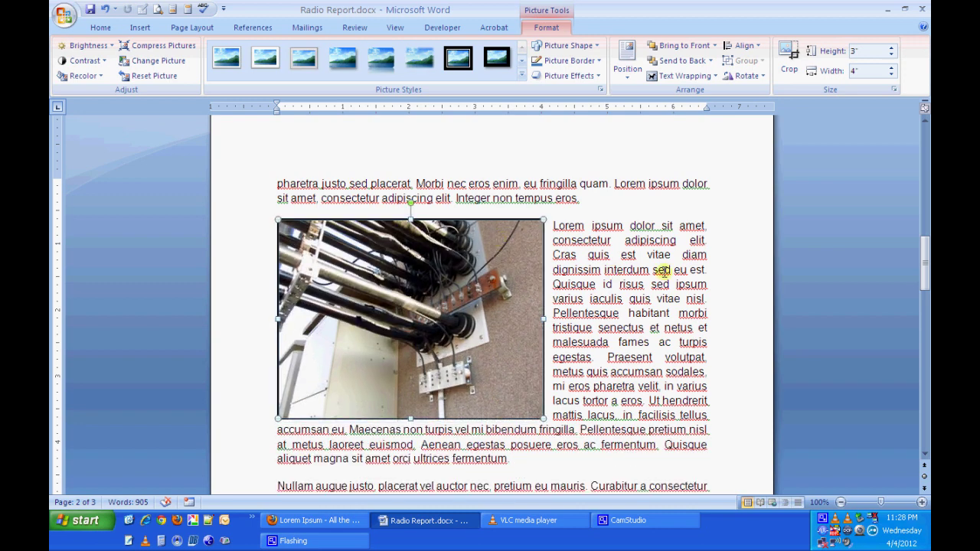
{"action": "scroll", "coordinate": [661, 270], "scroll_direction": "down", "scroll_amount": 1}
{"action": "scroll", "coordinate": [664, 269], "scroll_direction": "down", "scroll_amount": 2}
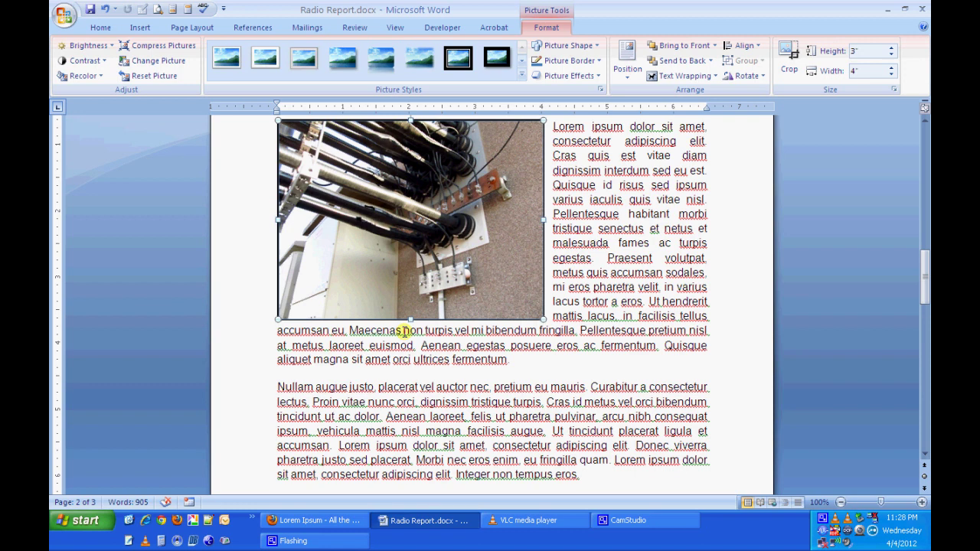
{"action": "right_click", "coordinate": [435, 282]}
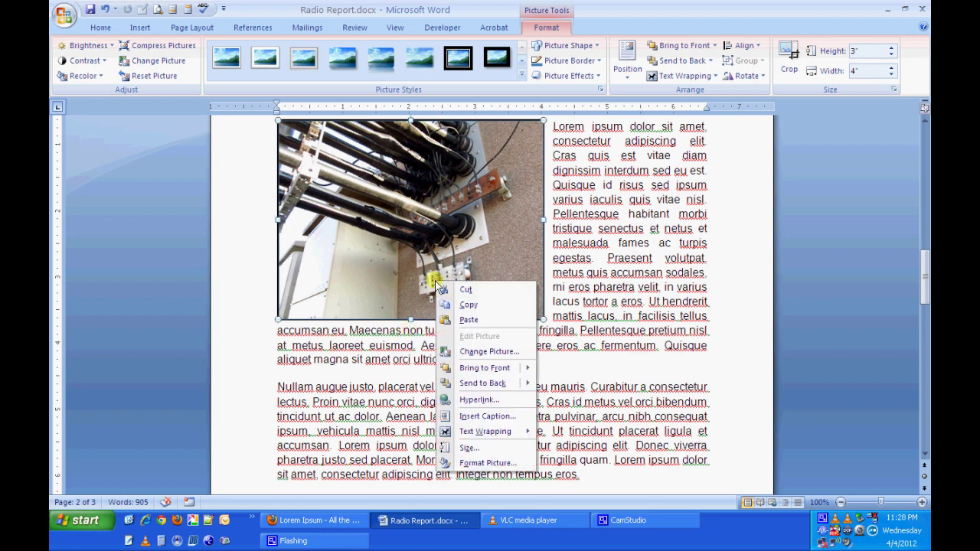
Step: Insert a caption under the cable photo reading 'Figure 1 This is the cable entry point'
{"action": "left_click", "coordinate": [468, 417]}
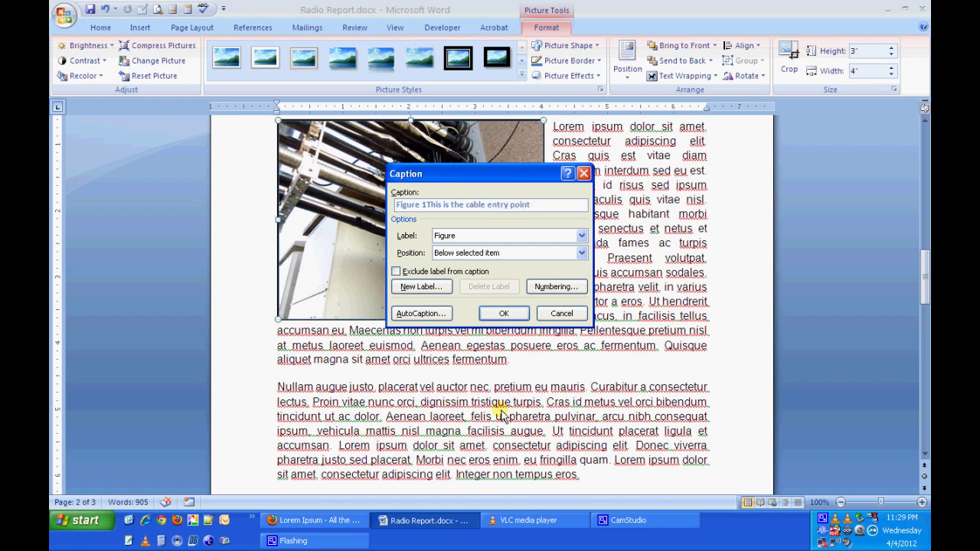
{"action": "left_click", "coordinate": [502, 313]}
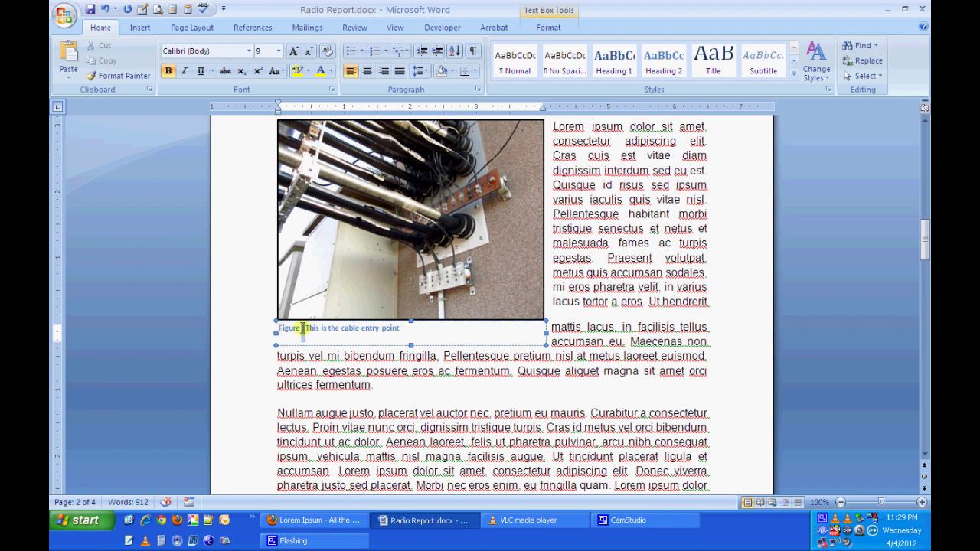
Step: Delete the Figure 1 label from the caption and move the photo and caption lower
{"action": "left_click", "coordinate": [298, 329]}
{"action": "key", "text": "BackSpace"}
{"action": "key", "text": "BackSpace"}
{"action": "key", "text": "BackSpace"}
{"action": "key", "text": "BackSpace"}
{"action": "key", "text": "BackSpace"}
{"action": "key", "text": "BackSpace"}
{"action": "key", "text": "BackSpace"}
{"action": "key", "text": "BackSpace"}
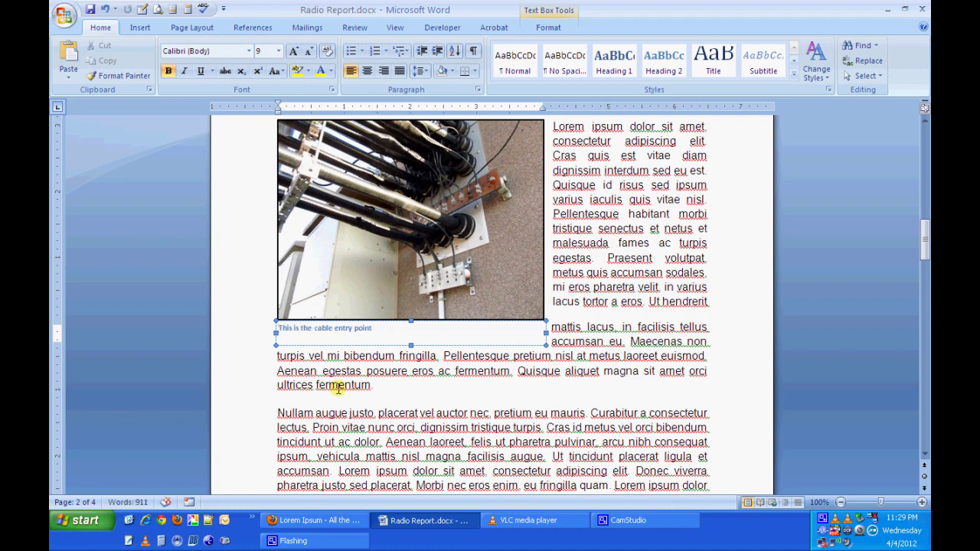
{"action": "left_click_drag", "start_coordinate": [373, 336], "coordinate": [400, 284]}
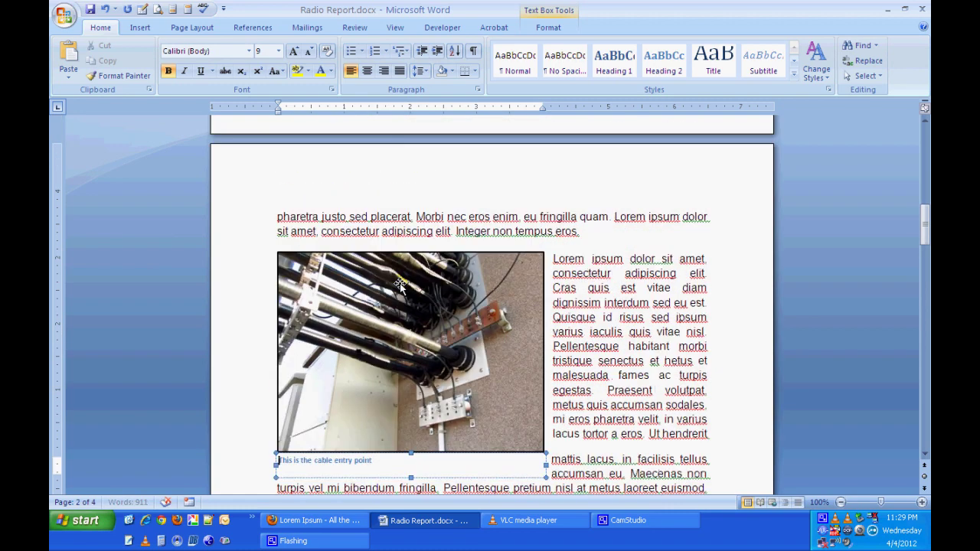
{"action": "scroll", "coordinate": [399, 284], "scroll_direction": "up", "scroll_amount": 2}
{"action": "left_click_drag", "start_coordinate": [522, 240], "coordinate": [478, 253]}
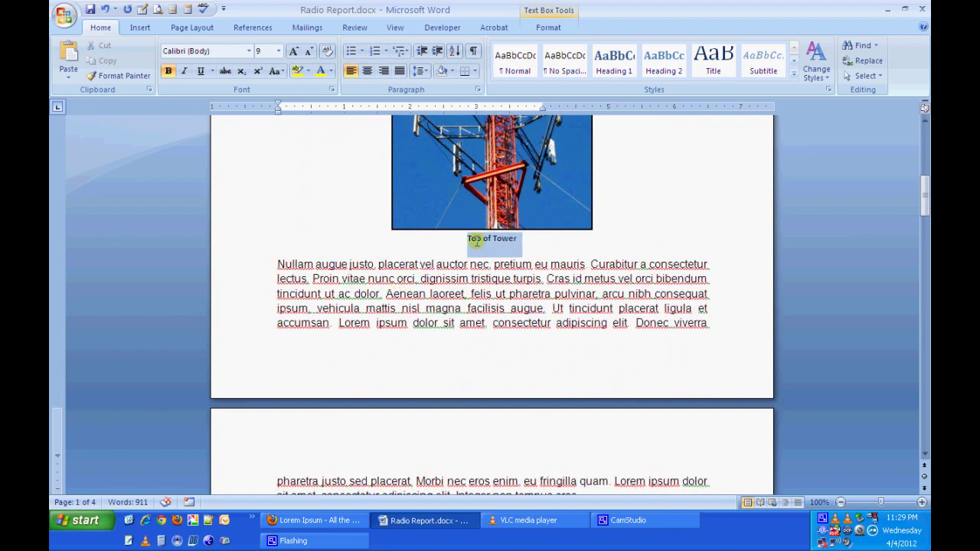
Step: Copy the Top of Tower caption's bold centred style onto the cable caption and nudge the photo down
{"action": "left_click", "coordinate": [118, 76]}
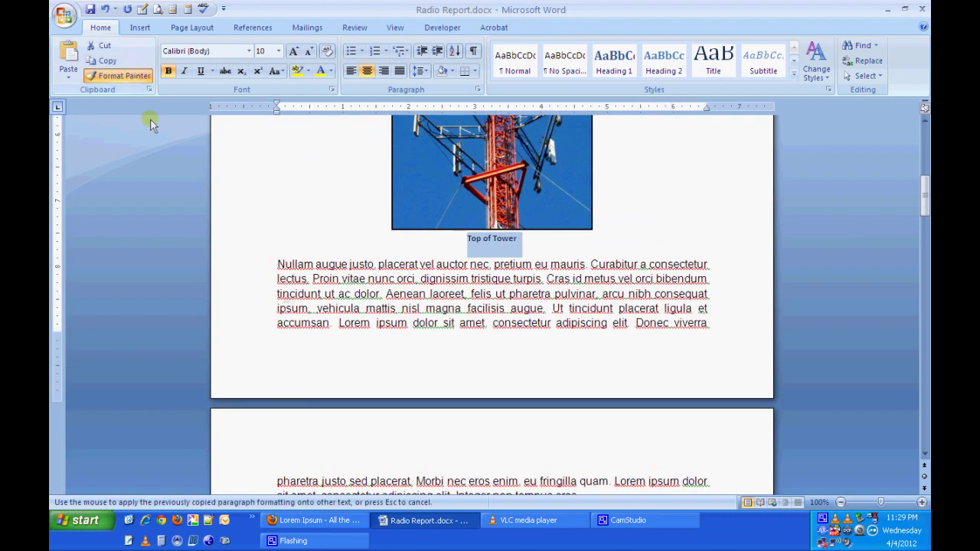
{"action": "scroll", "coordinate": [312, 314], "scroll_direction": "down", "scroll_amount": 4}
{"action": "scroll", "coordinate": [312, 313], "scroll_direction": "down", "scroll_amount": 6}
{"action": "left_click_drag", "start_coordinate": [374, 295], "coordinate": [259, 301]}
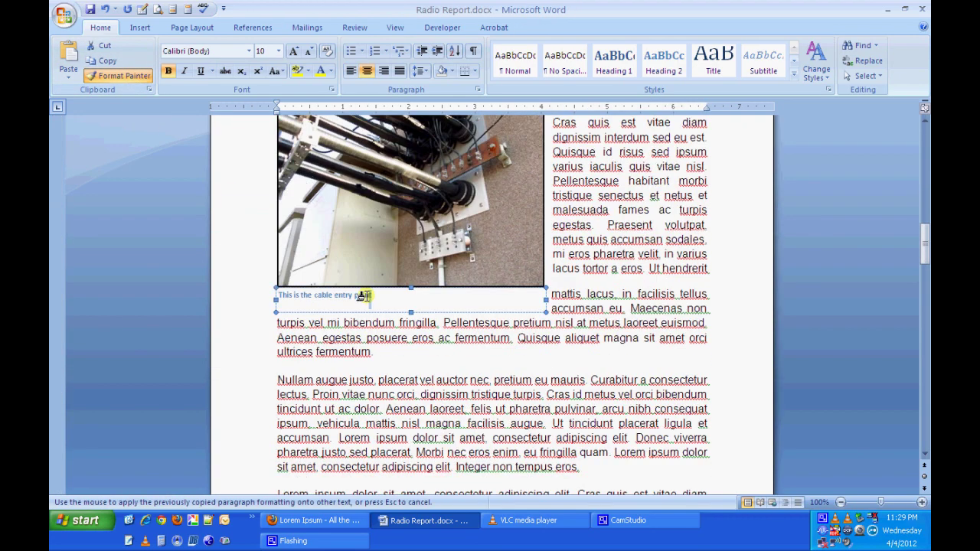
{"action": "left_click", "coordinate": [228, 322]}
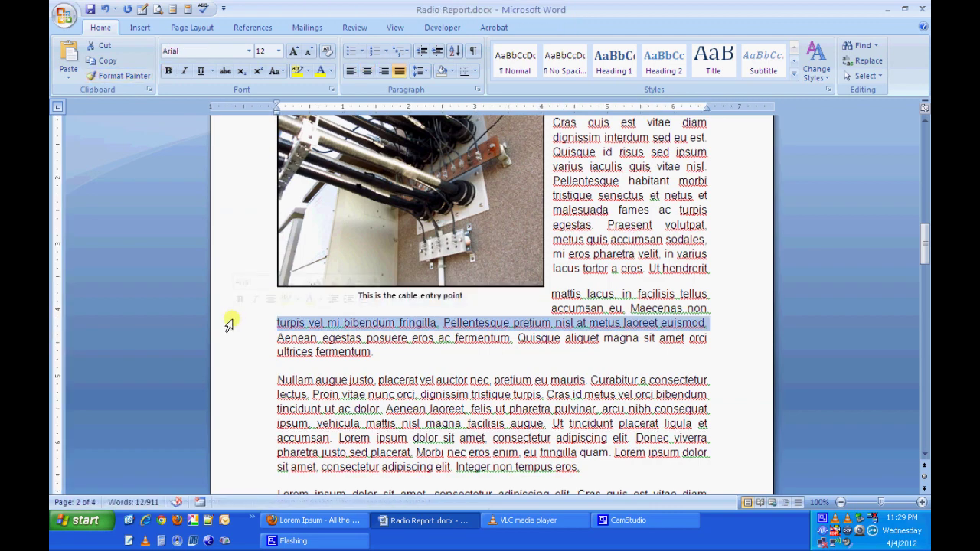
{"action": "scroll", "coordinate": [493, 270], "scroll_direction": "up", "scroll_amount": 2}
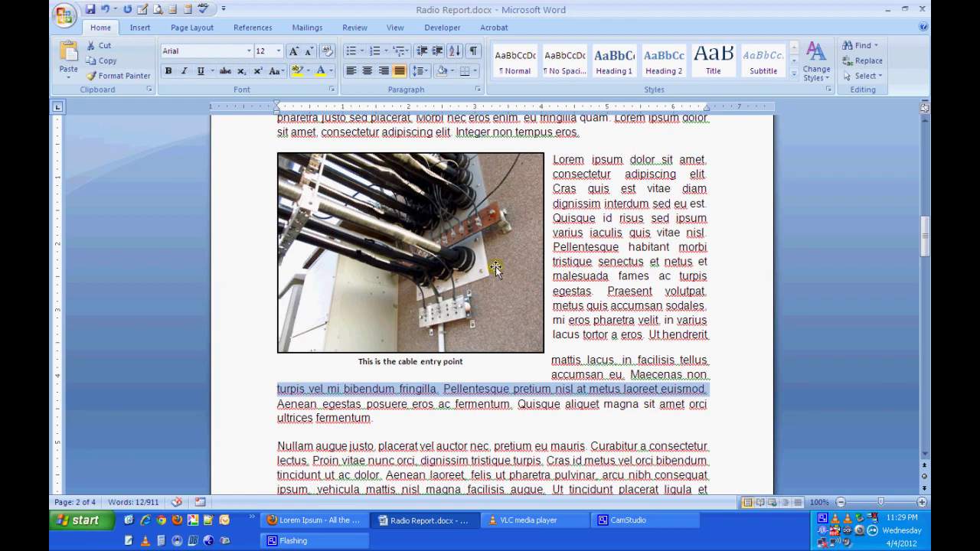
{"action": "mouse_move", "coordinate": [496, 268]}
{"action": "left_mouse_down"}
{"action": "mouse_move", "coordinate": [481, 263]}
{"action": "mouse_move", "coordinate": [481, 297]}
{"action": "mouse_move", "coordinate": [482, 277]}
{"action": "left_mouse_up"}
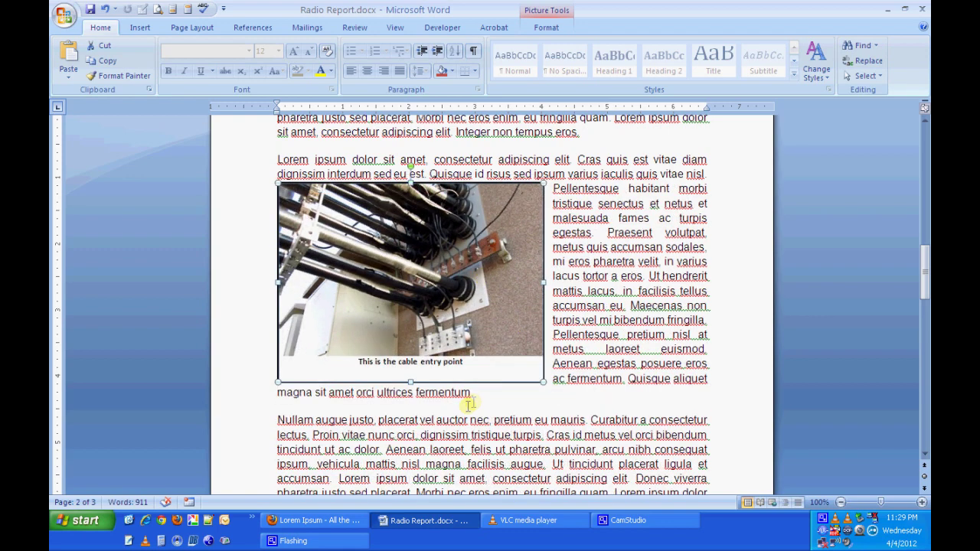
Step: Move the caption box just beneath the cable photo and reposition the photo above it
{"action": "left_click", "coordinate": [461, 363]}
{"action": "left_click_drag", "start_coordinate": [480, 353], "coordinate": [481, 380]}
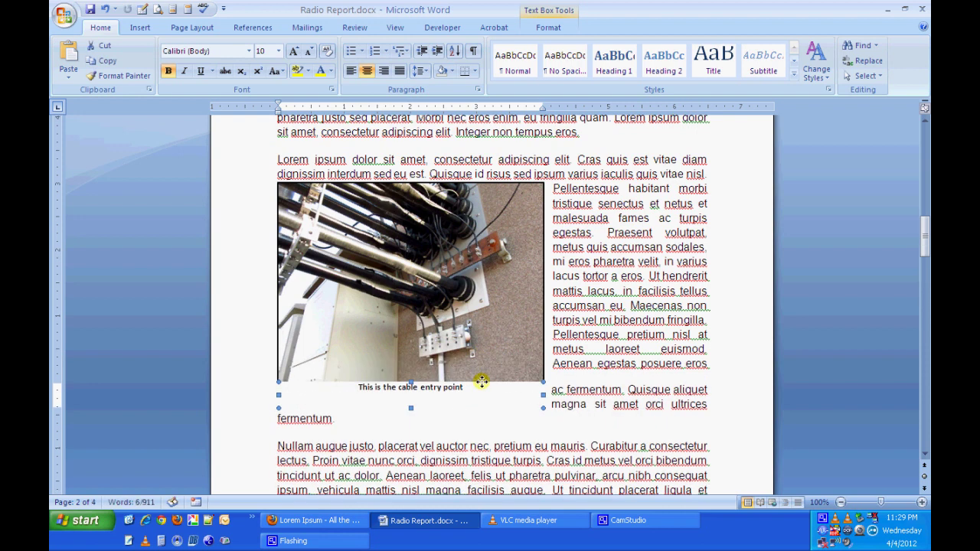
{"action": "left_click_drag", "start_coordinate": [483, 381], "coordinate": [525, 383]}
{"action": "left_click", "coordinate": [521, 386]}
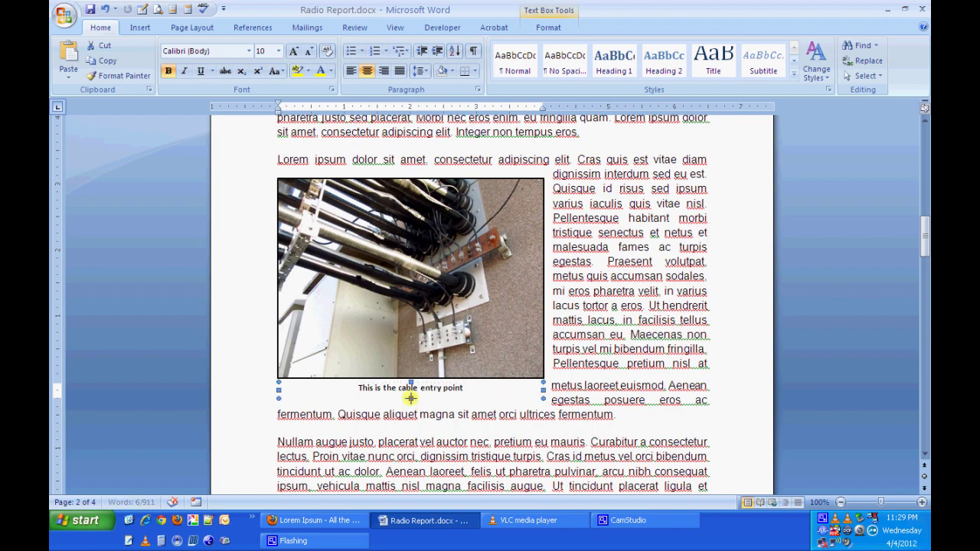
{"action": "left_click", "coordinate": [472, 416]}
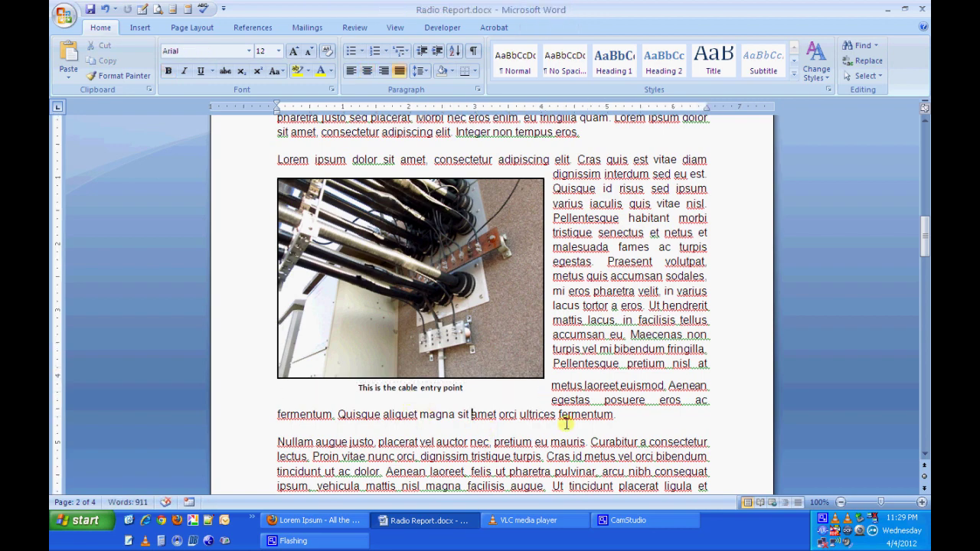
{"action": "scroll", "coordinate": [565, 423], "scroll_direction": "up", "scroll_amount": 2}
{"action": "scroll", "coordinate": [563, 421], "scroll_direction": "up", "scroll_amount": 8}
{"action": "scroll", "coordinate": [563, 421], "scroll_direction": "up", "scroll_amount": 7}
{"action": "scroll", "coordinate": [563, 422], "scroll_direction": "down", "scroll_amount": 10}
{"action": "scroll", "coordinate": [562, 424], "scroll_direction": "down", "scroll_amount": 13}
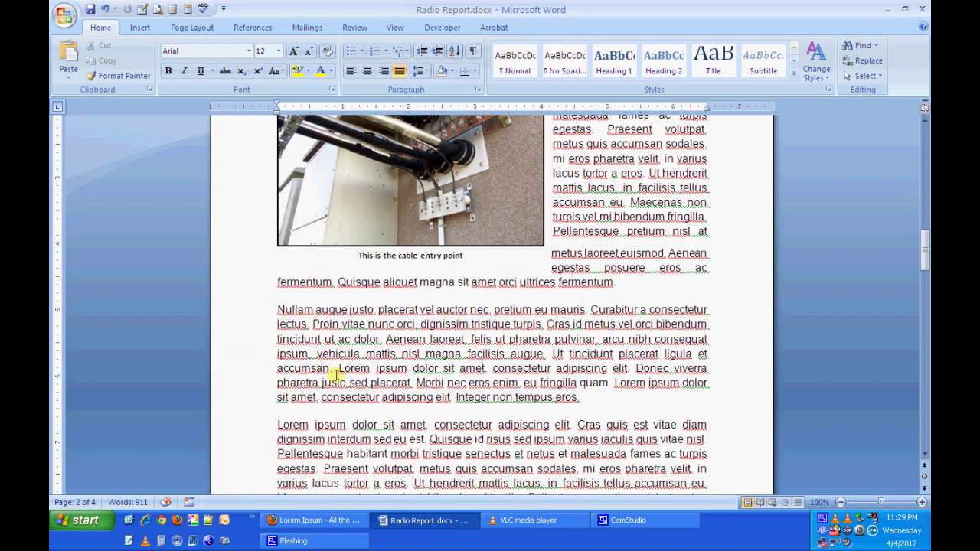
{"action": "left_click", "coordinate": [140, 28]}
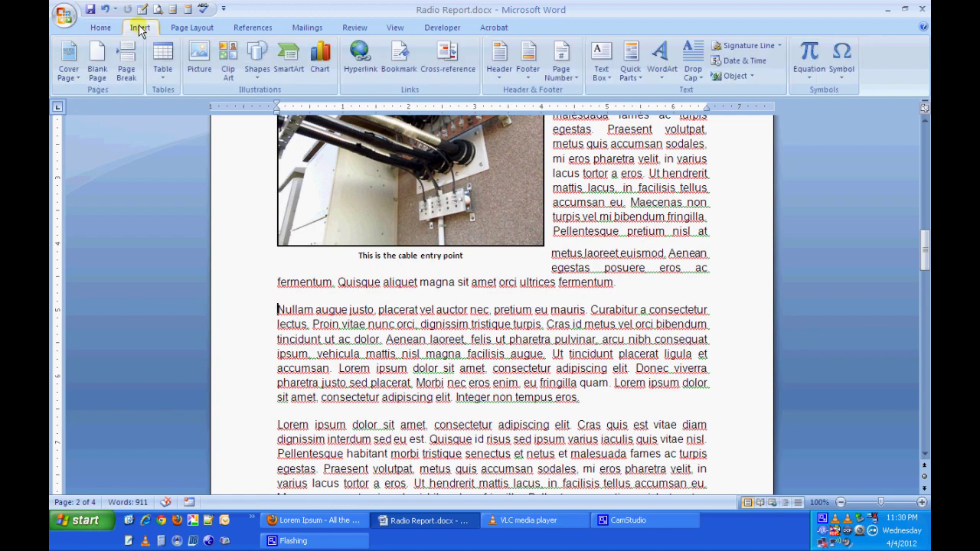
Step: Insert the IMG_1439.JPG orange mast base photo on page 3
{"action": "left_click", "coordinate": [197, 55]}
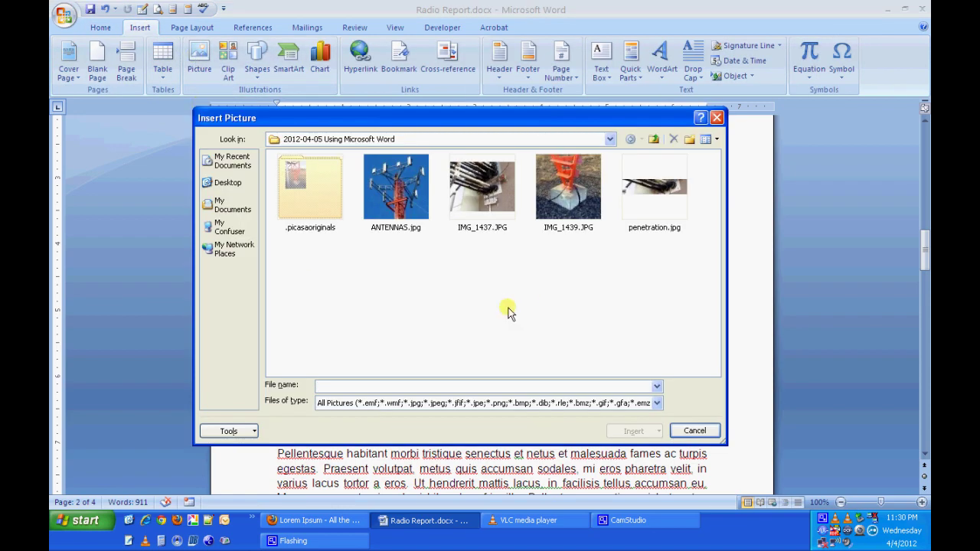
{"action": "left_click", "coordinate": [557, 193]}
{"action": "left_click", "coordinate": [626, 433]}
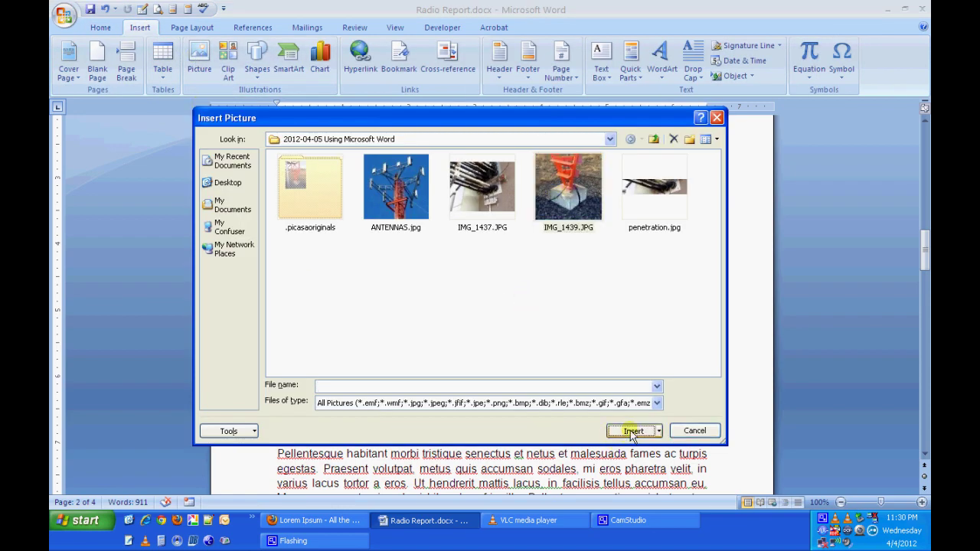
{"action": "scroll", "coordinate": [592, 421], "scroll_direction": "down", "scroll_amount": 2}
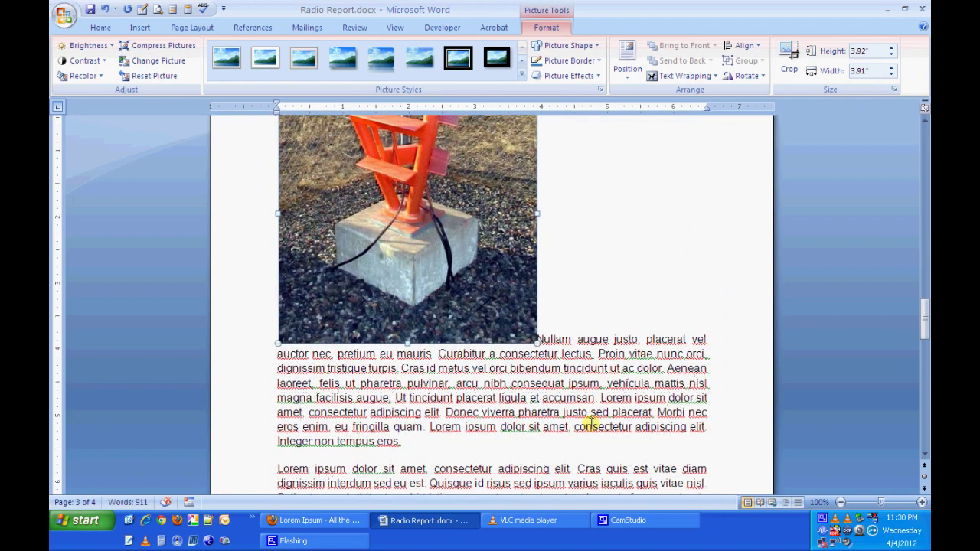
{"action": "scroll", "coordinate": [591, 422], "scroll_direction": "up", "scroll_amount": 5}
{"action": "scroll", "coordinate": [589, 425], "scroll_direction": "up", "scroll_amount": 5}
{"action": "scroll", "coordinate": [584, 430], "scroll_direction": "up", "scroll_amount": 1}
{"action": "scroll", "coordinate": [583, 430], "scroll_direction": "down", "scroll_amount": 5}
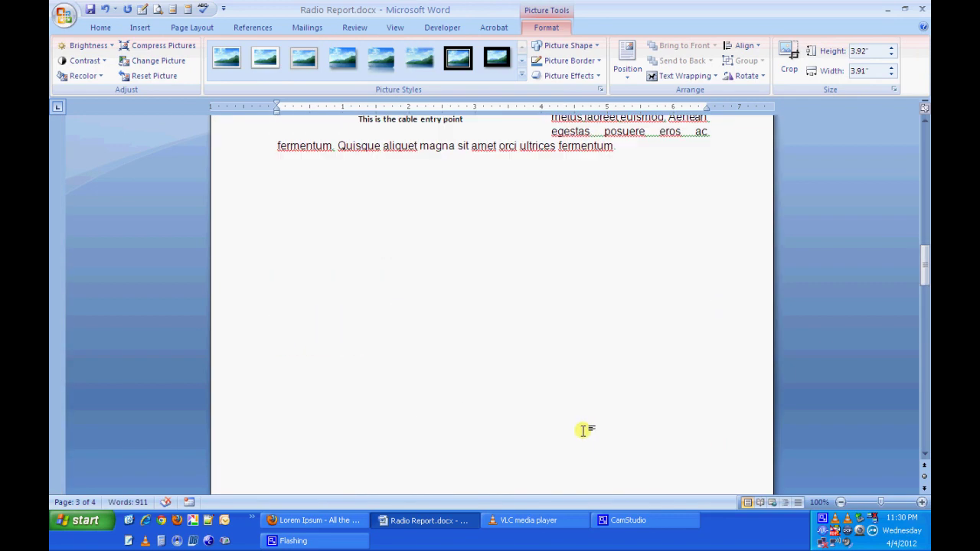
{"action": "scroll", "coordinate": [585, 430], "scroll_direction": "down", "scroll_amount": 4}
{"action": "scroll", "coordinate": [586, 430], "scroll_direction": "down", "scroll_amount": 2}
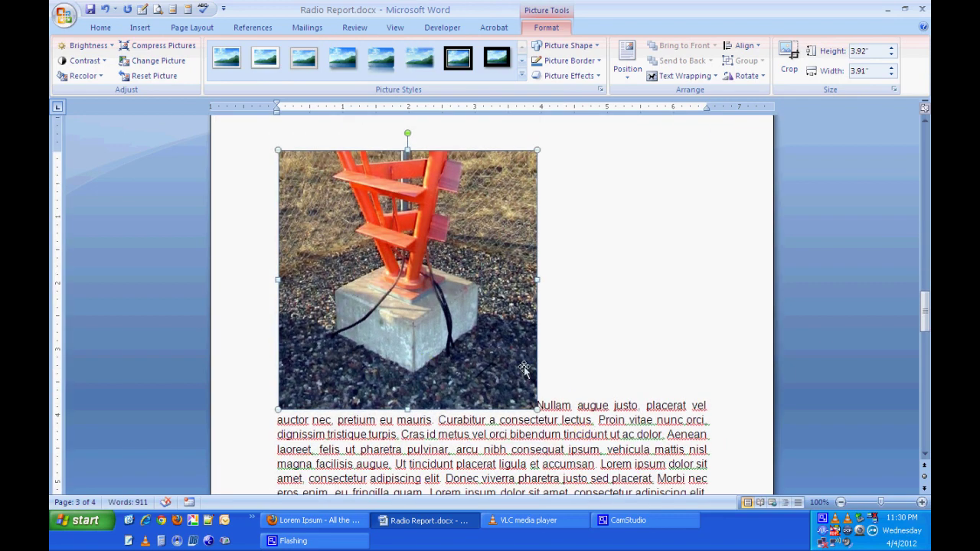
{"action": "scroll", "coordinate": [515, 365], "scroll_direction": "up", "scroll_amount": 6}
{"action": "scroll", "coordinate": [518, 366], "scroll_direction": "up", "scroll_amount": 8}
{"action": "scroll", "coordinate": [516, 365], "scroll_direction": "up", "scroll_amount": 5}
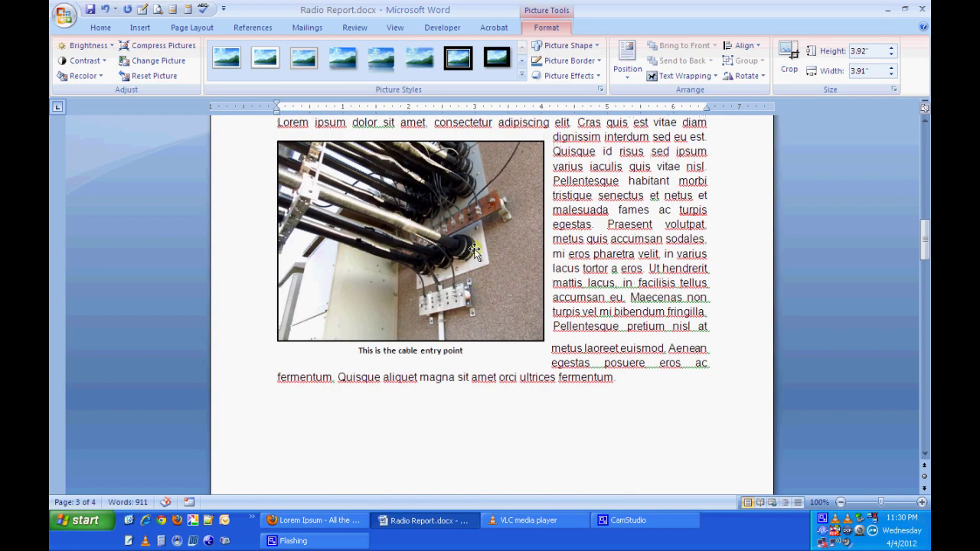
Step: Format Paint the cable photo's formatting onto the new orange photo
{"action": "left_click", "coordinate": [97, 29]}
{"action": "left_click", "coordinate": [119, 75]}
{"action": "scroll", "coordinate": [291, 306], "scroll_direction": "down", "scroll_amount": 5}
{"action": "scroll", "coordinate": [299, 314], "scroll_direction": "down", "scroll_amount": 5}
{"action": "scroll", "coordinate": [299, 314], "scroll_direction": "down", "scroll_amount": 4}
{"action": "left_click", "coordinate": [398, 349]}
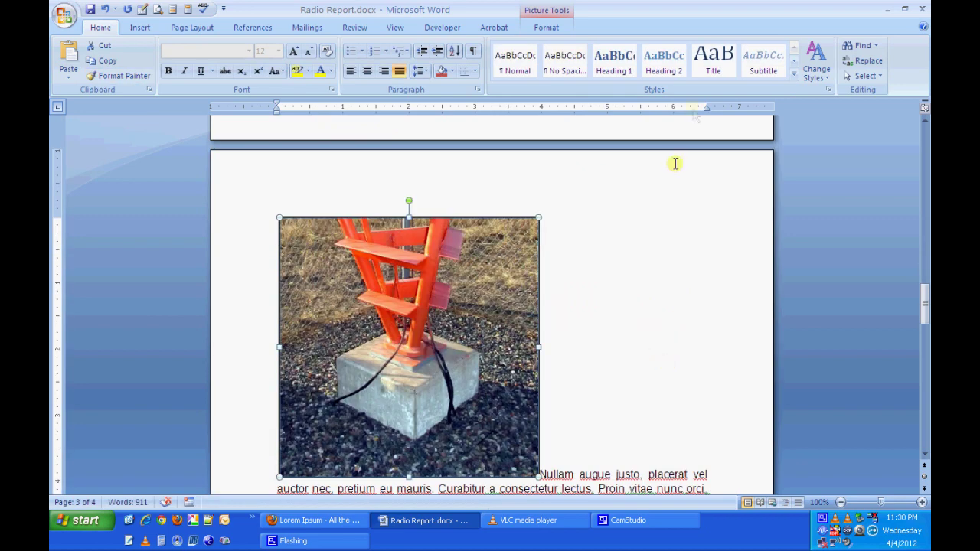
Step: Set Tight text wrapping on the orange tower photo
{"action": "left_click", "coordinate": [547, 27]}
{"action": "left_click", "coordinate": [682, 76]}
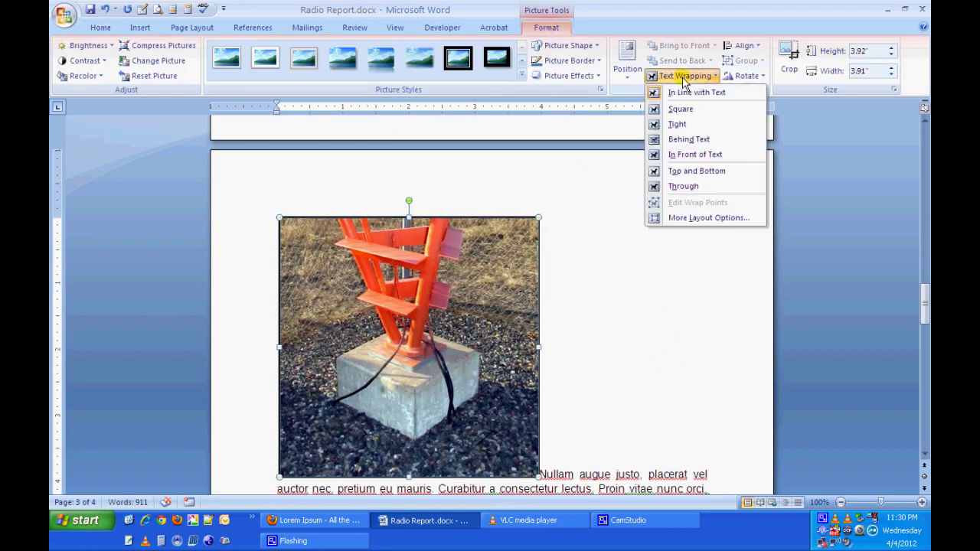
{"action": "left_click", "coordinate": [678, 123]}
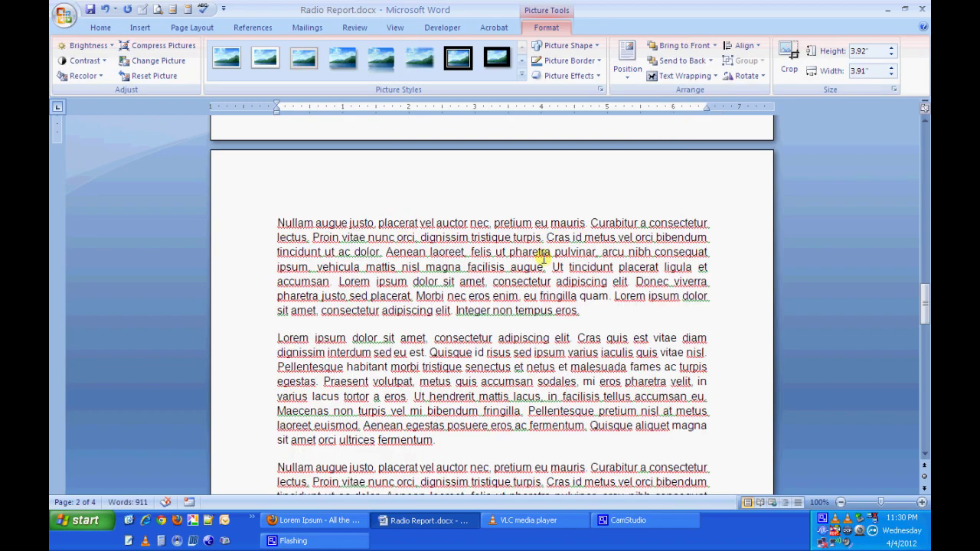
{"action": "scroll", "coordinate": [542, 258], "scroll_direction": "up", "scroll_amount": 4}
{"action": "scroll", "coordinate": [540, 265], "scroll_direction": "up", "scroll_amount": 4}
{"action": "scroll", "coordinate": [540, 268], "scroll_direction": "up", "scroll_amount": 3}
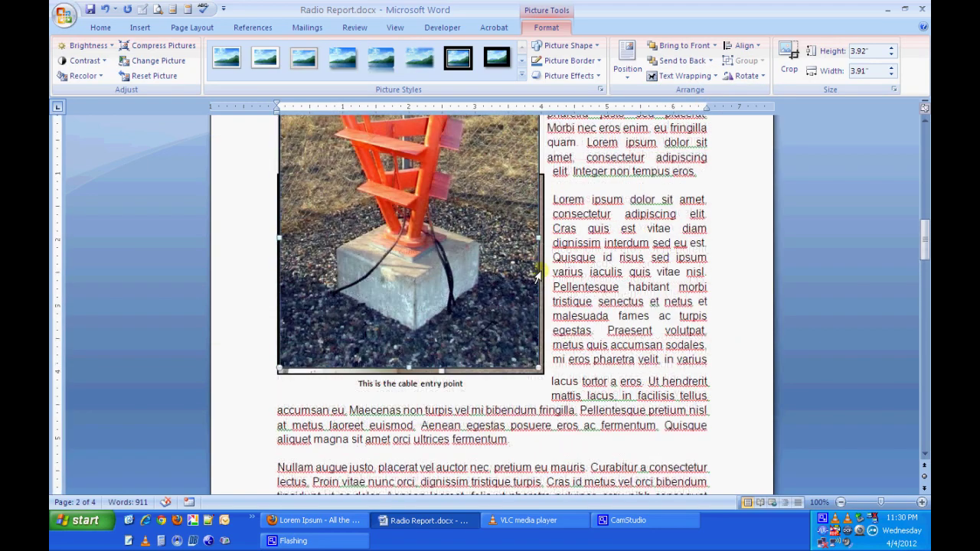
{"action": "scroll", "coordinate": [537, 277], "scroll_direction": "up", "scroll_amount": 2}
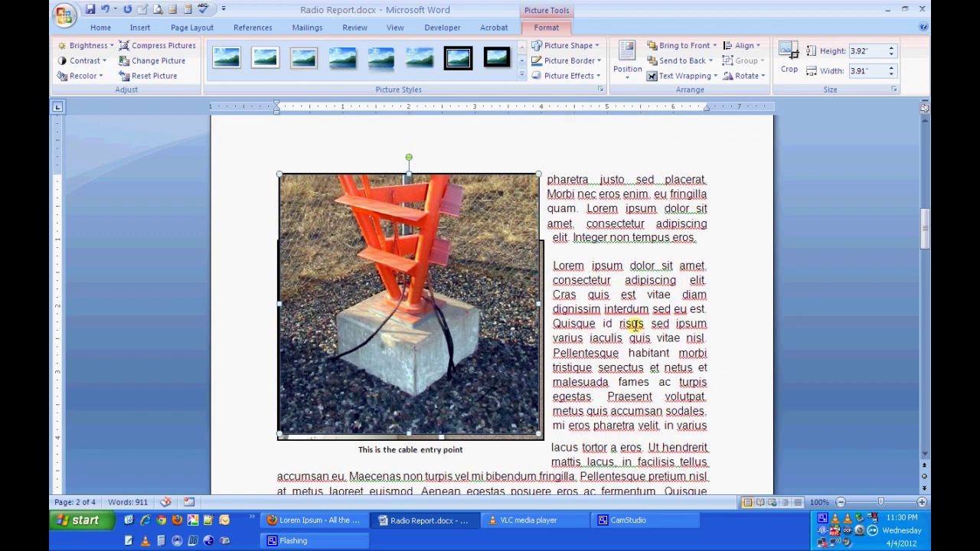
{"action": "scroll", "coordinate": [632, 323], "scroll_direction": "down", "scroll_amount": 1}
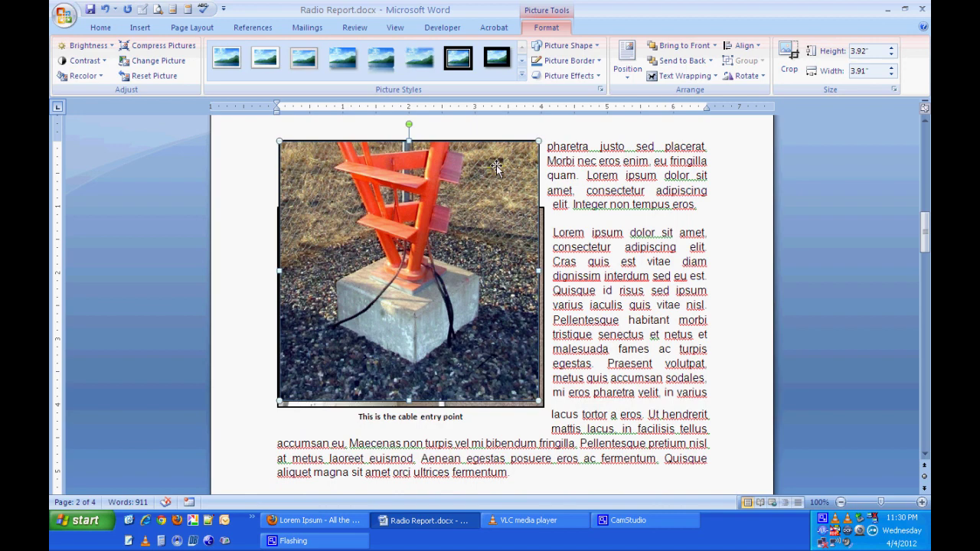
Step: Drag the orange photo down below the captioned cable picture
{"action": "left_click_drag", "start_coordinate": [496, 167], "coordinate": [494, 469]}
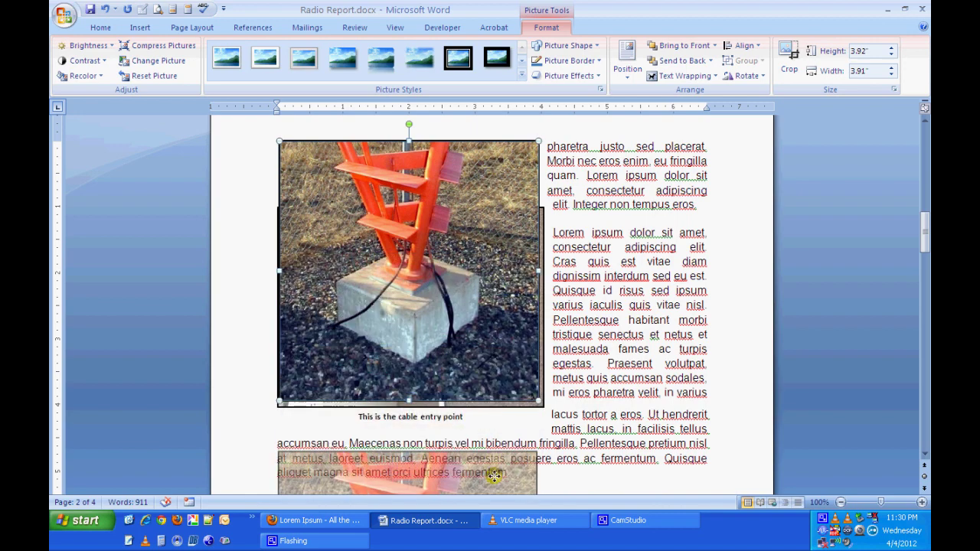
{"action": "left_click_drag", "start_coordinate": [494, 469], "coordinate": [498, 452]}
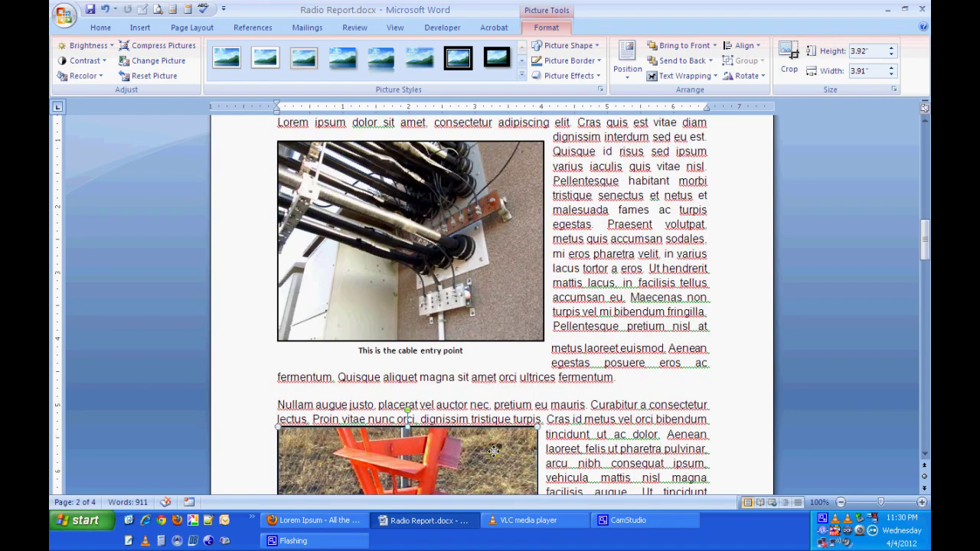
{"action": "scroll", "coordinate": [630, 405], "scroll_direction": "down", "scroll_amount": 4}
{"action": "scroll", "coordinate": [629, 404], "scroll_direction": "down", "scroll_amount": 4}
{"action": "scroll", "coordinate": [630, 405], "scroll_direction": "up", "scroll_amount": 1}
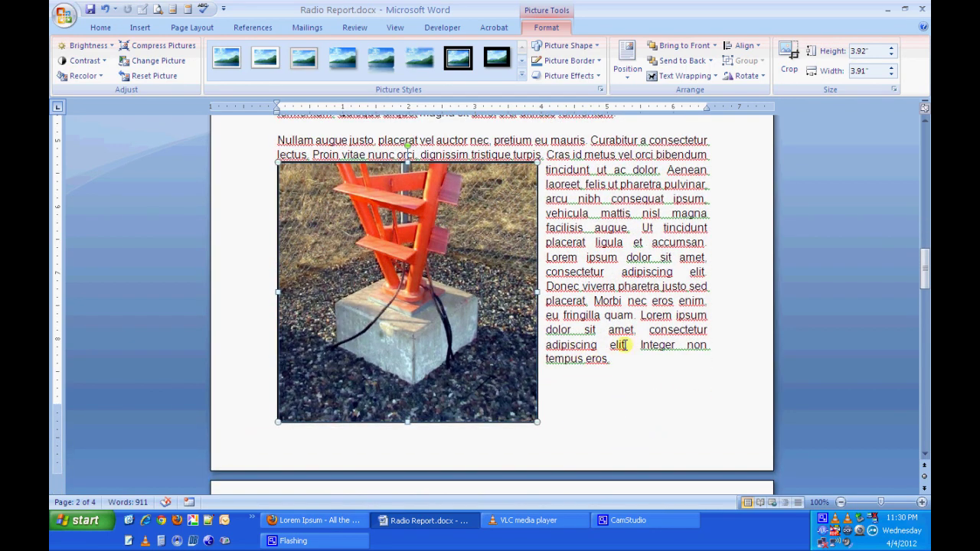
{"action": "left_click", "coordinate": [871, 71]}
{"action": "type", "text": "2.5"}
Step: Resize the orange tower photo to 2.5 inches wide, then to 4 inches
{"action": "key", "text": "Return"}
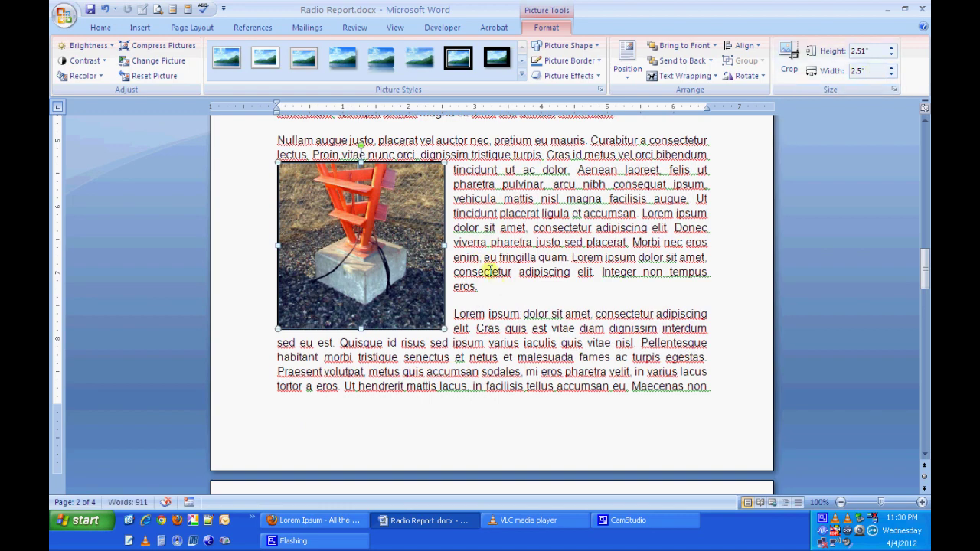
{"action": "scroll", "coordinate": [488, 270], "scroll_direction": "up", "scroll_amount": 2}
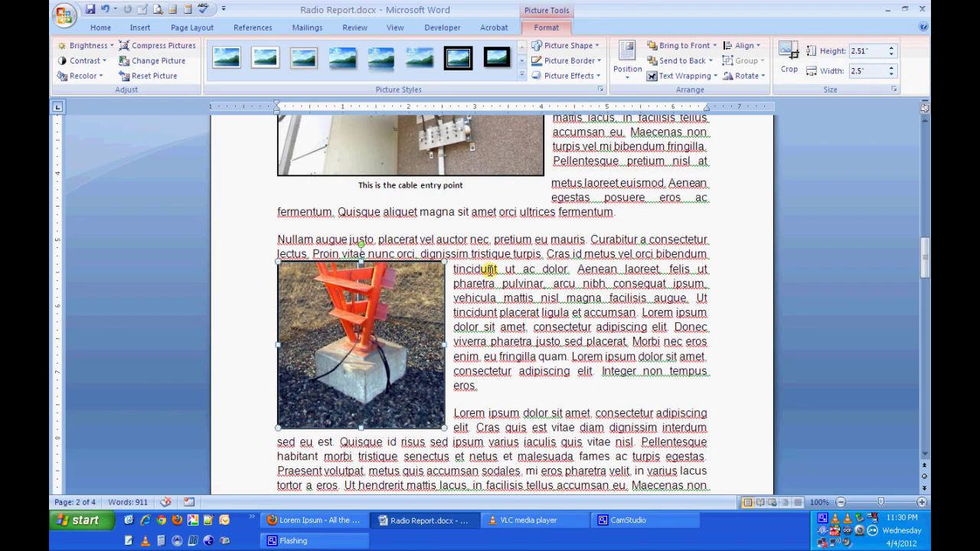
{"action": "left_click", "coordinate": [510, 148]}
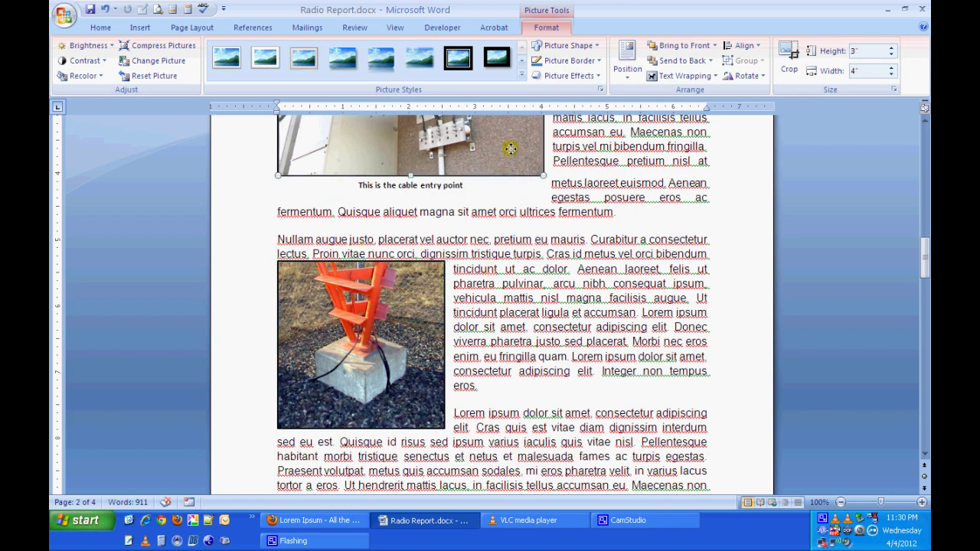
{"action": "left_click", "coordinate": [411, 310]}
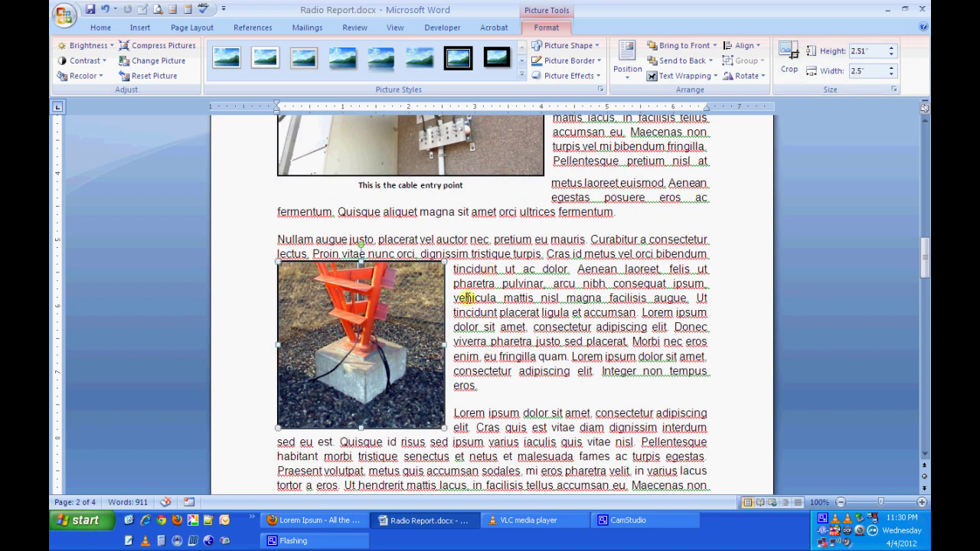
{"action": "double_click", "coordinate": [870, 70]}
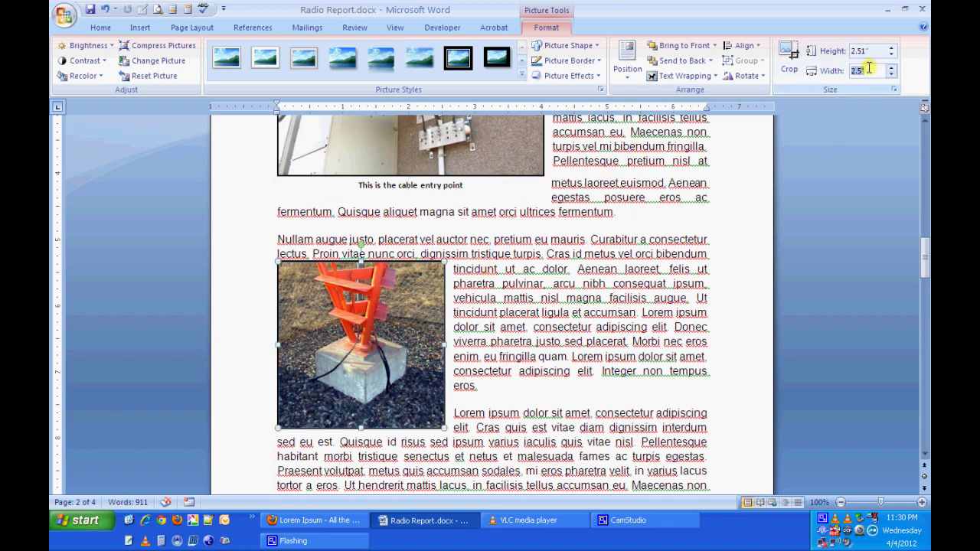
{"action": "type", "text": "4"}
{"action": "key", "text": "Return"}
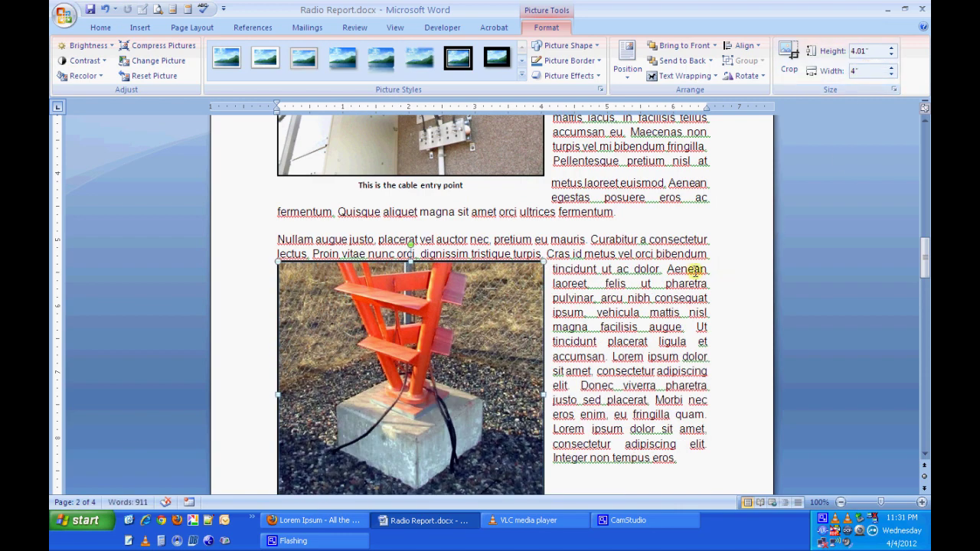
Step: Move the orange photo up to the top of its paragraph
{"action": "scroll", "coordinate": [692, 272], "scroll_direction": "down", "scroll_amount": 2}
{"action": "scroll", "coordinate": [650, 329], "scroll_direction": "down", "scroll_amount": 1}
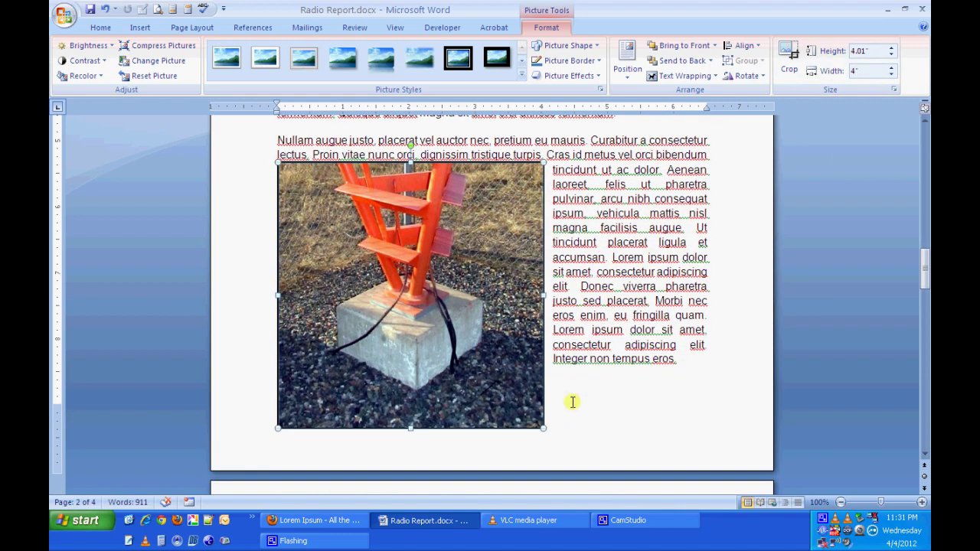
{"action": "scroll", "coordinate": [580, 417], "scroll_direction": "up", "scroll_amount": 1}
{"action": "left_click_drag", "start_coordinate": [506, 361], "coordinate": [500, 306]}
{"action": "scroll", "coordinate": [684, 326], "scroll_direction": "up", "scroll_amount": 4}
{"action": "scroll", "coordinate": [684, 326], "scroll_direction": "up", "scroll_amount": 2}
{"action": "scroll", "coordinate": [682, 326], "scroll_direction": "up", "scroll_amount": 4}
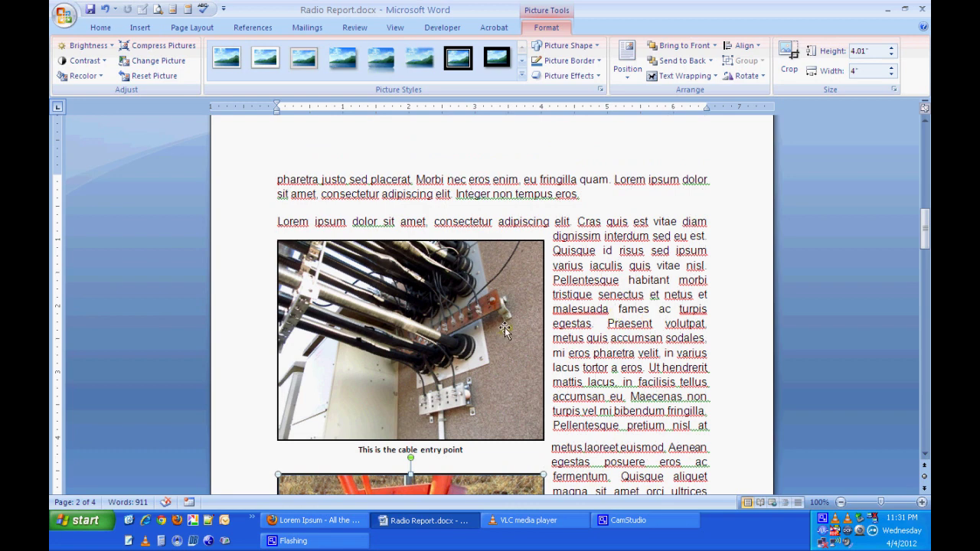
Step: Raise the cable photo to its paragraph top, with its caption directly beneath and the orange photo below
{"action": "left_click_drag", "start_coordinate": [505, 331], "coordinate": [504, 306]}
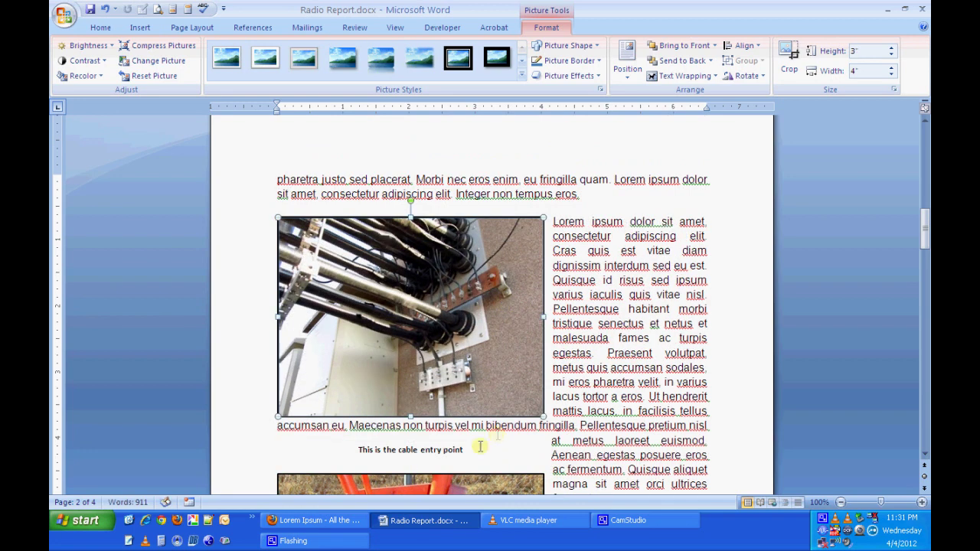
{"action": "left_click", "coordinate": [446, 448]}
{"action": "left_click_drag", "start_coordinate": [454, 441], "coordinate": [451, 418]}
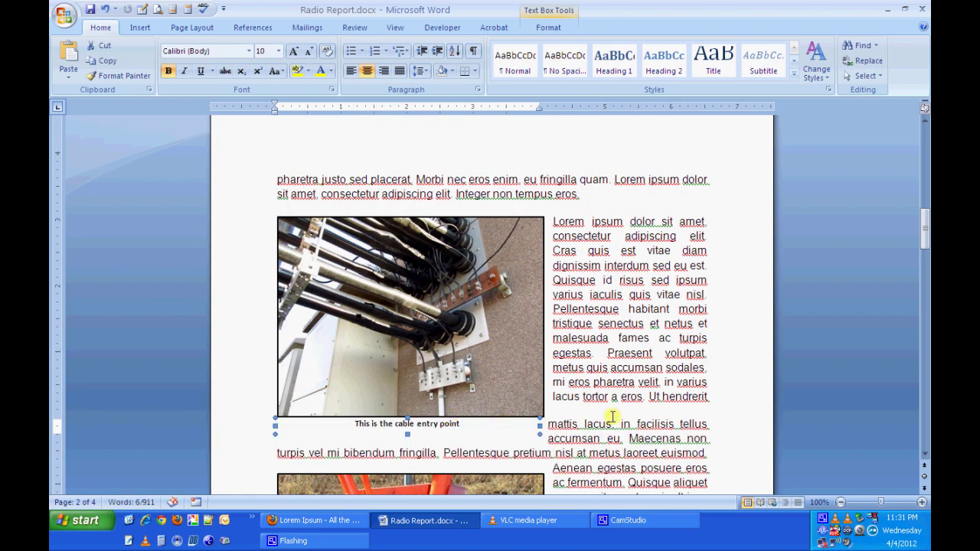
{"action": "scroll", "coordinate": [612, 416], "scroll_direction": "down", "scroll_amount": 2}
{"action": "left_click_drag", "start_coordinate": [499, 450], "coordinate": [497, 418]}
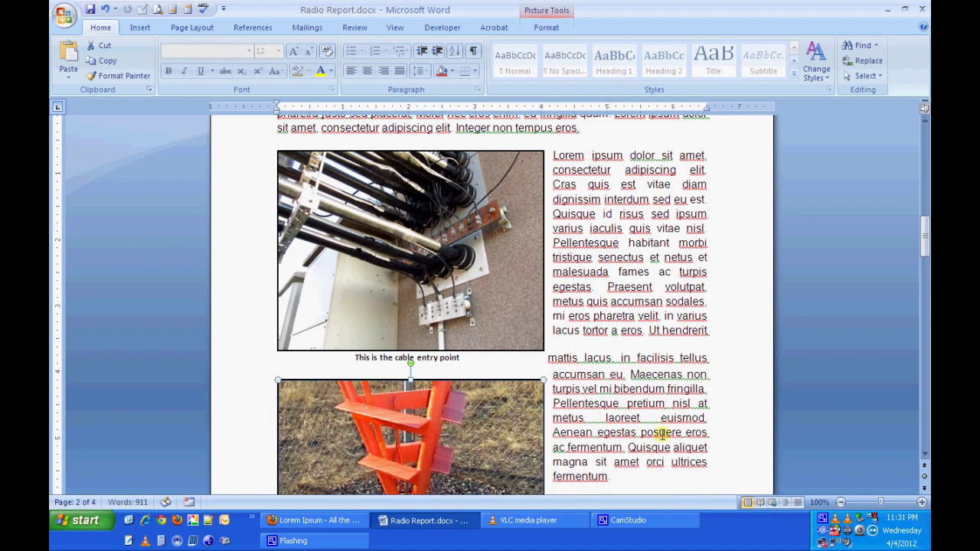
{"action": "scroll", "coordinate": [660, 432], "scroll_direction": "down", "scroll_amount": 5}
{"action": "scroll", "coordinate": [659, 432], "scroll_direction": "down", "scroll_amount": 1}
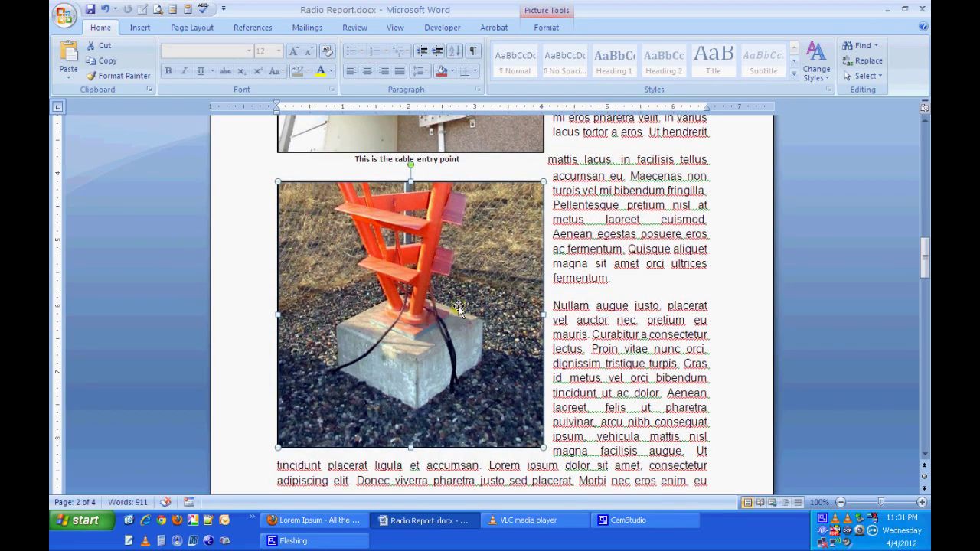
Step: Place the orange tower photo at the right margin, fine-tuning its height so text wraps down its left
{"action": "left_click_drag", "start_coordinate": [440, 293], "coordinate": [605, 289]}
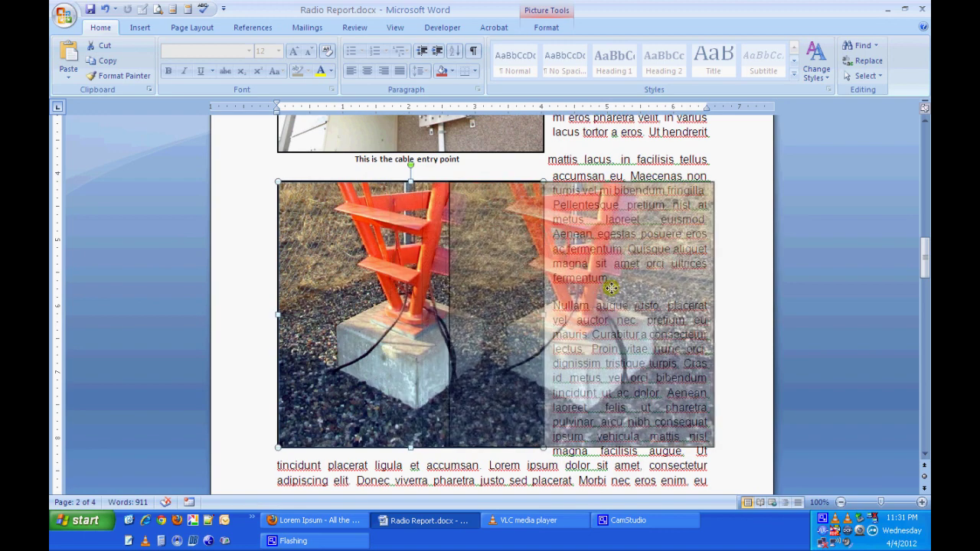
{"action": "left_click_drag", "start_coordinate": [605, 288], "coordinate": [599, 329]}
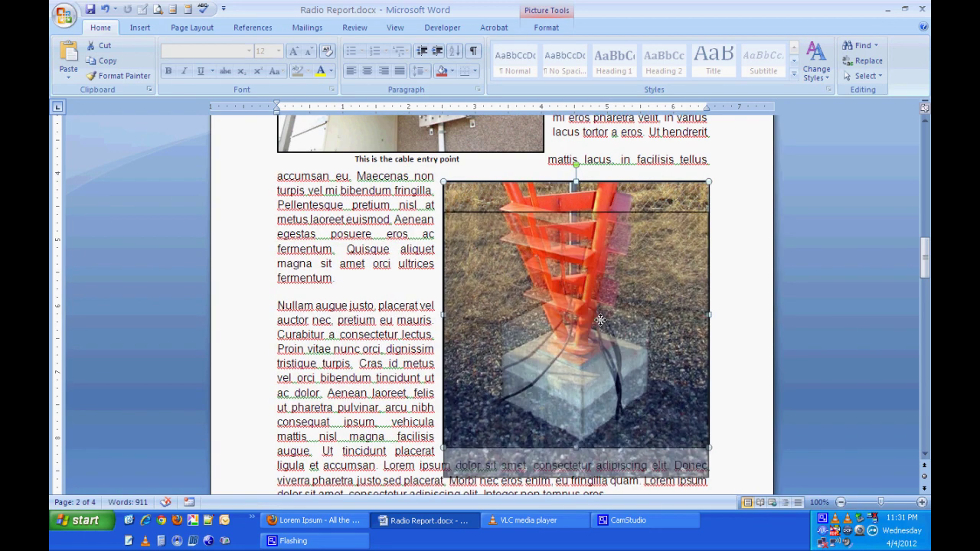
{"action": "scroll", "coordinate": [599, 329], "scroll_direction": "down", "scroll_amount": 3}
{"action": "scroll", "coordinate": [599, 325], "scroll_direction": "up", "scroll_amount": 2}
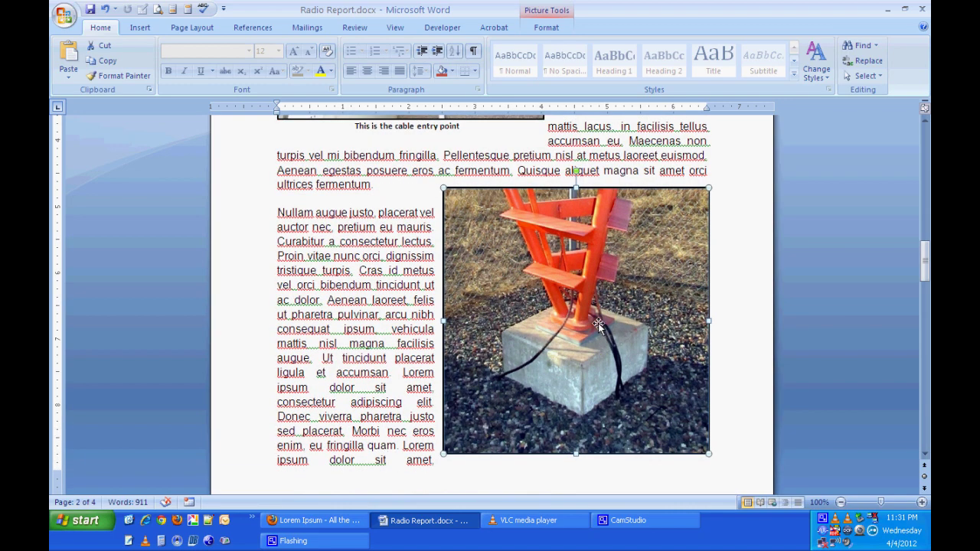
{"action": "left_click_drag", "start_coordinate": [599, 325], "coordinate": [596, 298]}
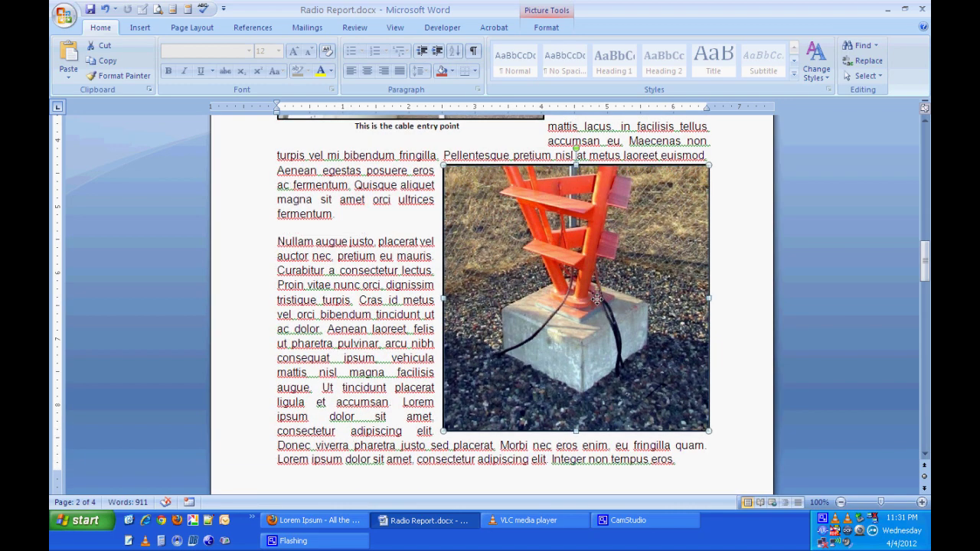
{"action": "left_click_drag", "start_coordinate": [596, 299], "coordinate": [597, 285]}
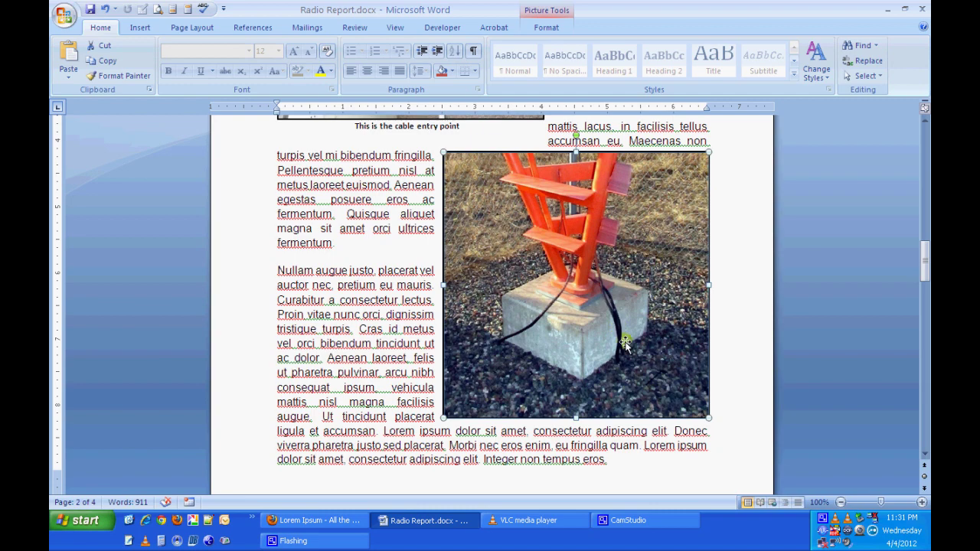
{"action": "scroll", "coordinate": [624, 343], "scroll_direction": "up", "scroll_amount": 2}
{"action": "scroll", "coordinate": [625, 343], "scroll_direction": "up", "scroll_amount": 2}
{"action": "scroll", "coordinate": [625, 342], "scroll_direction": "down", "scroll_amount": 2}
{"action": "scroll", "coordinate": [624, 343], "scroll_direction": "down", "scroll_amount": 2}
{"action": "right_click", "coordinate": [607, 354]}
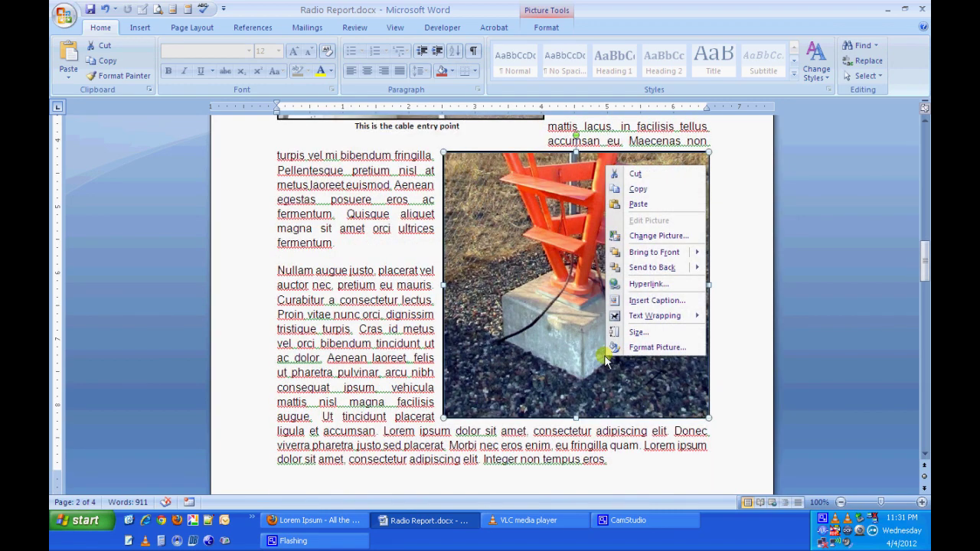
Step: Caption the orange photo 'Tower Base', then select the cable entry point caption
{"action": "left_click", "coordinate": [658, 301]}
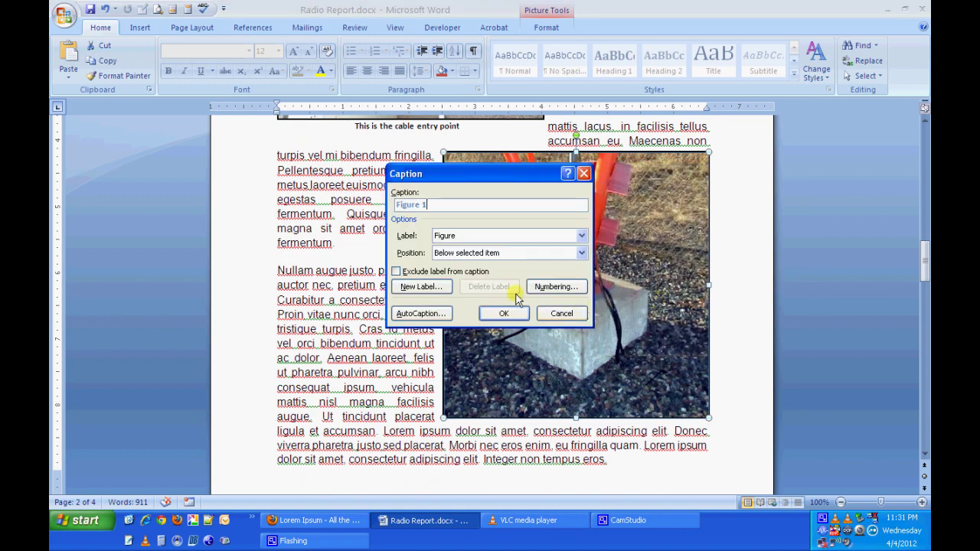
{"action": "left_click", "coordinate": [504, 313]}
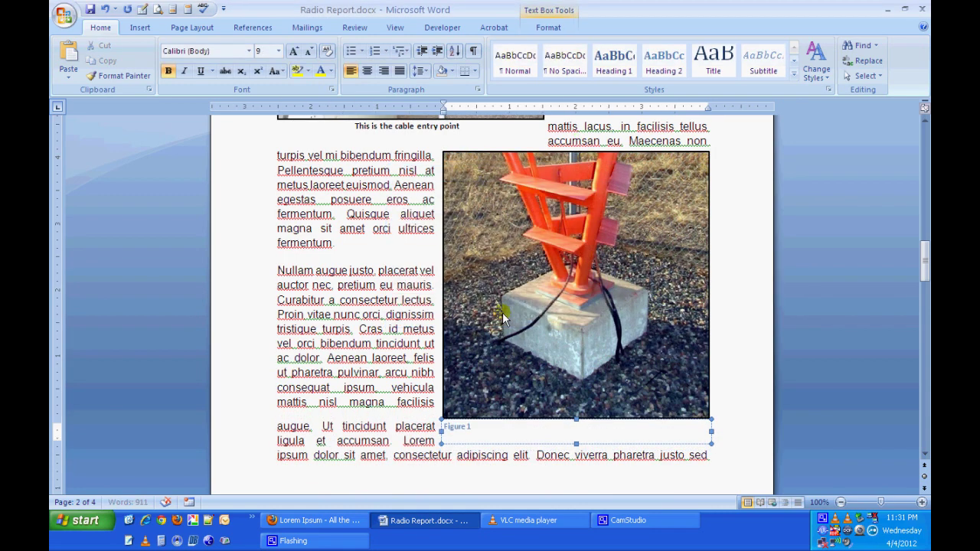
{"action": "left_click_drag", "start_coordinate": [489, 428], "coordinate": [446, 426]}
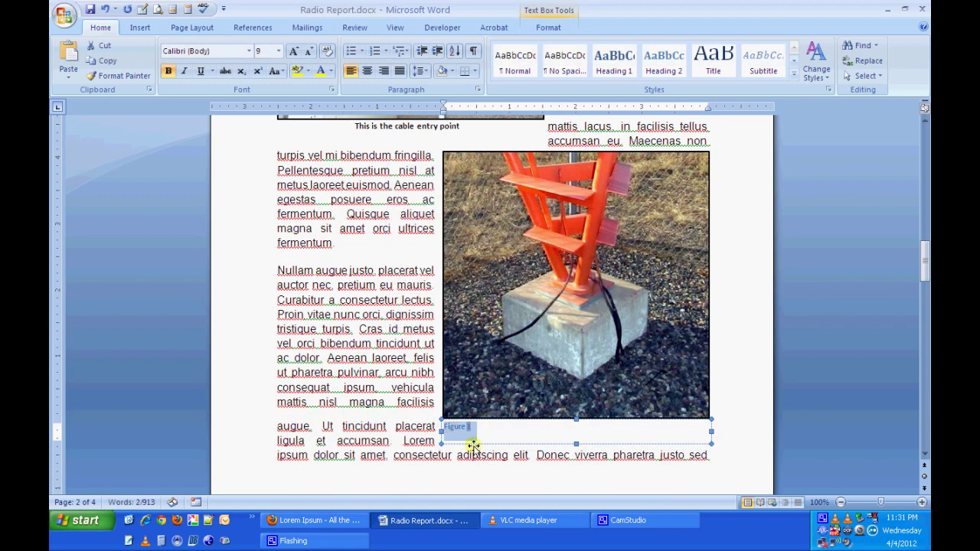
{"action": "type", "text": "Tow"}
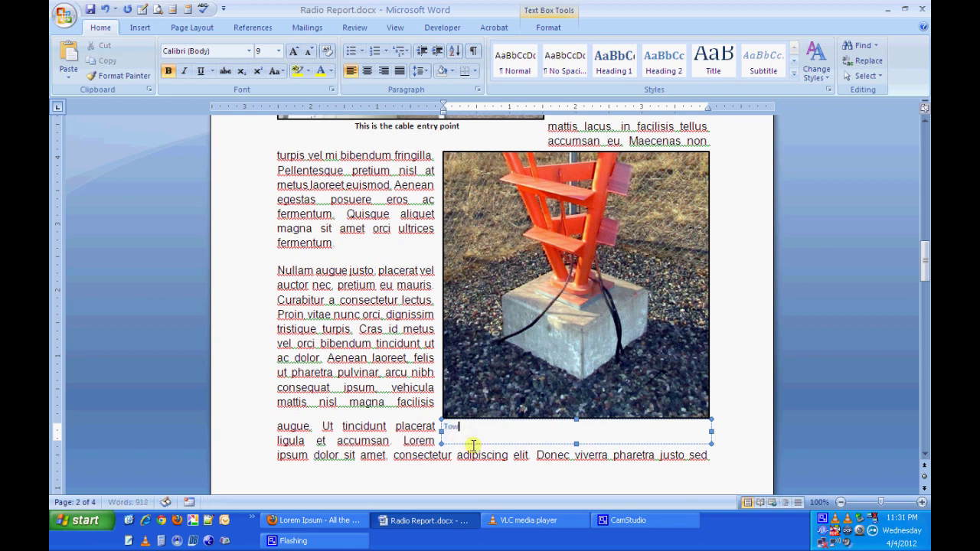
{"action": "type", "text": "er BAse"}
{"action": "key", "text": "BackSpace"}
{"action": "key", "text": "BackSpace"}
{"action": "key", "text": "BackSpace"}
{"action": "type", "text": "Base"}
{"action": "scroll", "coordinate": [394, 427], "scroll_direction": "up", "scroll_amount": 4}
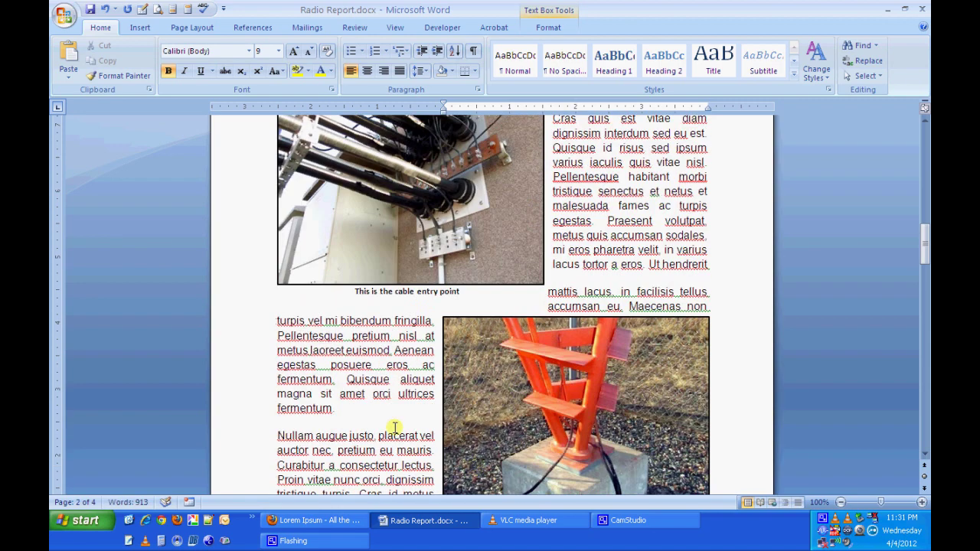
{"action": "left_click", "coordinate": [464, 290]}
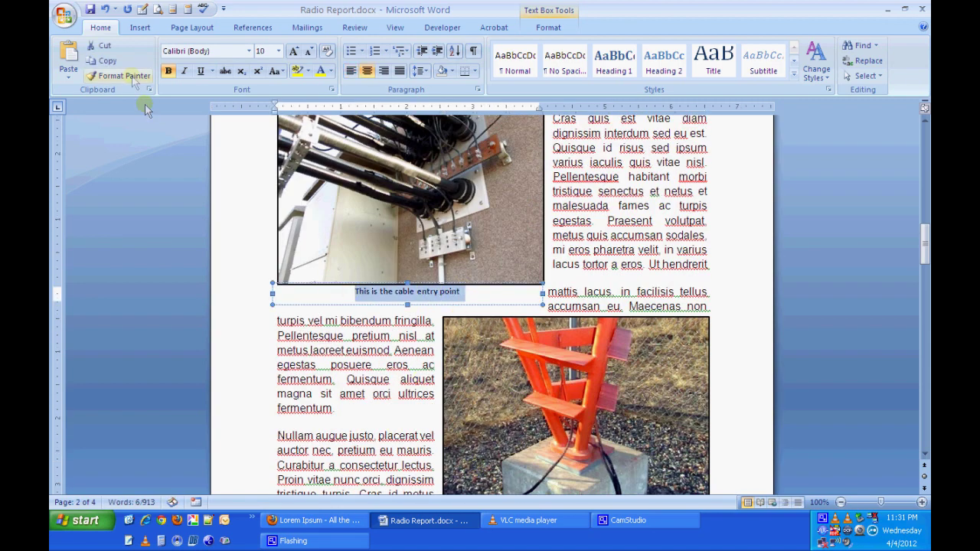
Step: Copy the cable entry caption's centred bold formatting onto the Tower Base caption
{"action": "left_click", "coordinate": [118, 75]}
{"action": "scroll", "coordinate": [406, 463], "scroll_direction": "down", "scroll_amount": 5}
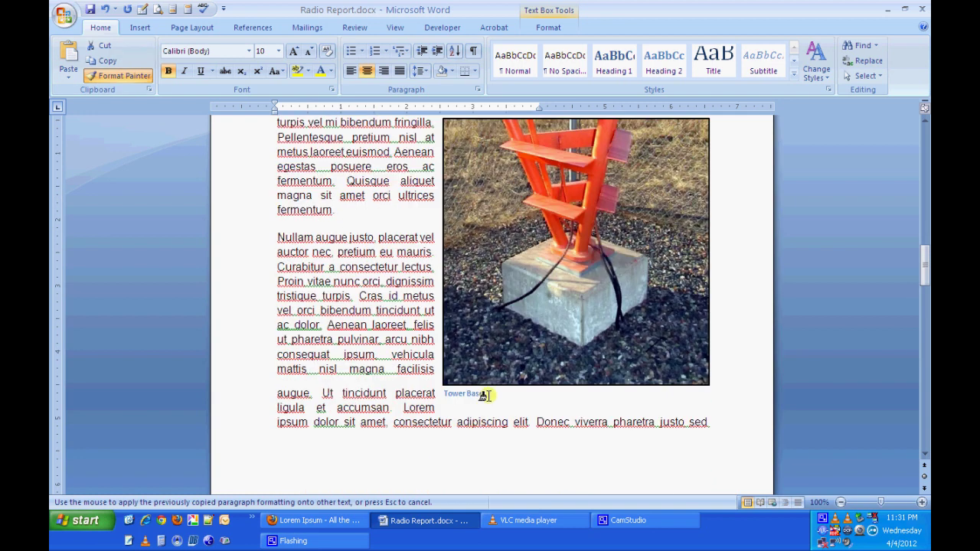
{"action": "left_click_drag", "start_coordinate": [485, 393], "coordinate": [444, 393]}
{"action": "left_click", "coordinate": [527, 450]}
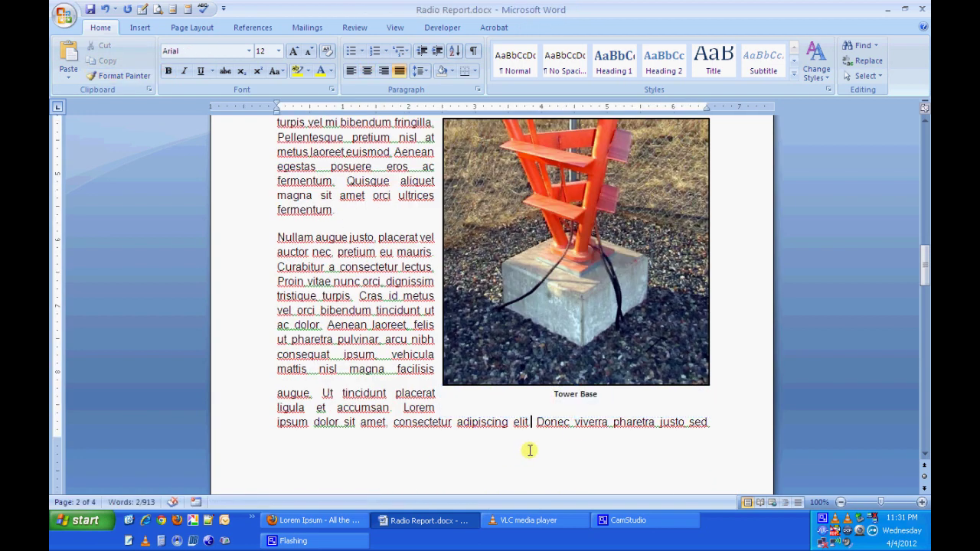
Step: Check the Tower Base caption box and save Radio Report.docx
{"action": "left_click", "coordinate": [575, 406]}
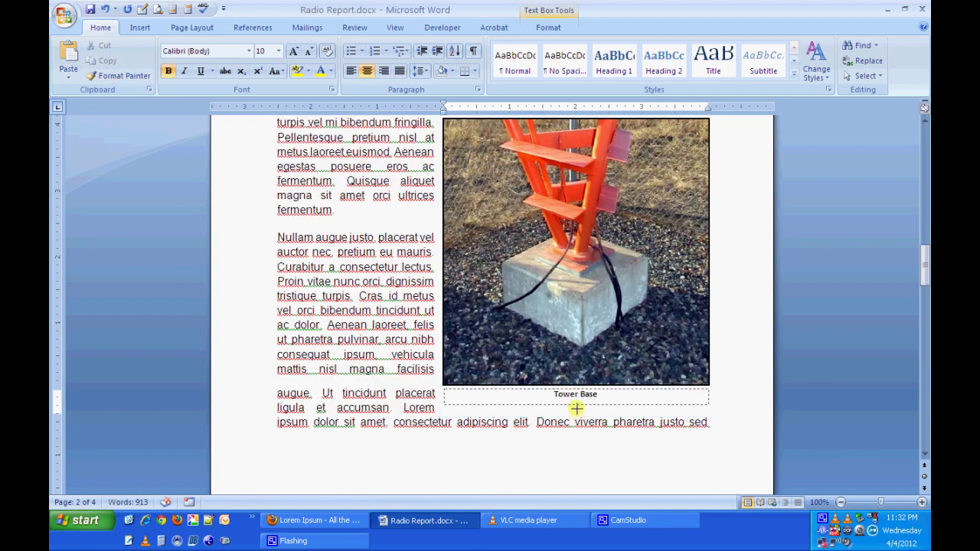
{"action": "scroll", "coordinate": [572, 436], "scroll_direction": "down", "scroll_amount": 1}
{"action": "scroll", "coordinate": [572, 436], "scroll_direction": "down", "scroll_amount": 5}
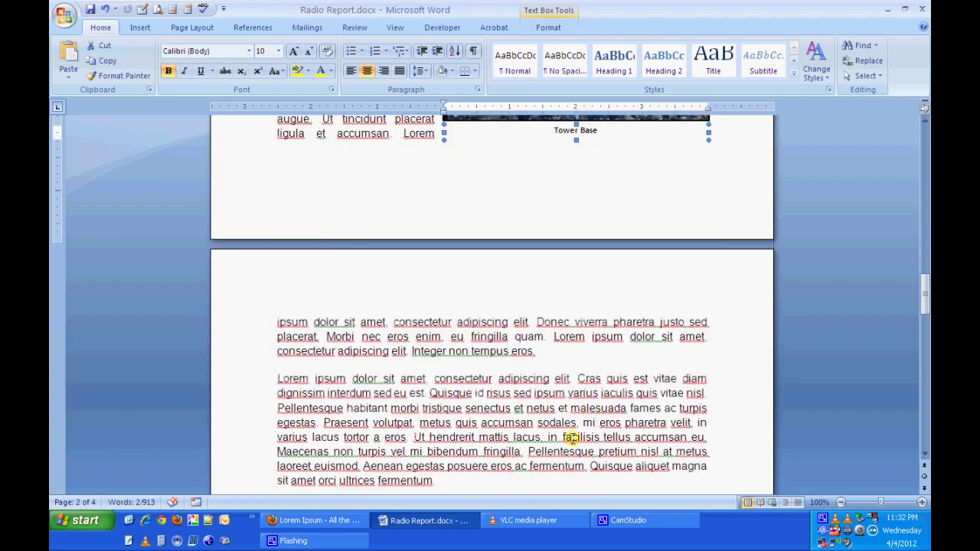
{"action": "scroll", "coordinate": [572, 438], "scroll_direction": "up", "scroll_amount": 3}
{"action": "scroll", "coordinate": [573, 438], "scroll_direction": "up", "scroll_amount": 5}
{"action": "scroll", "coordinate": [571, 442], "scroll_direction": "up", "scroll_amount": 5}
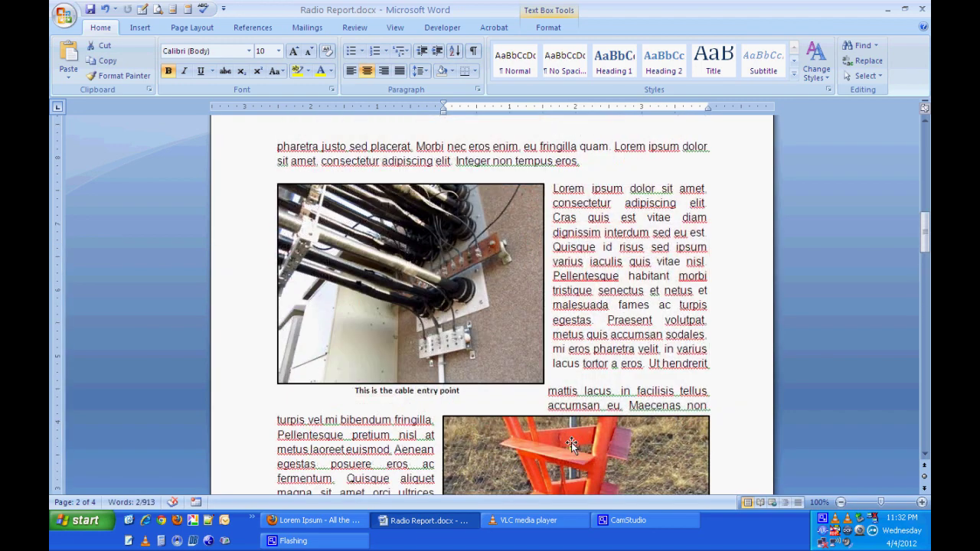
{"action": "left_click", "coordinate": [91, 10]}
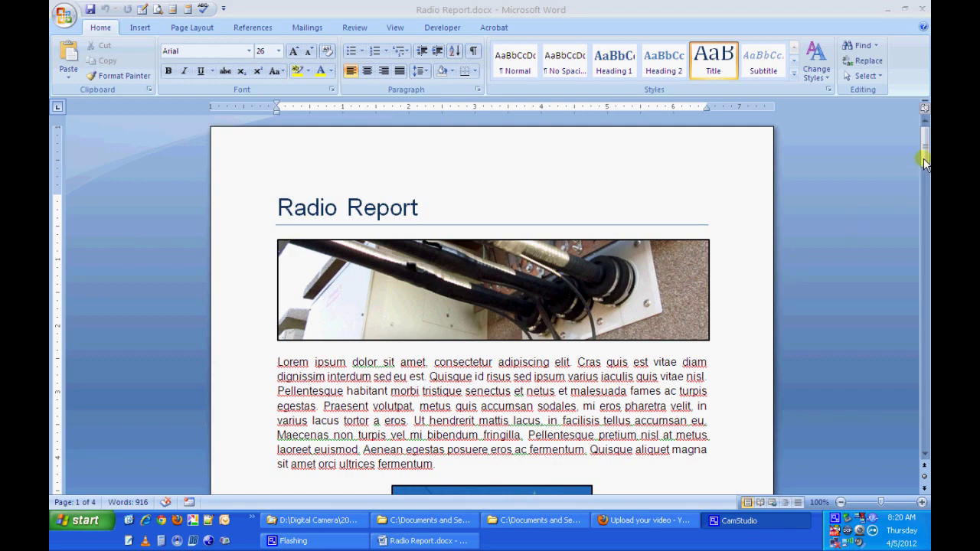
Step: Scroll to the ANTENNAS.jpg Top of Tower photo on page 1 and select it
{"action": "left_click_drag", "start_coordinate": [924, 153], "coordinate": [925, 191]}
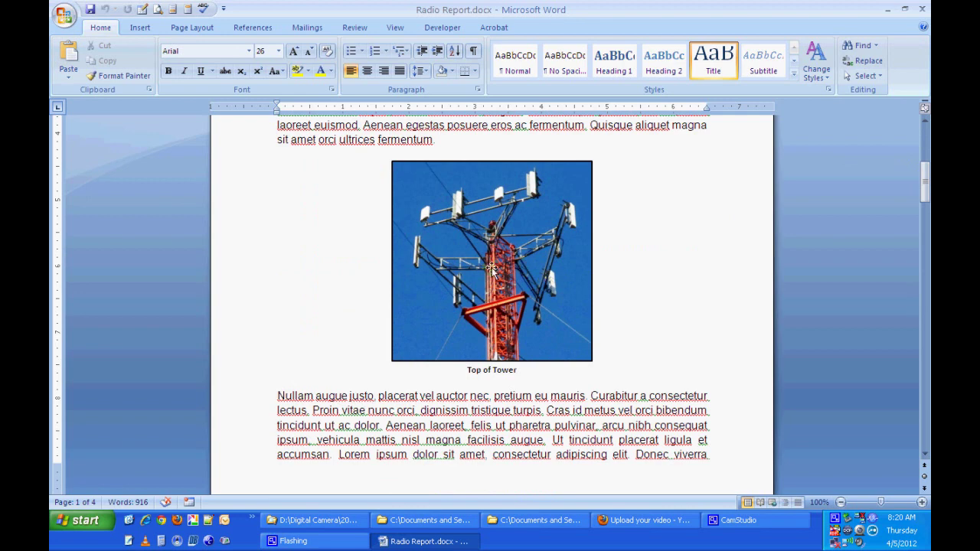
{"action": "left_click_drag", "start_coordinate": [491, 268], "coordinate": [469, 267]}
{"action": "left_click_drag", "start_coordinate": [469, 268], "coordinate": [495, 249]}
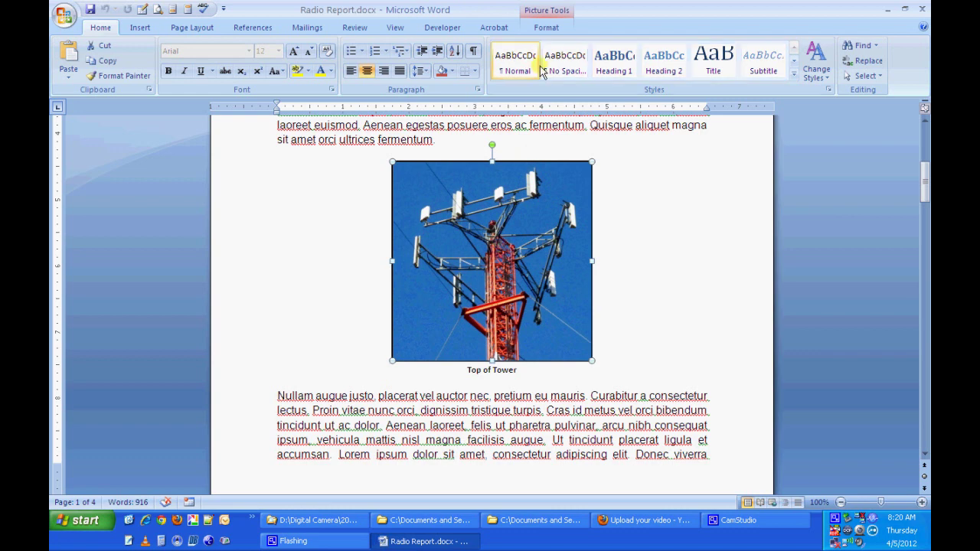
Step: Compress the pictures with the default settings and save Radio Report.docx
{"action": "left_click", "coordinate": [548, 29]}
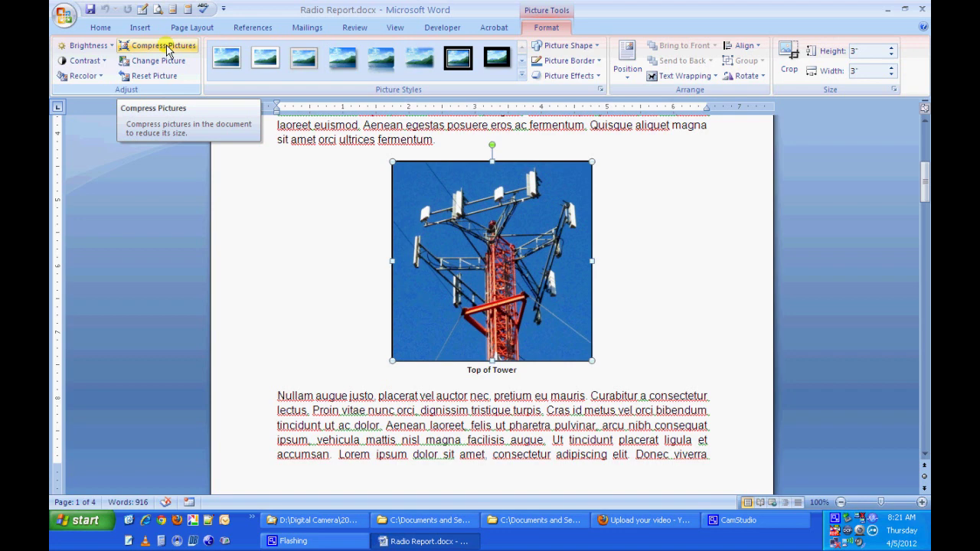
{"action": "left_click", "coordinate": [169, 50]}
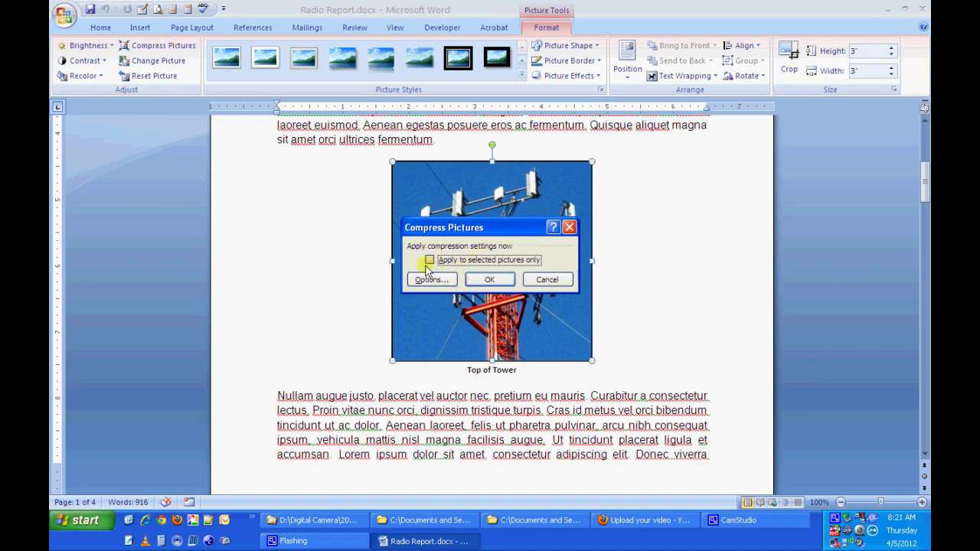
{"action": "left_click", "coordinate": [501, 283]}
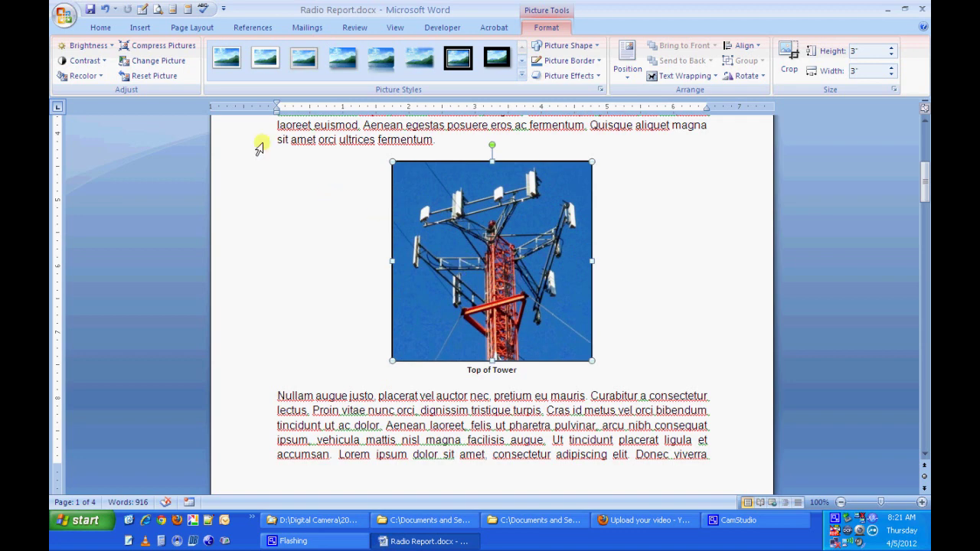
{"action": "left_click", "coordinate": [90, 11]}
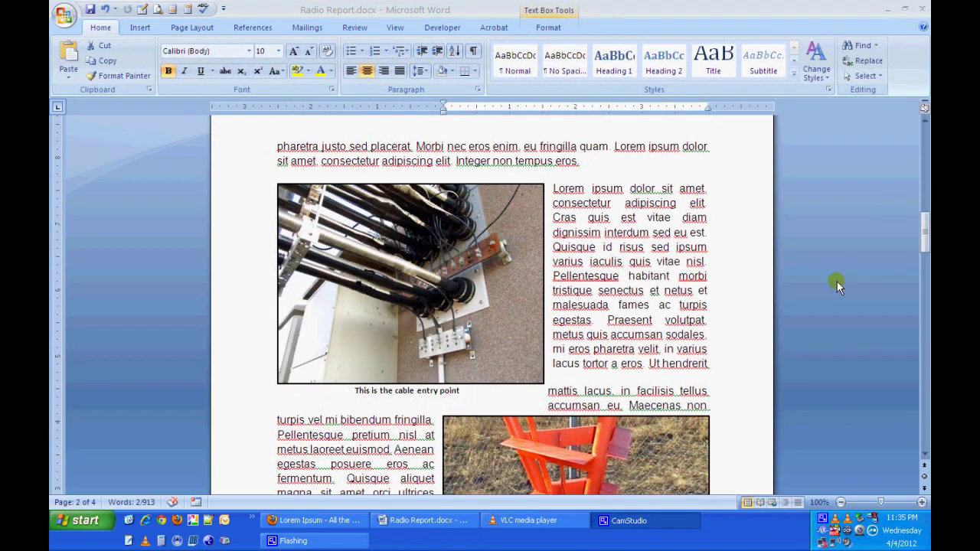
Step: Draw a 0.74" by 1.63" Right Arrow shape on the cable entry photo, aimed at the connector block
{"action": "mouse_move", "coordinate": [924, 238]}
{"action": "left_mouse_down"}
{"action": "mouse_move", "coordinate": [924, 147]}
{"action": "mouse_move", "coordinate": [924, 237]}
{"action": "left_mouse_up"}
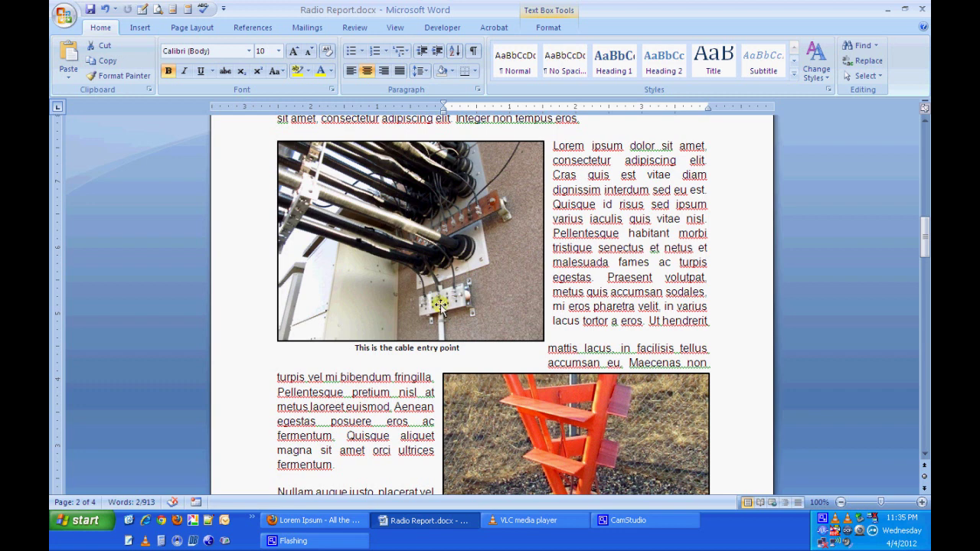
{"action": "left_click", "coordinate": [147, 30]}
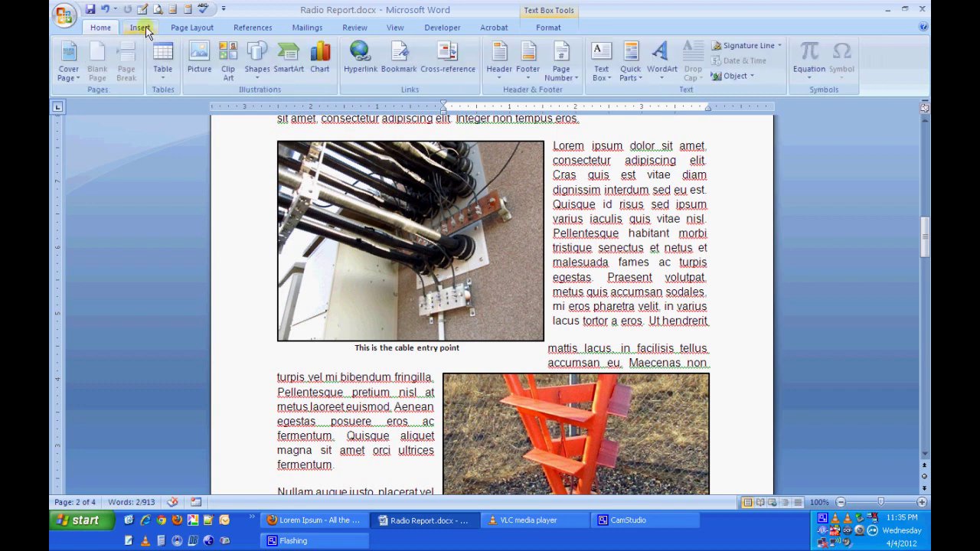
{"action": "left_click", "coordinate": [257, 69]}
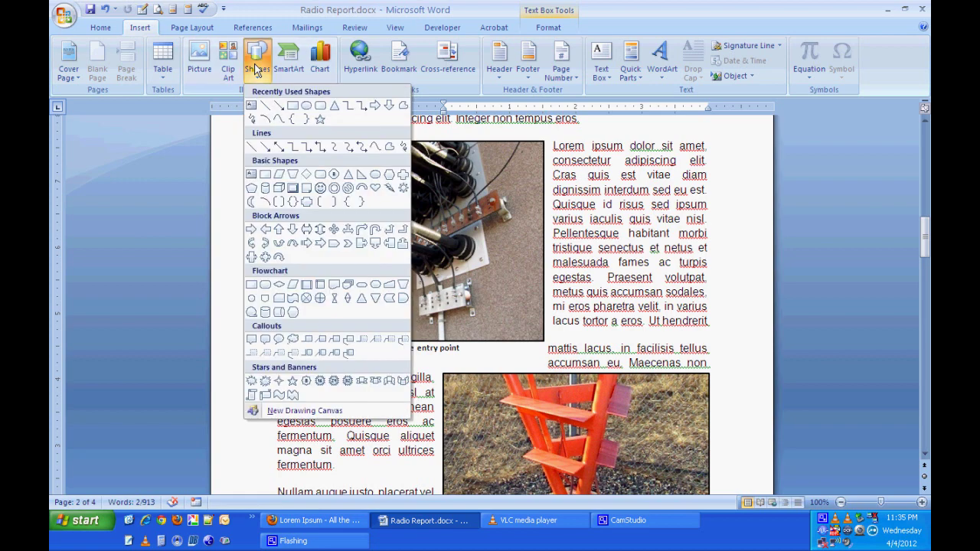
{"action": "left_click", "coordinate": [251, 231]}
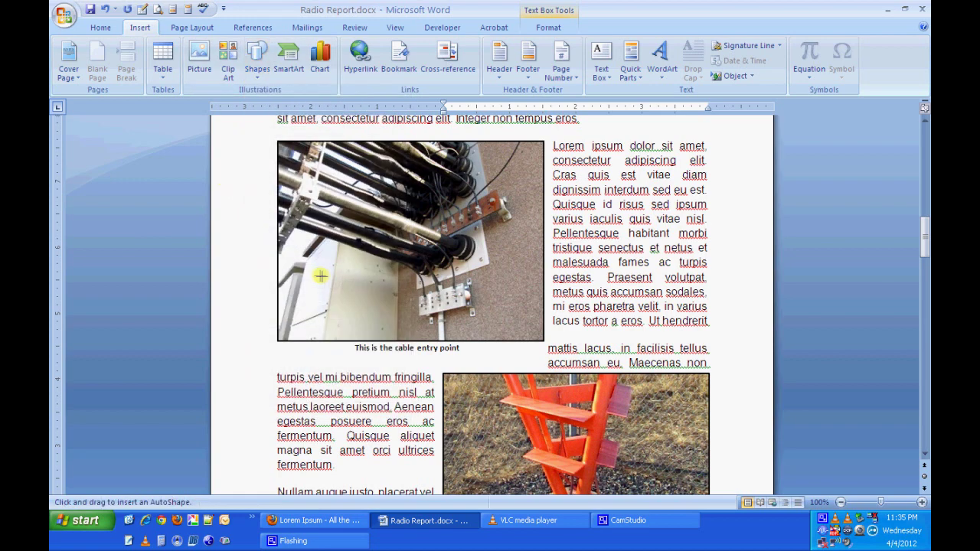
{"action": "left_click_drag", "start_coordinate": [298, 280], "coordinate": [407, 328]}
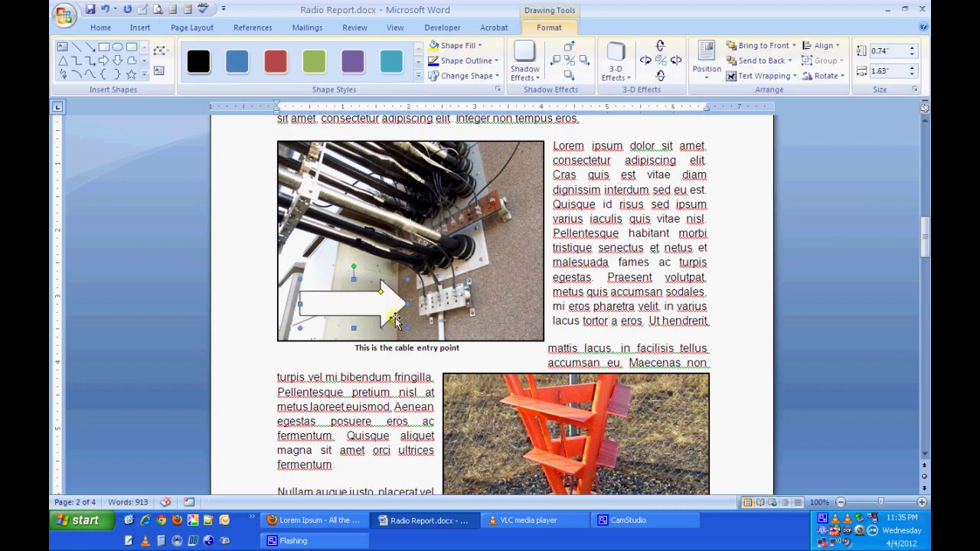
Step: Give the arrow a yellow fill and a red 2¼ pt outline
{"action": "left_click", "coordinate": [478, 46]}
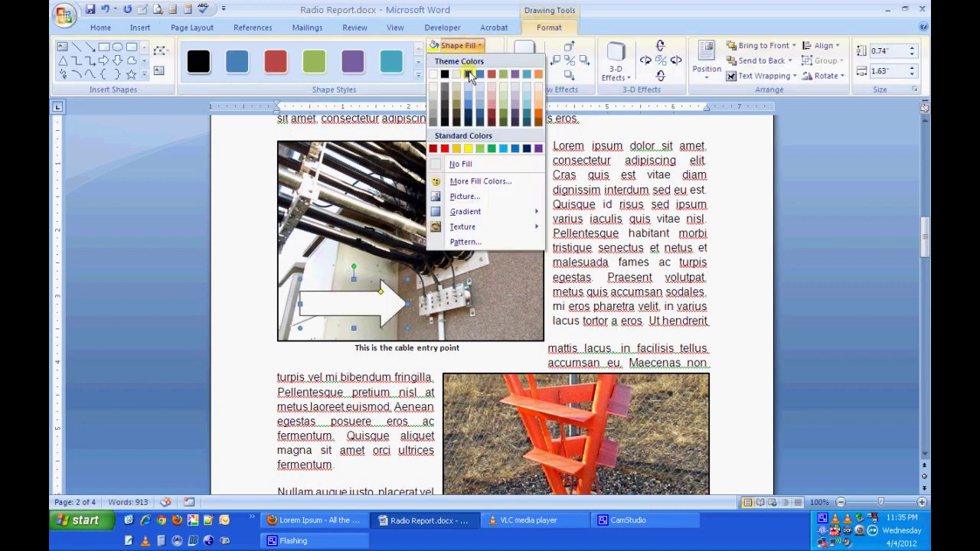
{"action": "left_click", "coordinate": [468, 149]}
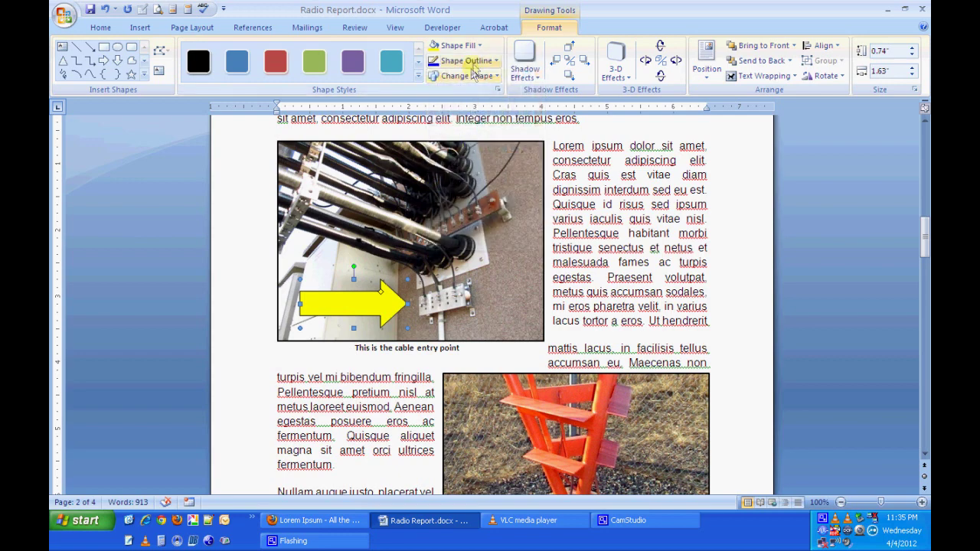
{"action": "left_click", "coordinate": [467, 61]}
{"action": "left_click", "coordinate": [444, 164]}
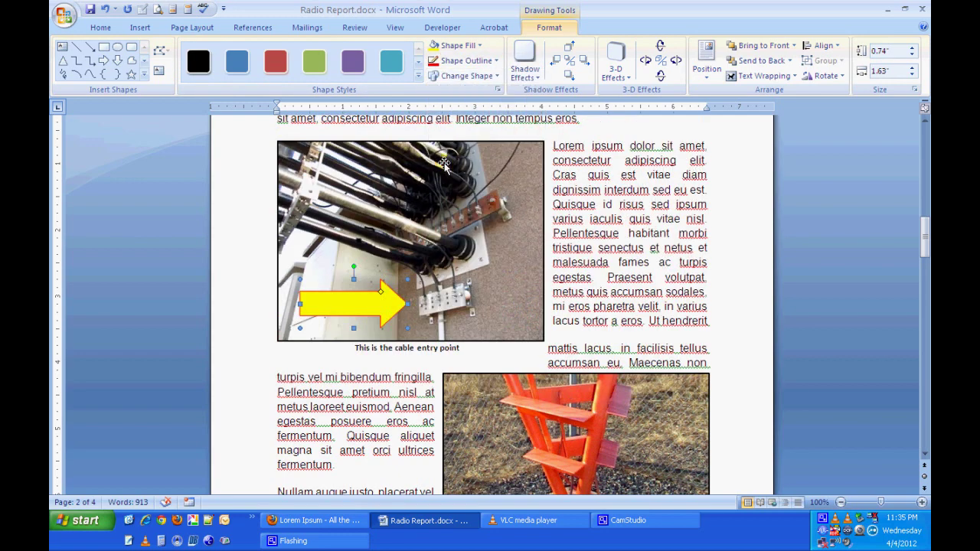
{"action": "left_click", "coordinate": [475, 61]}
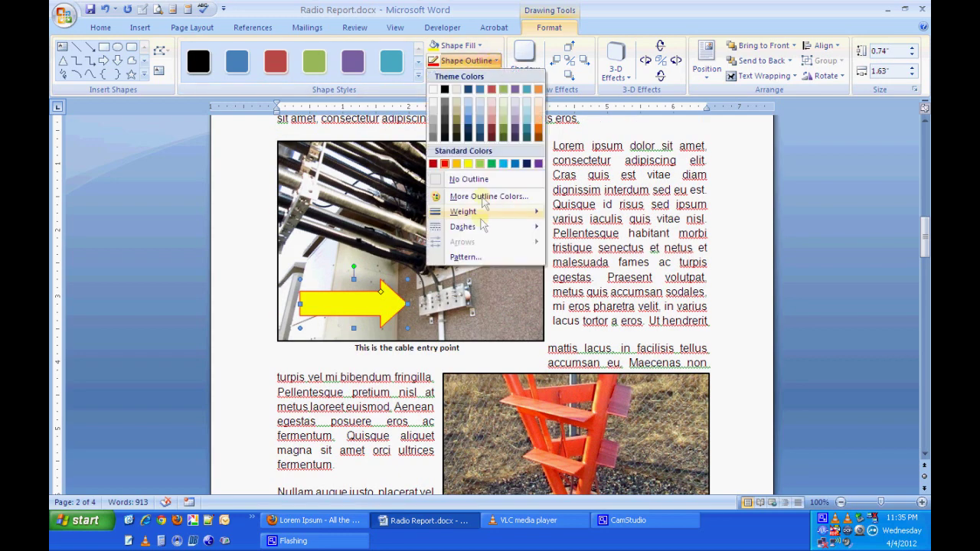
{"action": "mouse_move", "coordinate": [490, 211]}
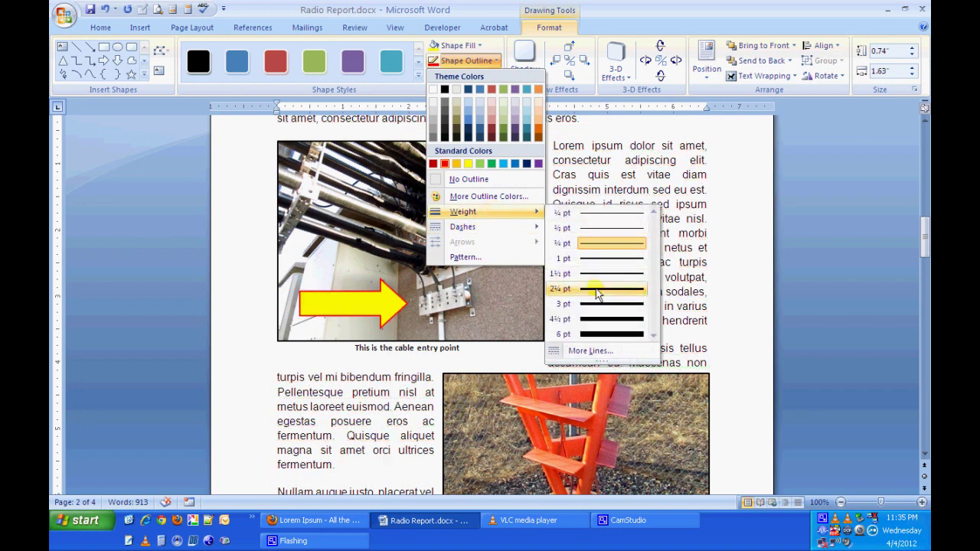
{"action": "left_click", "coordinate": [598, 289]}
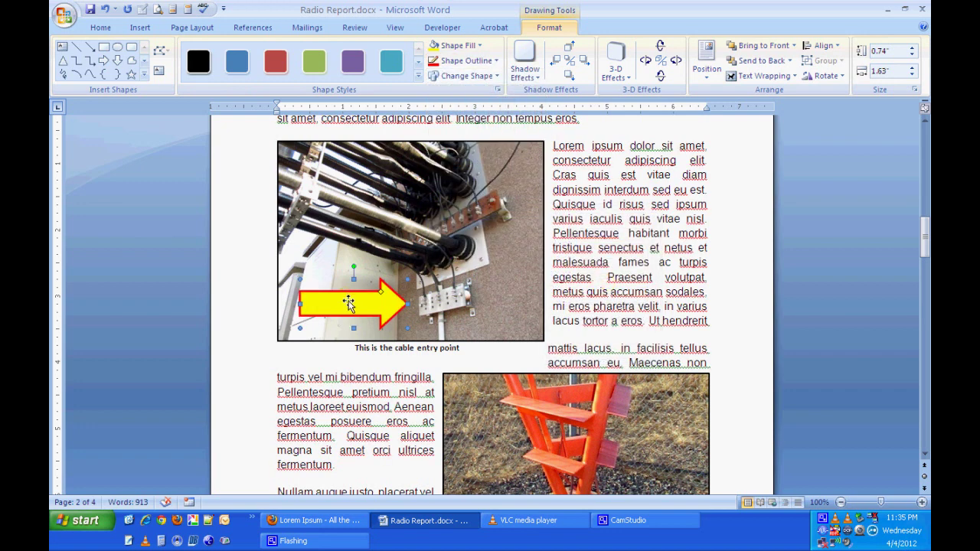
Step: Add the label 'You Need This!' inside the arrow and make the arrow slightly shorter
{"action": "right_click", "coordinate": [350, 306]}
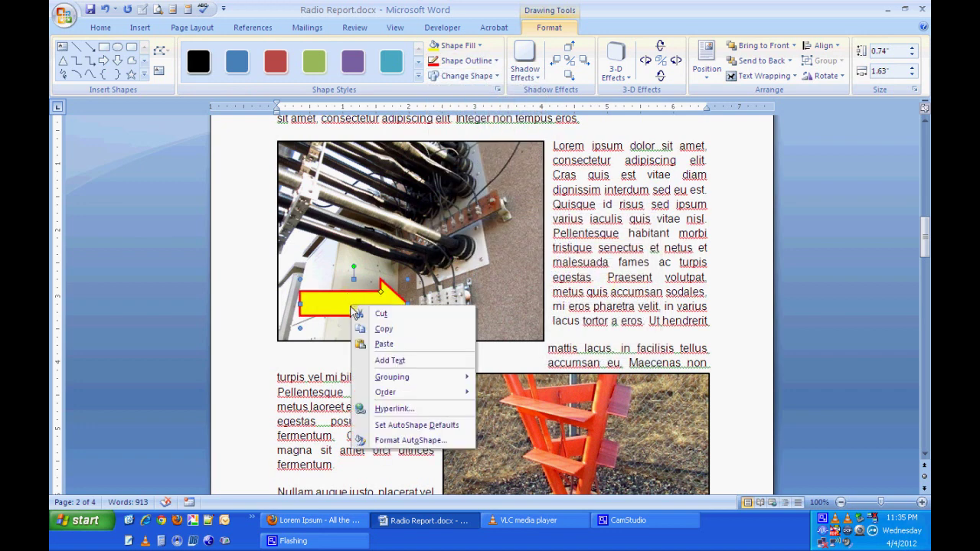
{"action": "left_click", "coordinate": [391, 360]}
{"action": "type", "text": "You Need This!"}
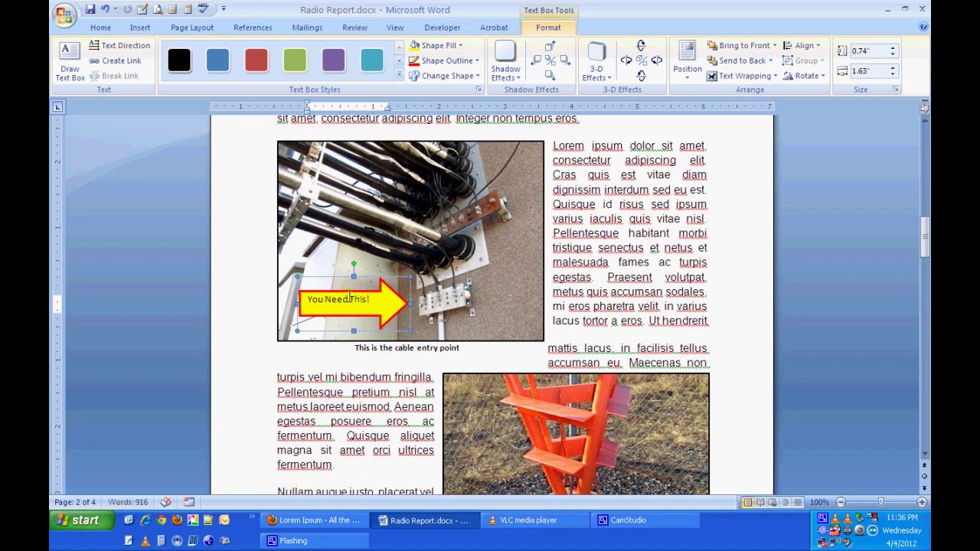
{"action": "left_click", "coordinate": [354, 331]}
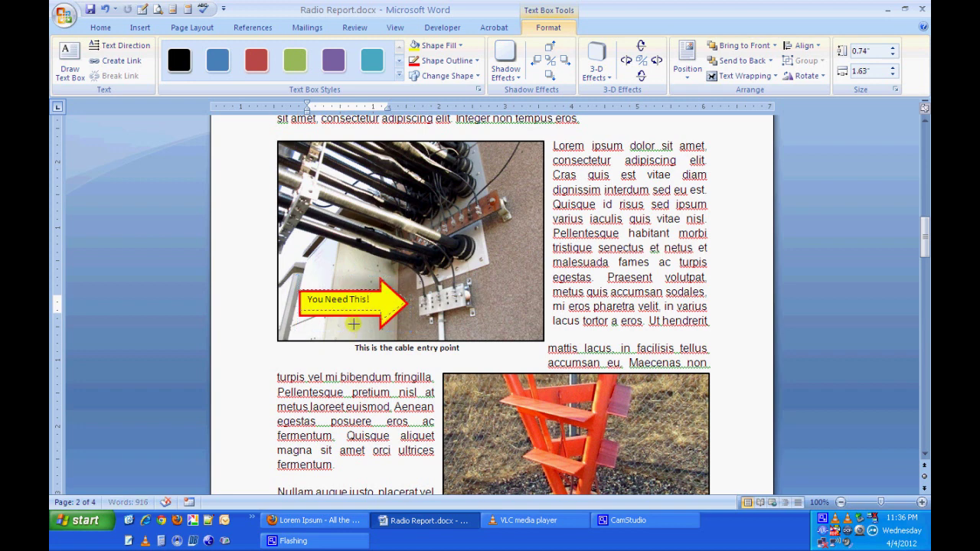
{"action": "left_click_drag", "start_coordinate": [354, 324], "coordinate": [354, 323]}
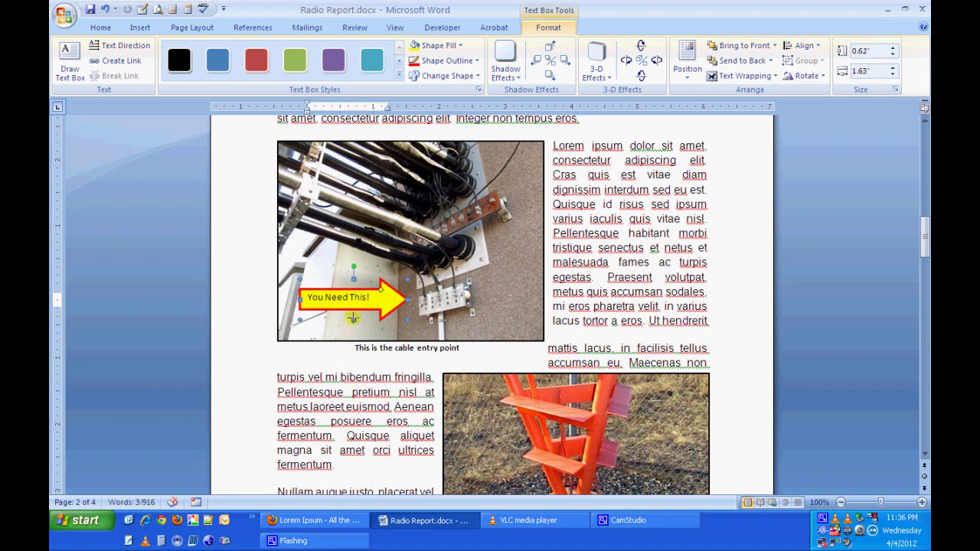
Step: Set the 'You Need This!' text to bold and centre it within the arrow
{"action": "left_click", "coordinate": [101, 28]}
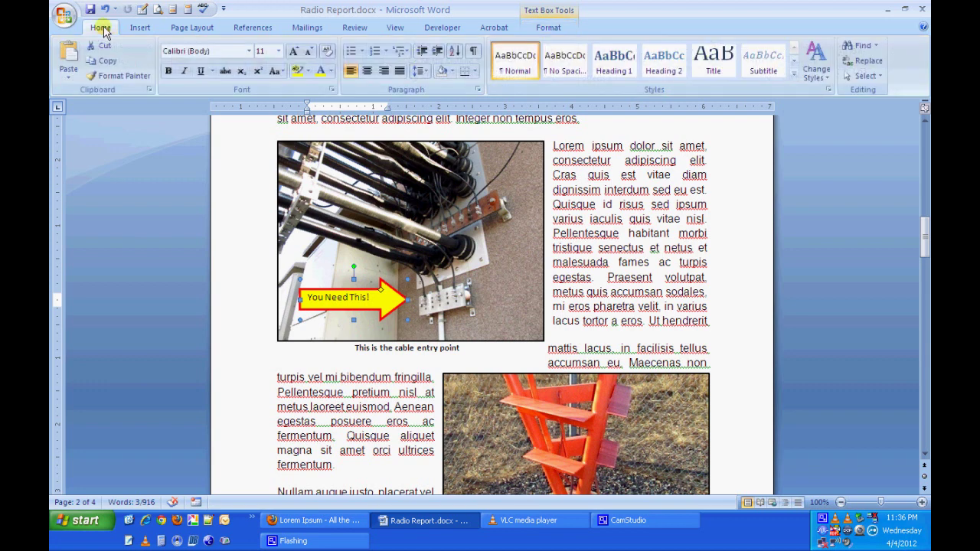
{"action": "left_click_drag", "start_coordinate": [372, 300], "coordinate": [315, 297]}
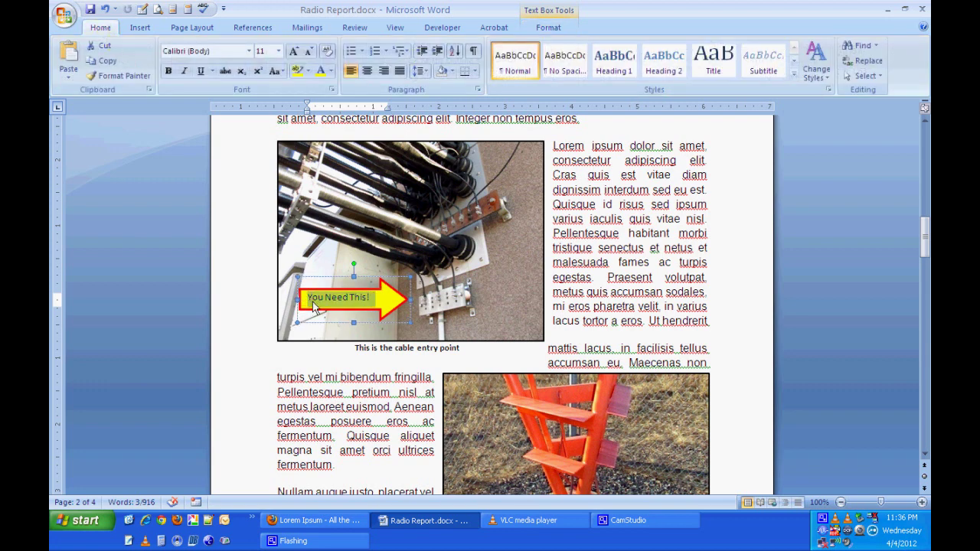
{"action": "left_click", "coordinate": [167, 70]}
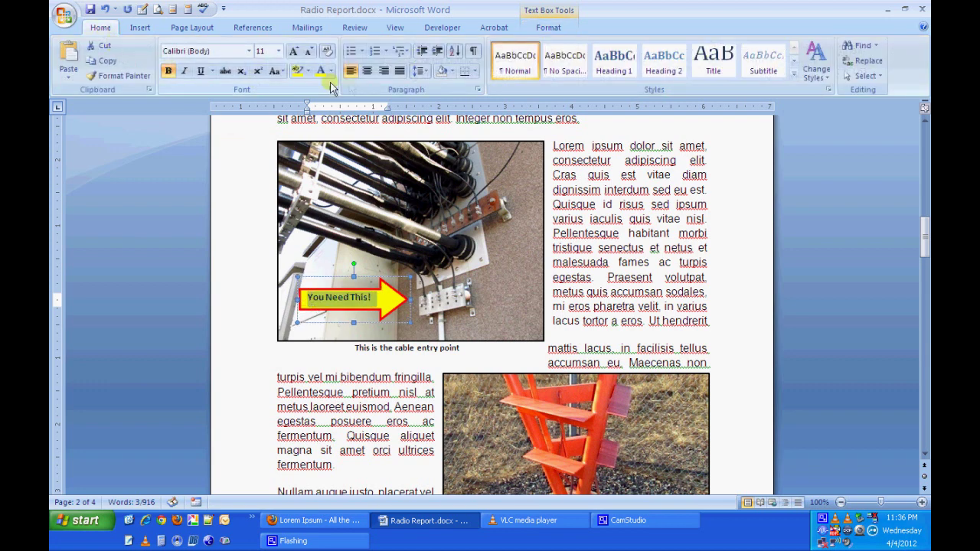
{"action": "left_click", "coordinate": [384, 71]}
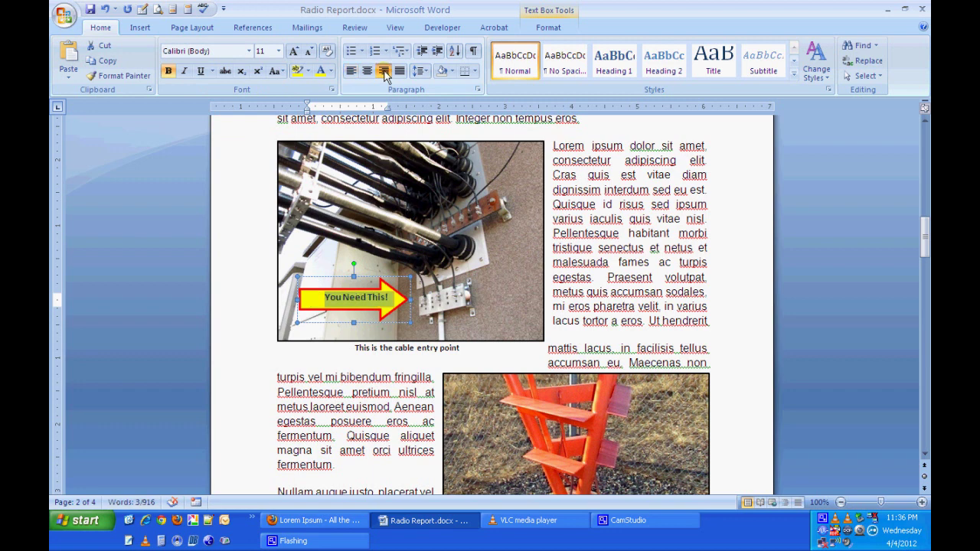
{"action": "left_click", "coordinate": [368, 70]}
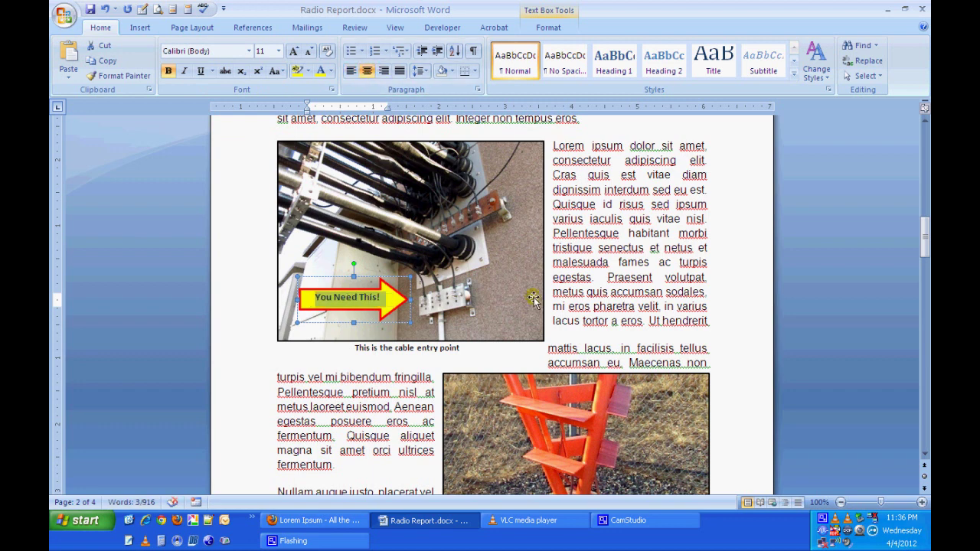
{"action": "left_click", "coordinate": [354, 323]}
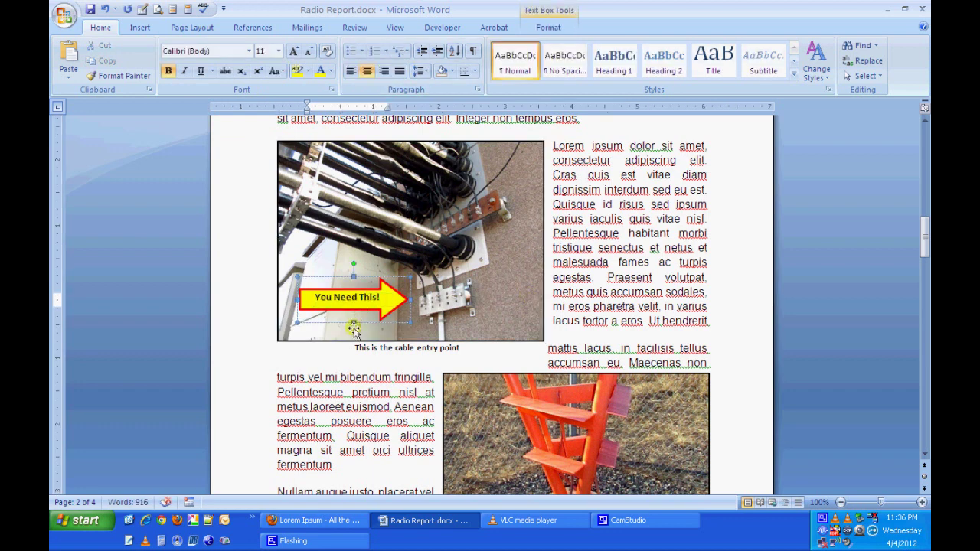
{"action": "left_click", "coordinate": [353, 317]}
{"action": "triple_click", "coordinate": [353, 315]}
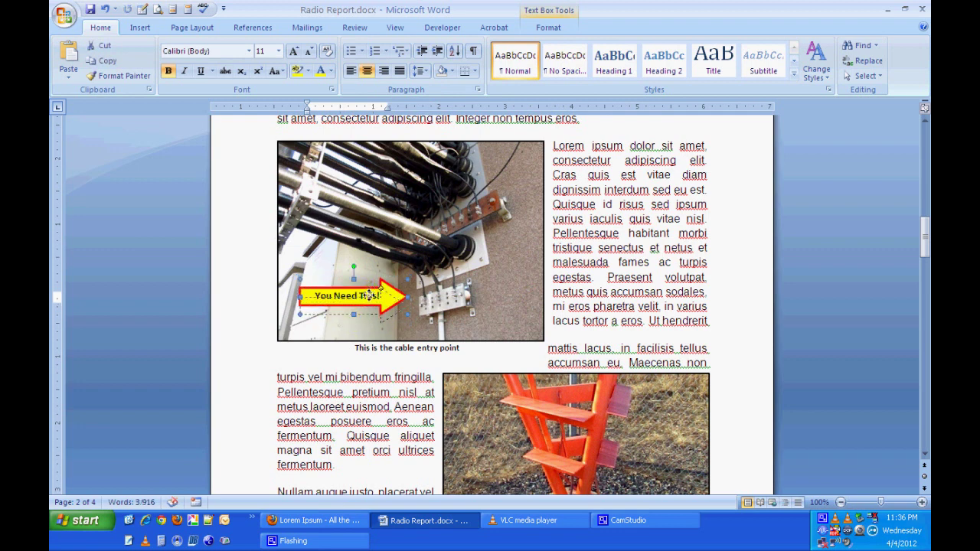
{"action": "left_click", "coordinate": [490, 319]}
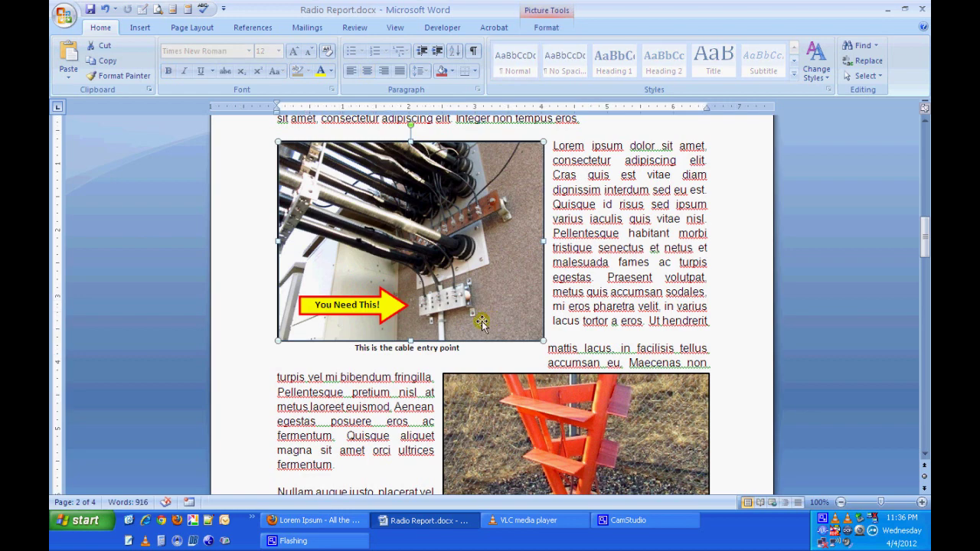
Step: Draw an oval over the cables on the Tower Base photo
{"action": "scroll", "coordinate": [525, 335], "scroll_direction": "down", "scroll_amount": 2}
{"action": "scroll", "coordinate": [566, 352], "scroll_direction": "down", "scroll_amount": 2}
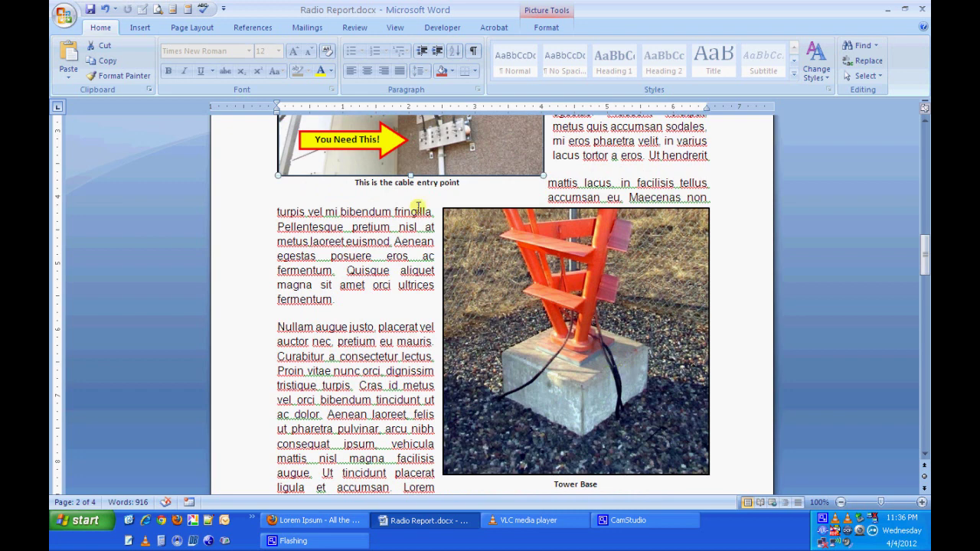
{"action": "left_click", "coordinate": [140, 28]}
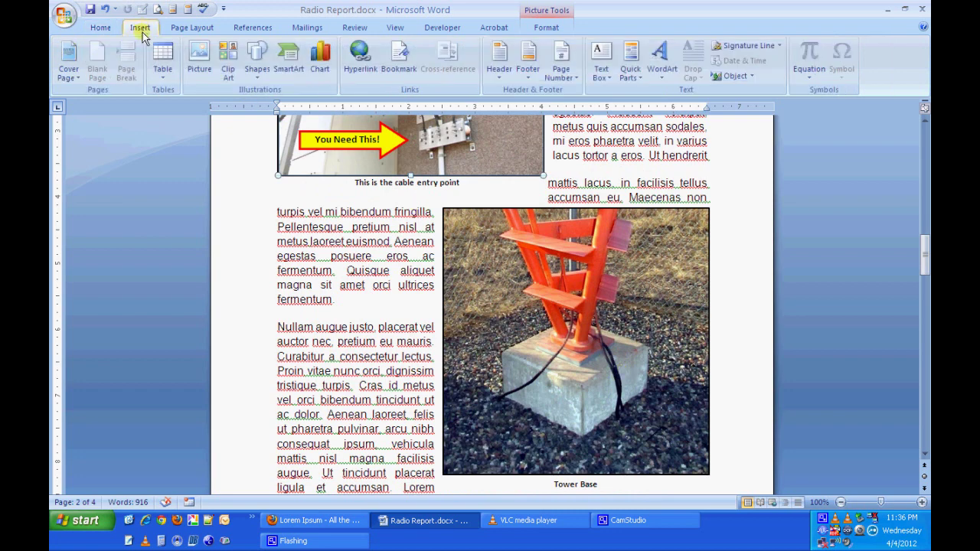
{"action": "left_click", "coordinate": [257, 63]}
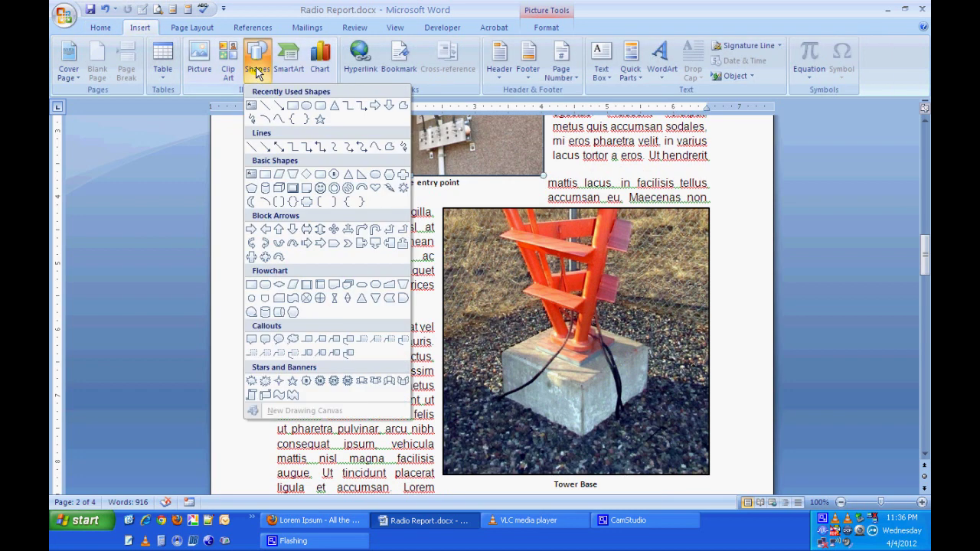
{"action": "left_click", "coordinate": [306, 107]}
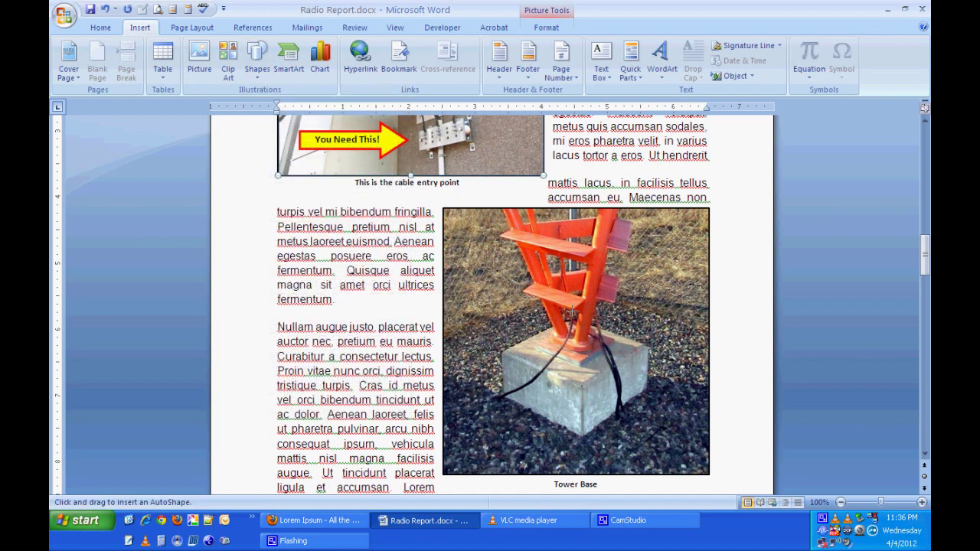
{"action": "left_click_drag", "start_coordinate": [575, 304], "coordinate": [649, 434]}
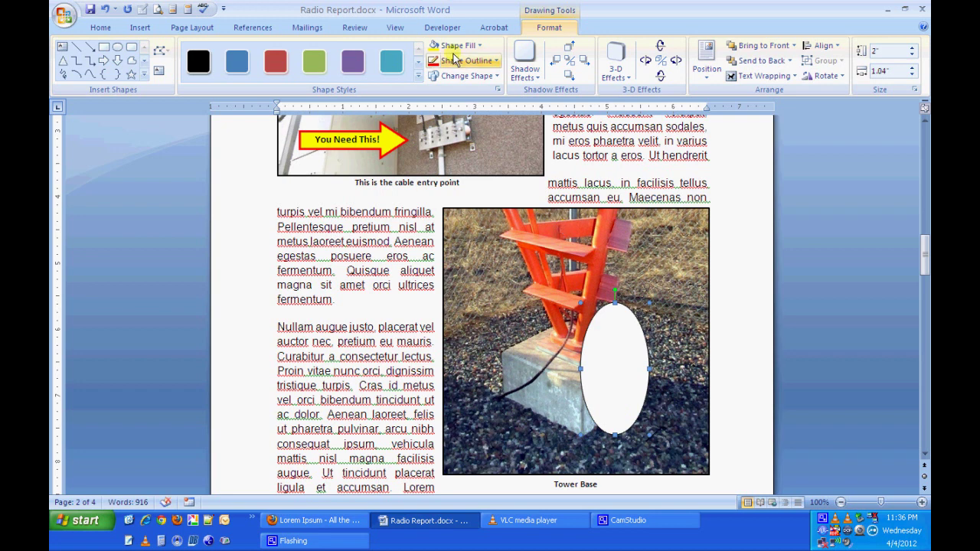
Step: Give the oval no fill and a yellow 2¼ pt outline, and tilt it along the cables
{"action": "left_click", "coordinate": [465, 47]}
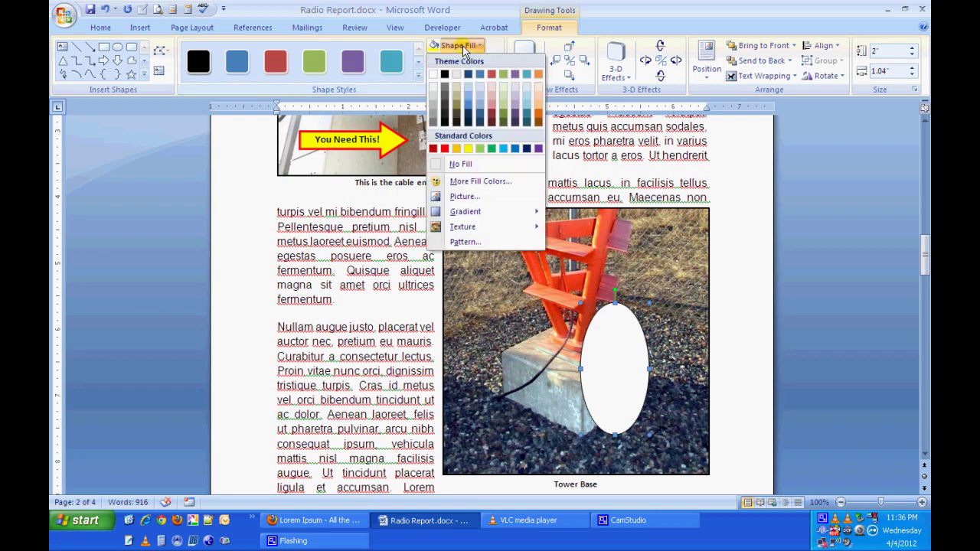
{"action": "left_click", "coordinate": [470, 166]}
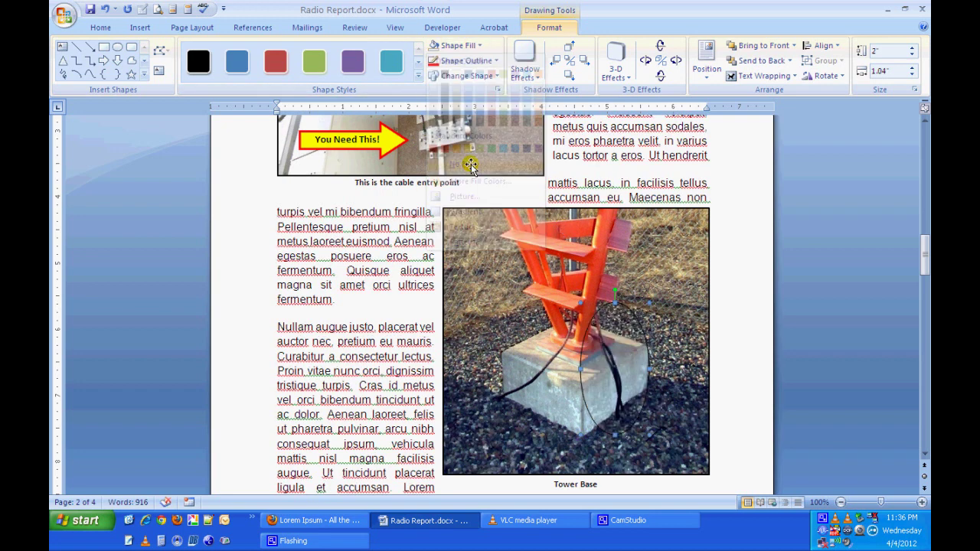
{"action": "left_click", "coordinate": [463, 61]}
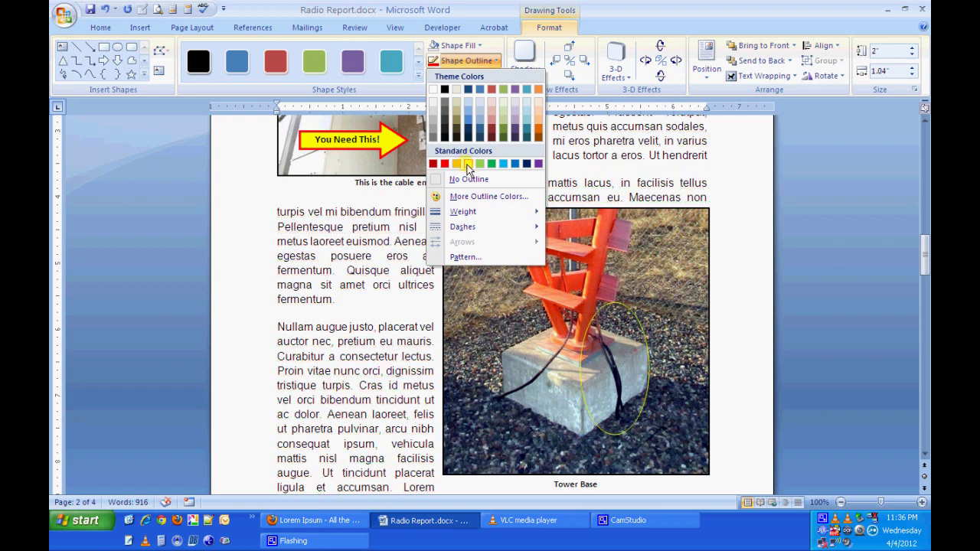
{"action": "left_click", "coordinate": [469, 165]}
{"action": "left_click", "coordinate": [463, 60]}
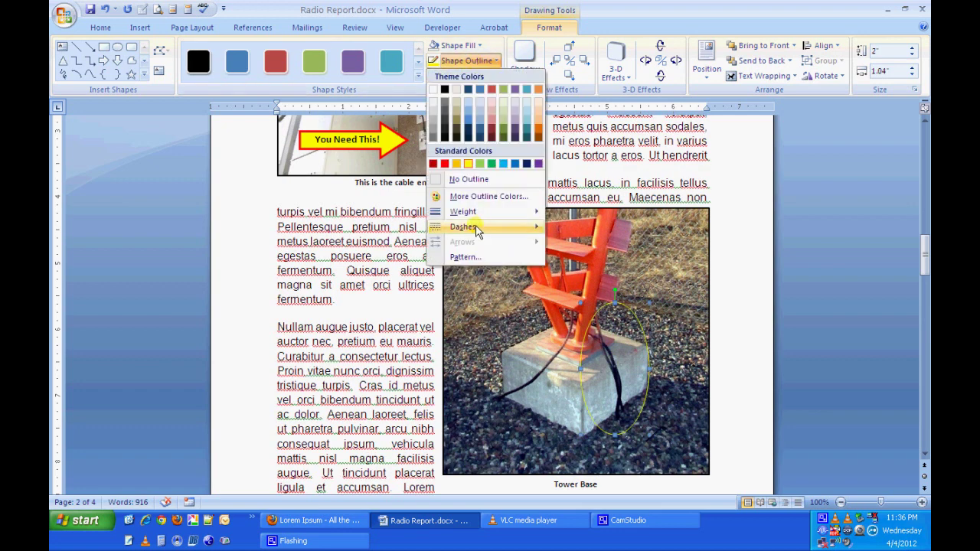
{"action": "mouse_move", "coordinate": [478, 212]}
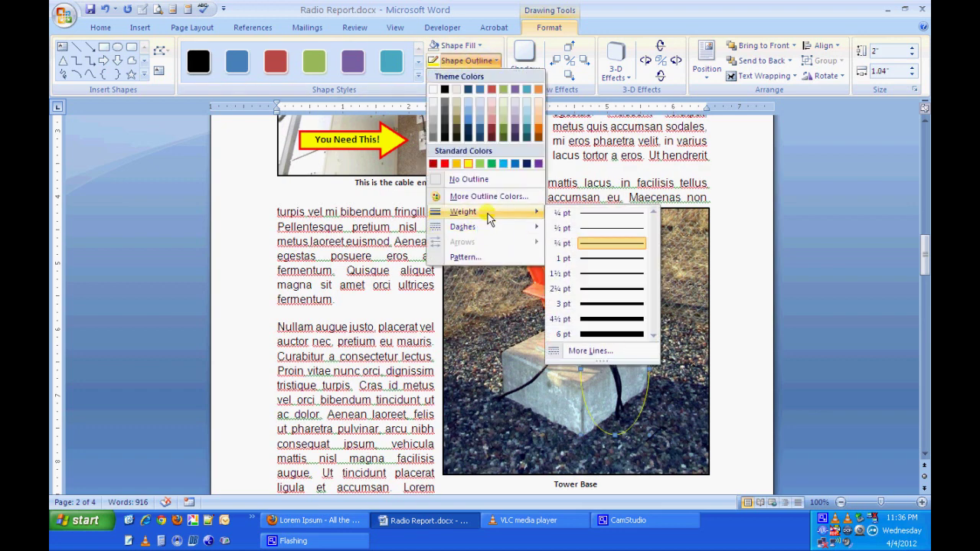
{"action": "left_click", "coordinate": [596, 291]}
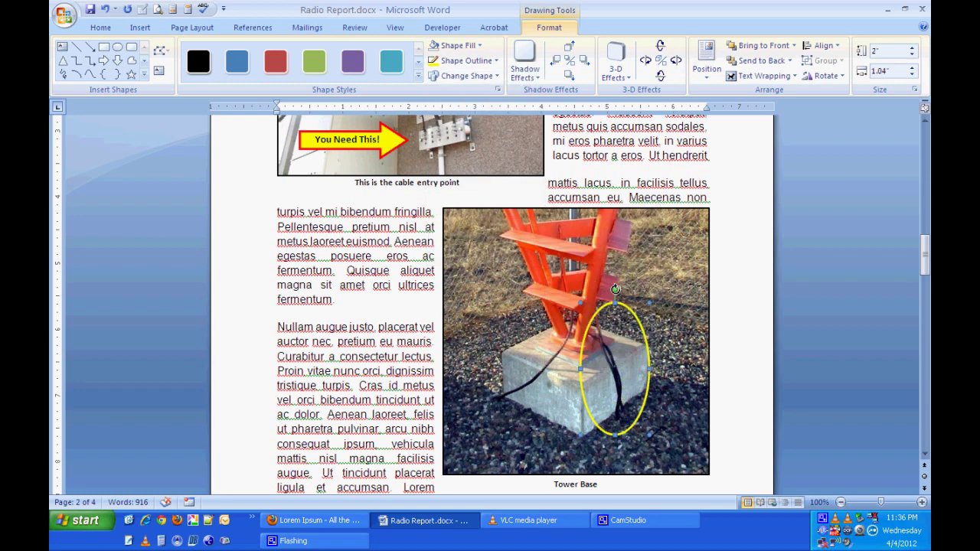
{"action": "left_click_drag", "start_coordinate": [615, 291], "coordinate": [594, 293]}
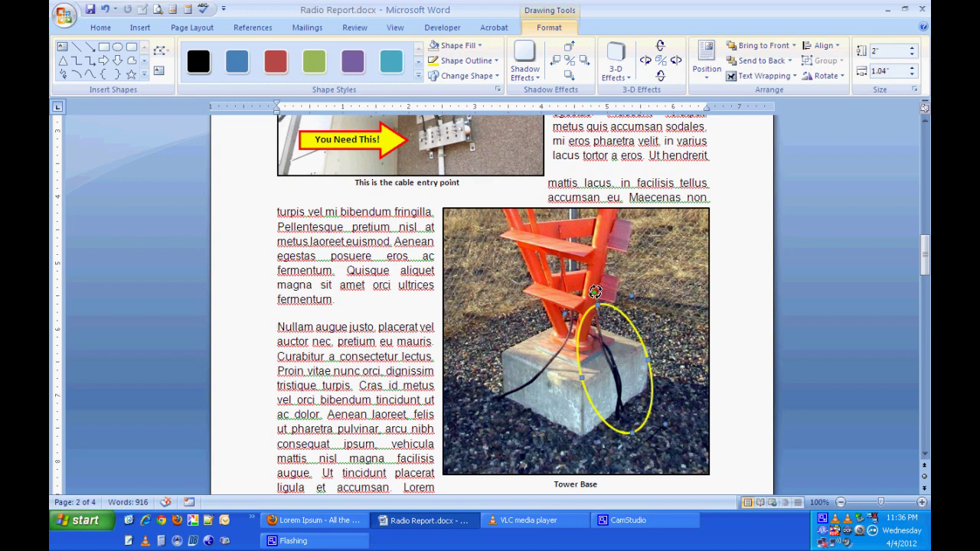
{"action": "left_click", "coordinate": [553, 411]}
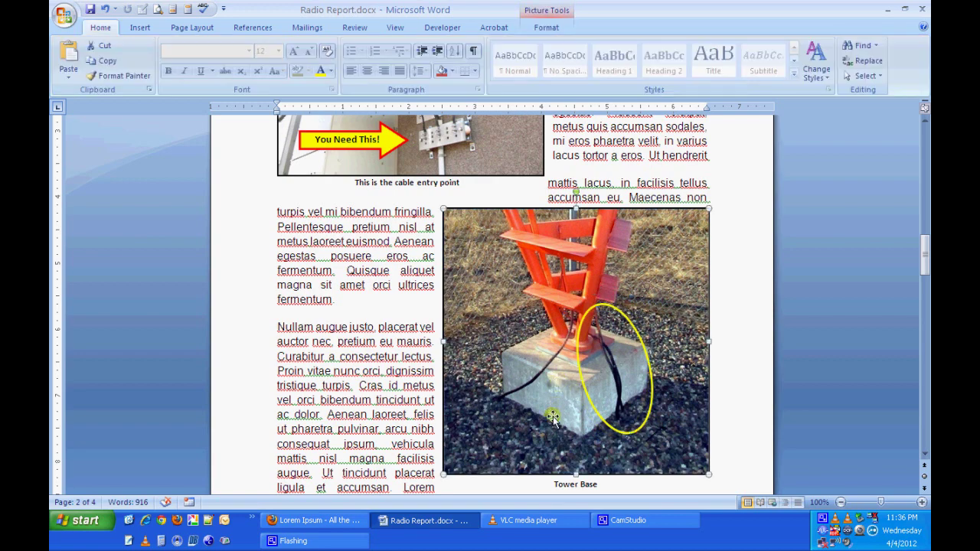
{"action": "scroll", "coordinate": [553, 416], "scroll_direction": "down", "scroll_amount": 2}
{"action": "scroll", "coordinate": [553, 416], "scroll_direction": "up", "scroll_amount": 2}
{"action": "scroll", "coordinate": [554, 416], "scroll_direction": "up", "scroll_amount": 5}
{"action": "scroll", "coordinate": [553, 415], "scroll_direction": "up", "scroll_amount": 3}
{"action": "scroll", "coordinate": [553, 415], "scroll_direction": "up", "scroll_amount": 5}
{"action": "scroll", "coordinate": [553, 415], "scroll_direction": "up", "scroll_amount": 3}
{"action": "scroll", "coordinate": [554, 415], "scroll_direction": "up", "scroll_amount": 5}
{"action": "scroll", "coordinate": [554, 416], "scroll_direction": "up", "scroll_amount": 1}
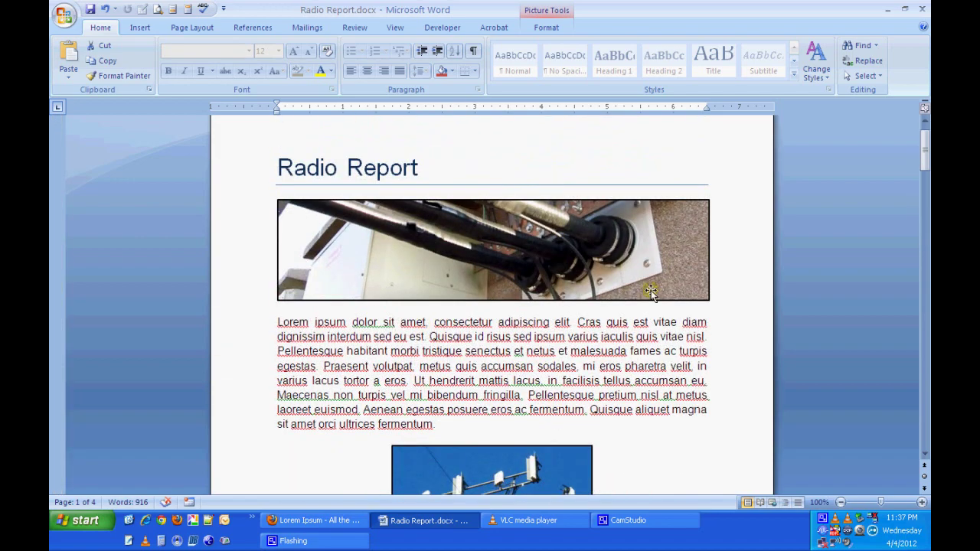
{"action": "scroll", "coordinate": [711, 271], "scroll_direction": "down", "scroll_amount": 1}
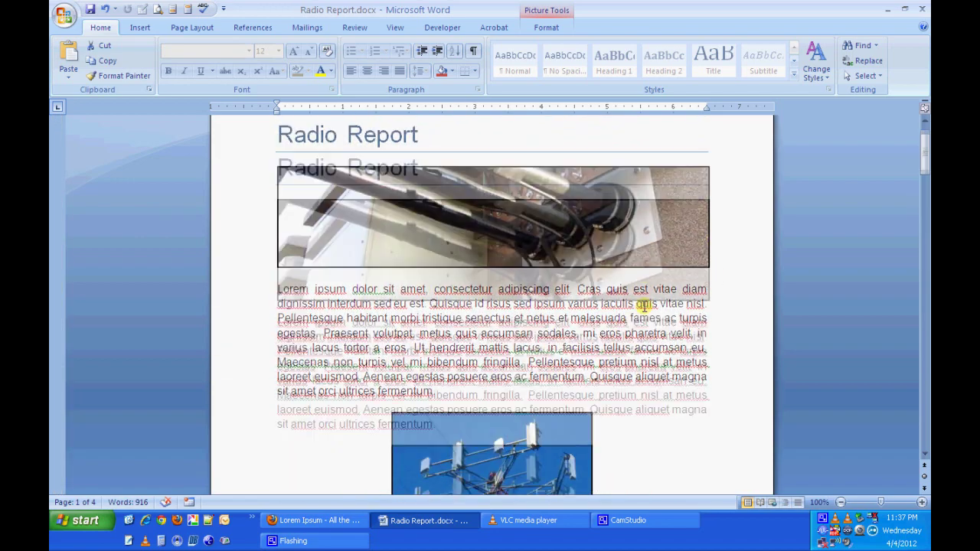
{"action": "scroll", "coordinate": [646, 303], "scroll_direction": "down", "scroll_amount": 3}
{"action": "scroll", "coordinate": [645, 306], "scroll_direction": "down", "scroll_amount": 1}
{"action": "scroll", "coordinate": [516, 321], "scroll_direction": "down", "scroll_amount": 3}
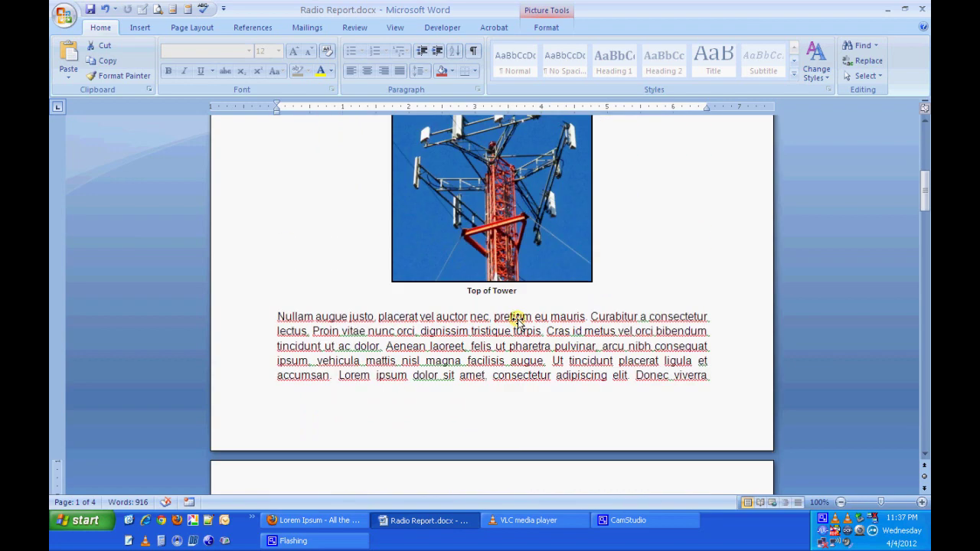
{"action": "scroll", "coordinate": [512, 319], "scroll_direction": "down", "scroll_amount": 5}
{"action": "scroll", "coordinate": [509, 320], "scroll_direction": "down", "scroll_amount": 3}
{"action": "scroll", "coordinate": [475, 329], "scroll_direction": "down", "scroll_amount": 1}
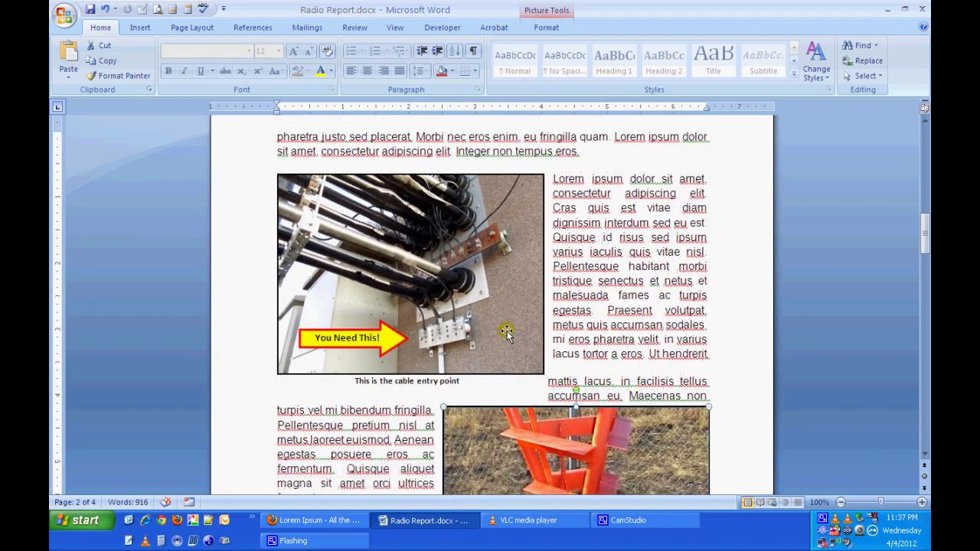
{"action": "scroll", "coordinate": [505, 330], "scroll_direction": "down", "scroll_amount": 1}
{"action": "scroll", "coordinate": [599, 418], "scroll_direction": "down", "scroll_amount": 4}
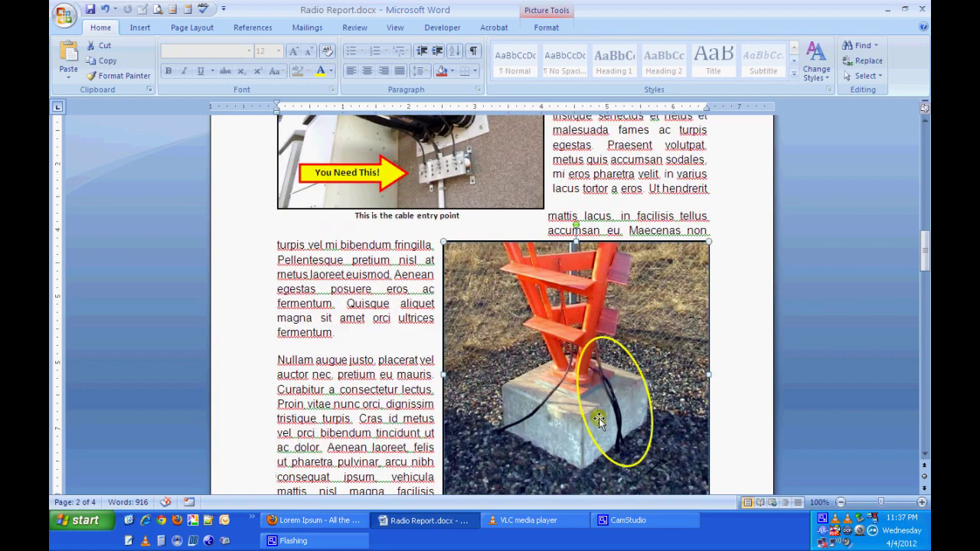
{"action": "scroll", "coordinate": [626, 427], "scroll_direction": "down", "scroll_amount": 2}
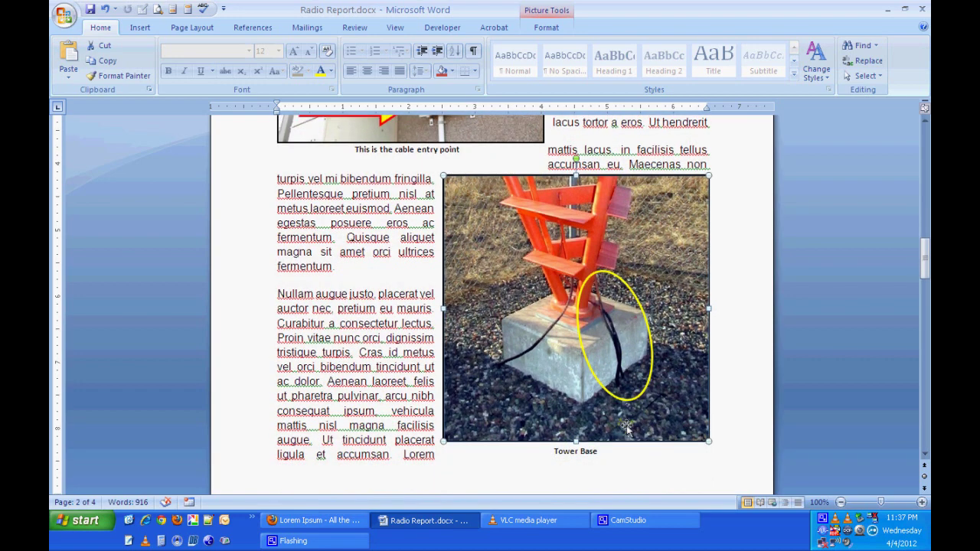
{"action": "scroll", "coordinate": [608, 394], "scroll_direction": "down", "scroll_amount": 4}
{"action": "scroll", "coordinate": [608, 394], "scroll_direction": "down", "scroll_amount": 2}
{"action": "scroll", "coordinate": [608, 394], "scroll_direction": "down", "scroll_amount": 5}
{"action": "scroll", "coordinate": [608, 394], "scroll_direction": "down", "scroll_amount": 4}
{"action": "scroll", "coordinate": [609, 392], "scroll_direction": "down", "scroll_amount": 2}
{"action": "scroll", "coordinate": [609, 394], "scroll_direction": "down", "scroll_amount": 1}
{"action": "scroll", "coordinate": [608, 394], "scroll_direction": "down", "scroll_amount": 2}
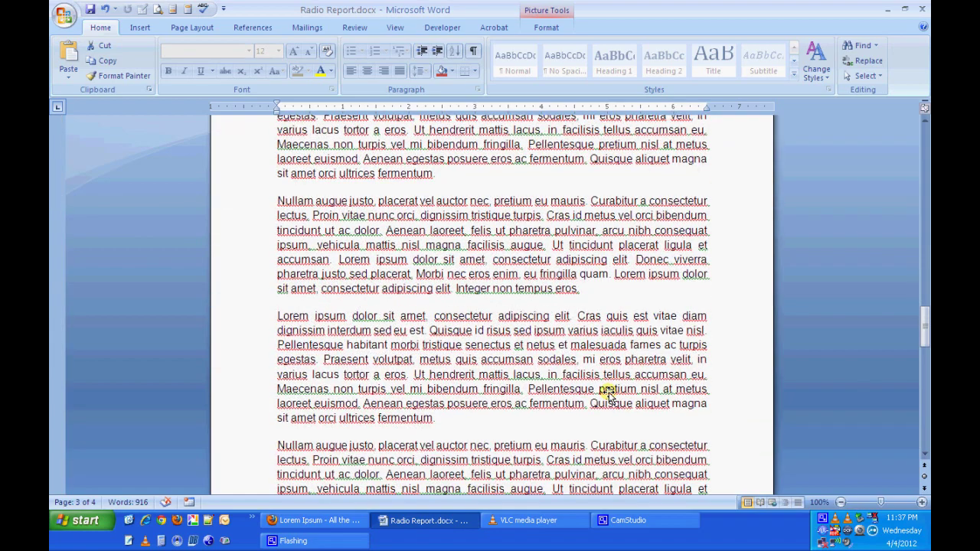
{"action": "scroll", "coordinate": [609, 394], "scroll_direction": "down", "scroll_amount": 3}
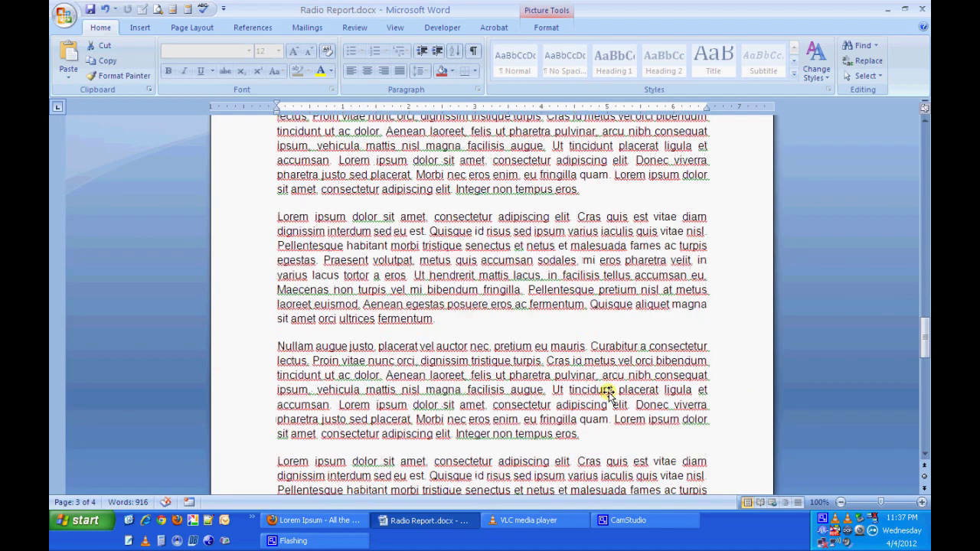
{"action": "scroll", "coordinate": [609, 394], "scroll_direction": "down", "scroll_amount": 6}
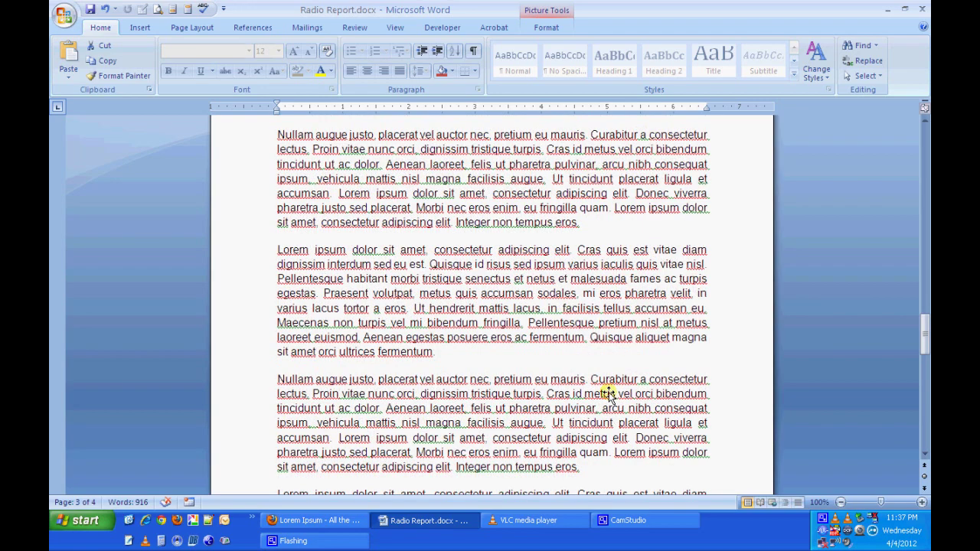
{"action": "scroll", "coordinate": [608, 394], "scroll_direction": "up", "scroll_amount": 1}
{"action": "scroll", "coordinate": [608, 394], "scroll_direction": "up", "scroll_amount": 3}
{"action": "scroll", "coordinate": [608, 394], "scroll_direction": "up", "scroll_amount": 5}
{"action": "scroll", "coordinate": [606, 393], "scroll_direction": "up", "scroll_amount": 4}
{"action": "scroll", "coordinate": [606, 393], "scroll_direction": "up", "scroll_amount": 5}
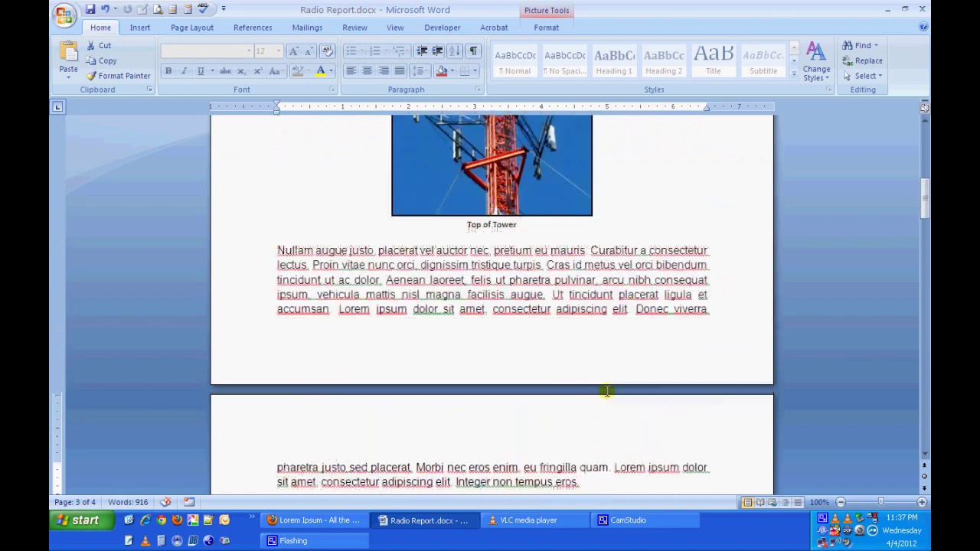
{"action": "scroll", "coordinate": [606, 393], "scroll_direction": "up", "scroll_amount": 15}
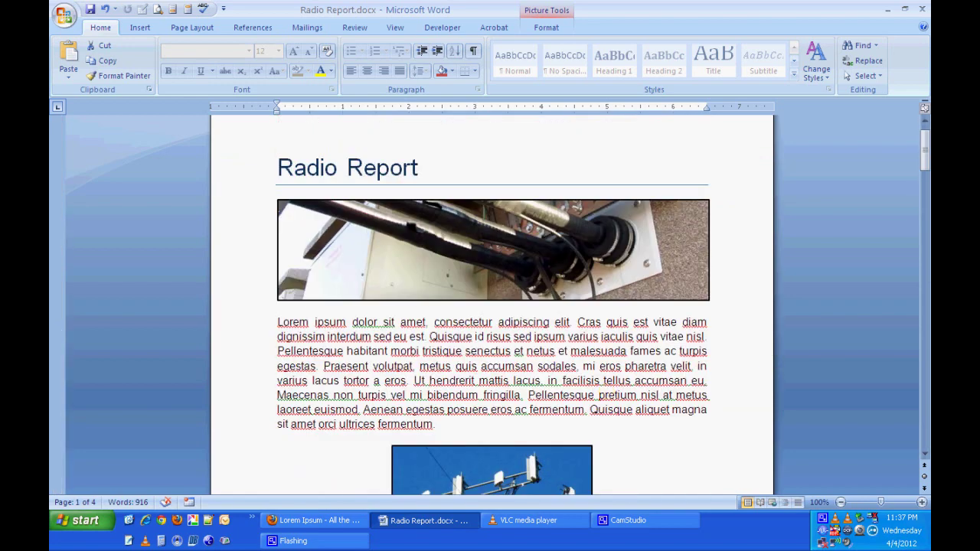